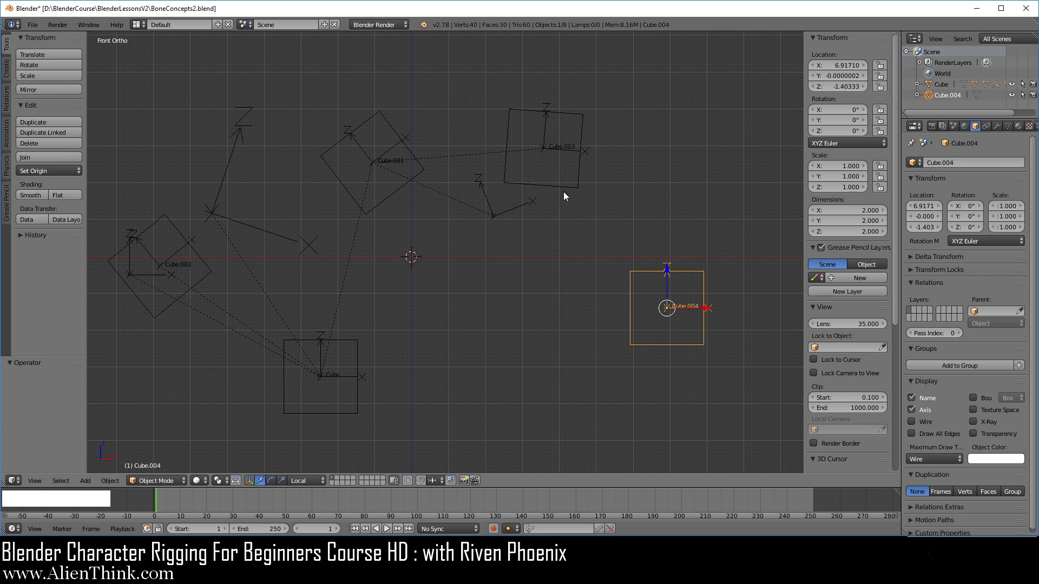
# Delete Cube.003, Cube.002 and the two small empties beside them.
pyautogui.rightClick(560, 188)
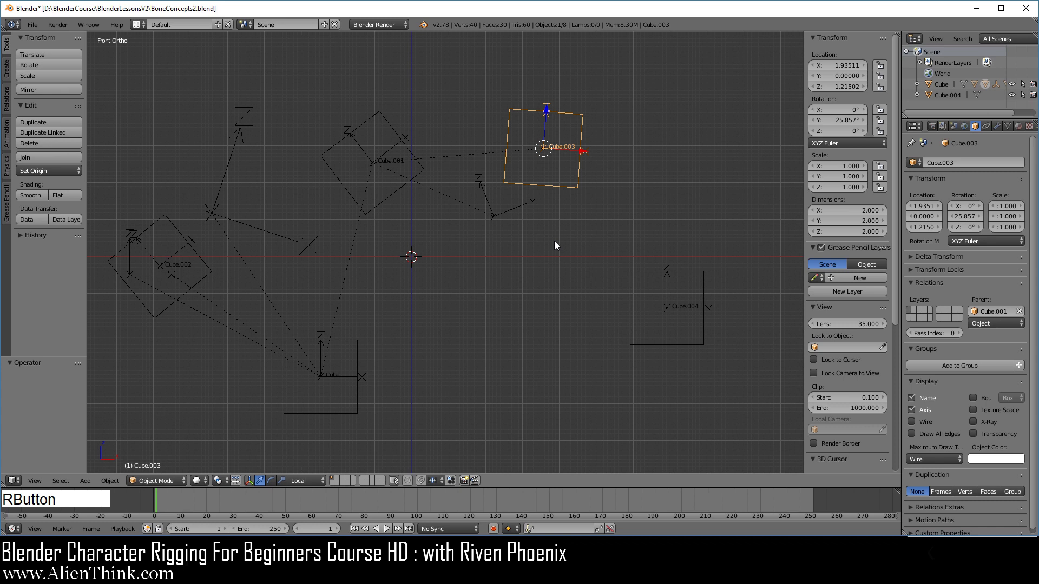
pyautogui.keyDown('shift'); pyautogui.rightClick(520, 207); pyautogui.keyUp('shift')
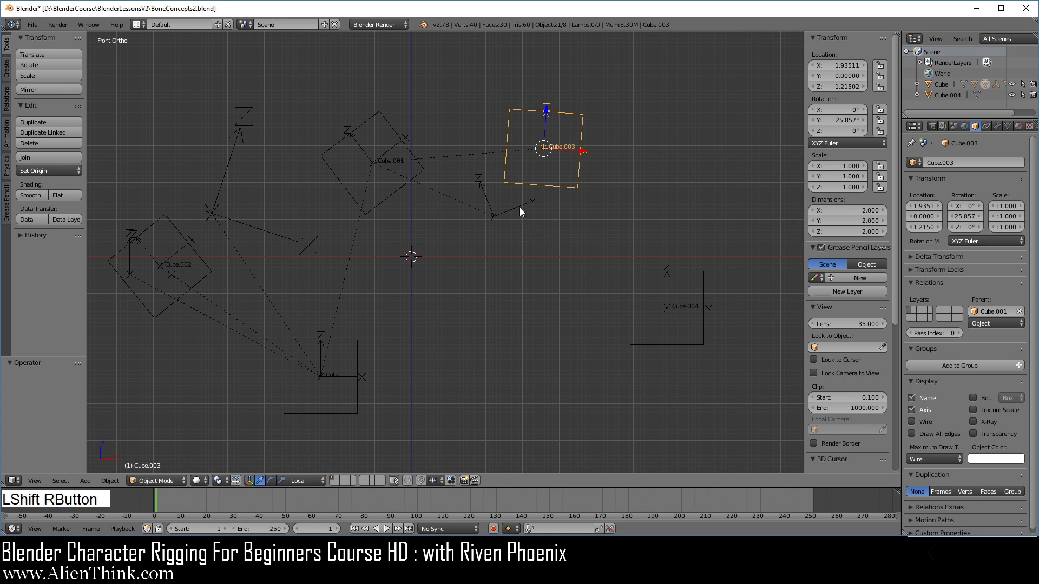
pyautogui.keyDown('shift'); pyautogui.rightClick(203, 258); pyautogui.keyUp('shift')
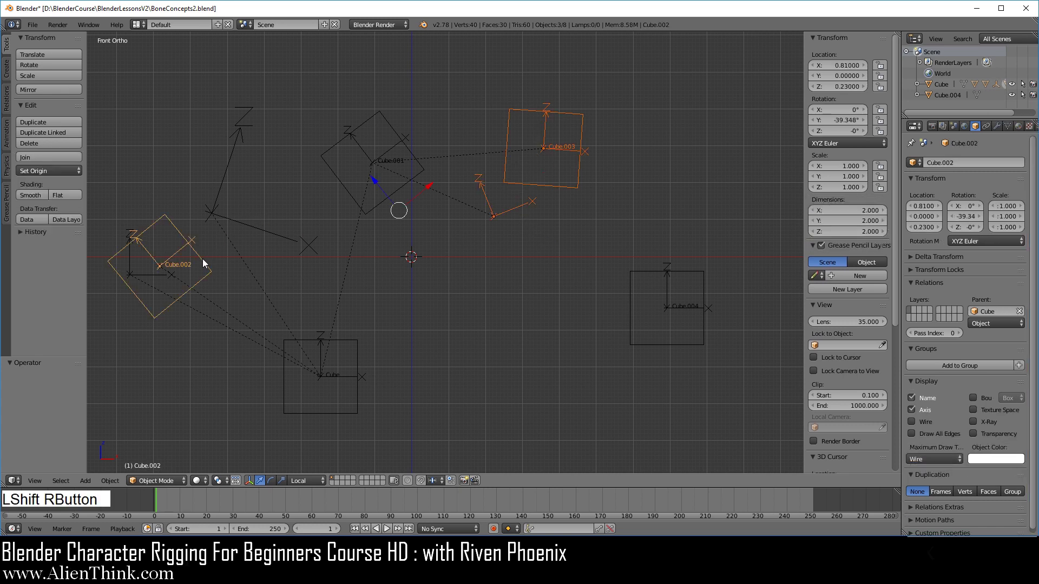
pyautogui.keyDown('shift'); pyautogui.rightClick(148, 271); pyautogui.keyUp('shift')
pyautogui.press('x')
pyautogui.click(512, 280)
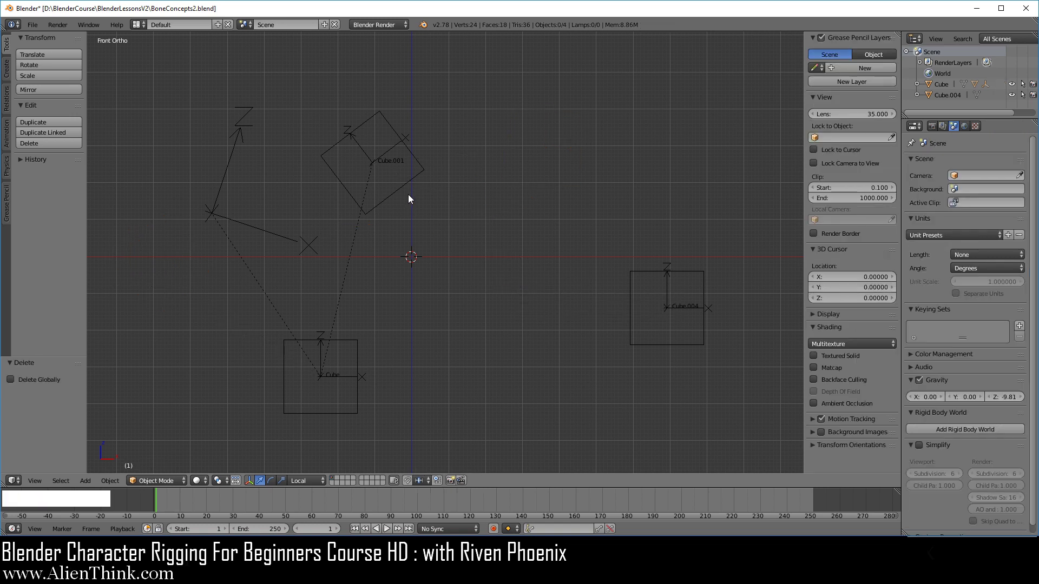
# Move the parent Cube with its children away from Cube.004 to about X -4.70, Z -3.32.
pyautogui.rightClick(405, 181)
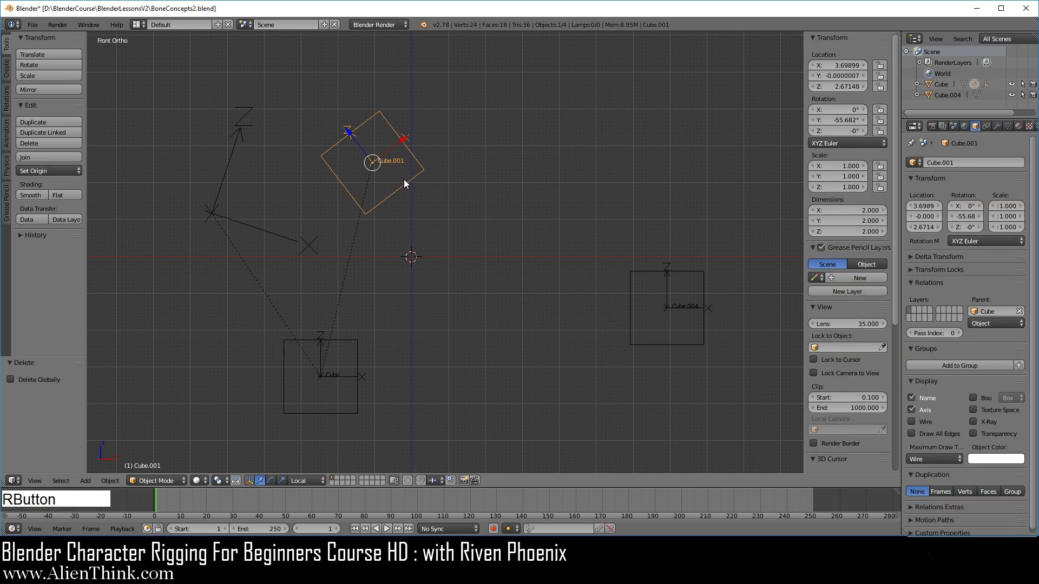
pyautogui.rightClick(273, 229)
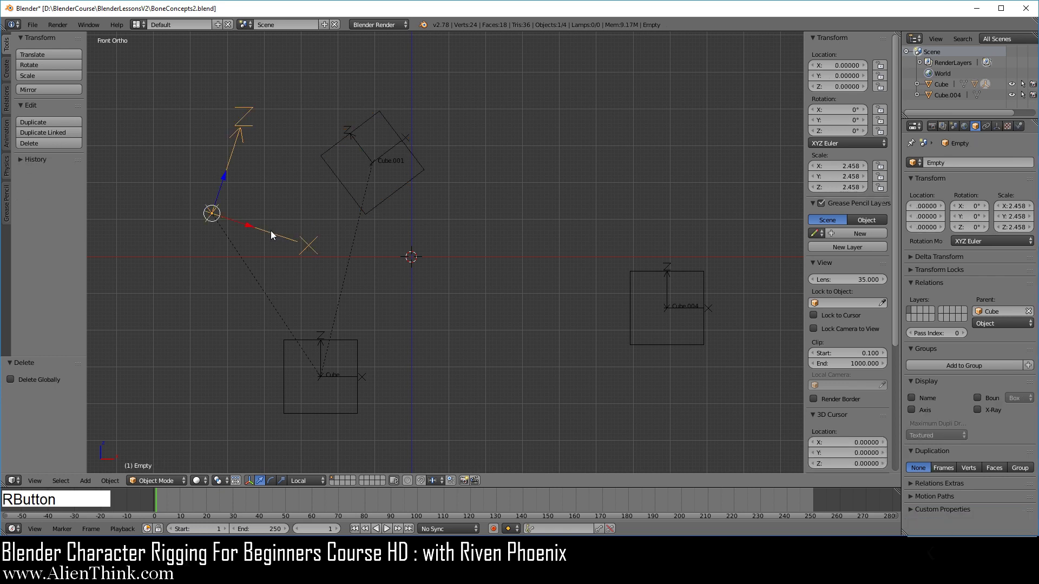
pyautogui.rightClick(359, 357)
pyautogui.press('g')
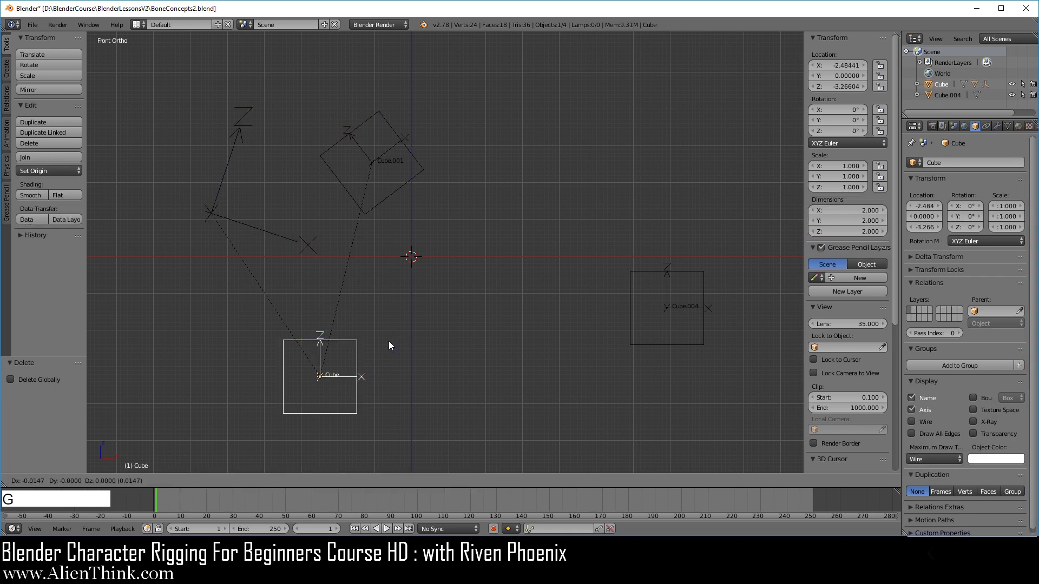
pyautogui.click(322, 343)
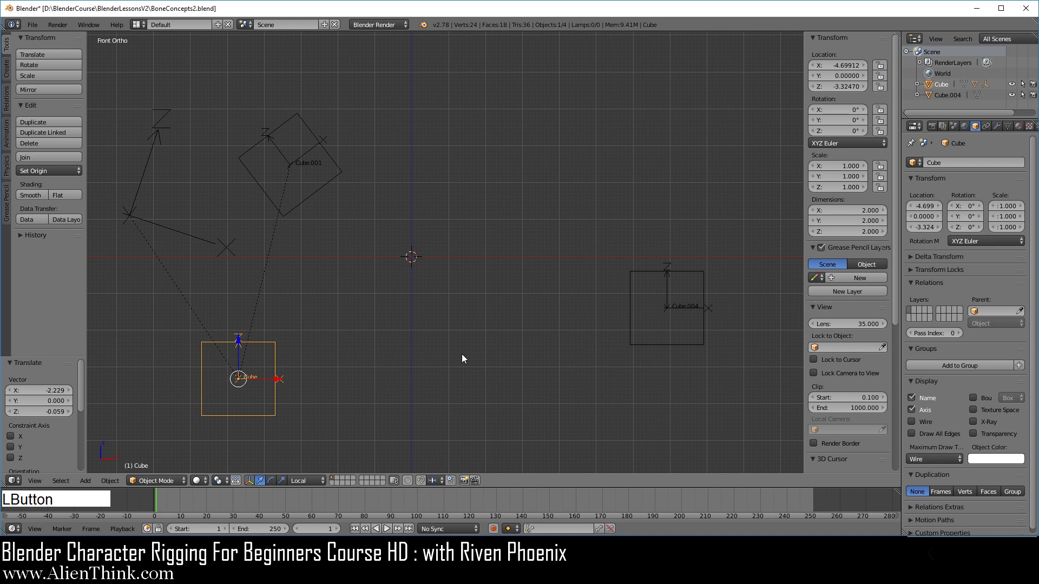
# Clear the location of Cube.004 so it sits at the world origin, and reset the 3D cursor to the origin.
pyautogui.rightClick(673, 306)
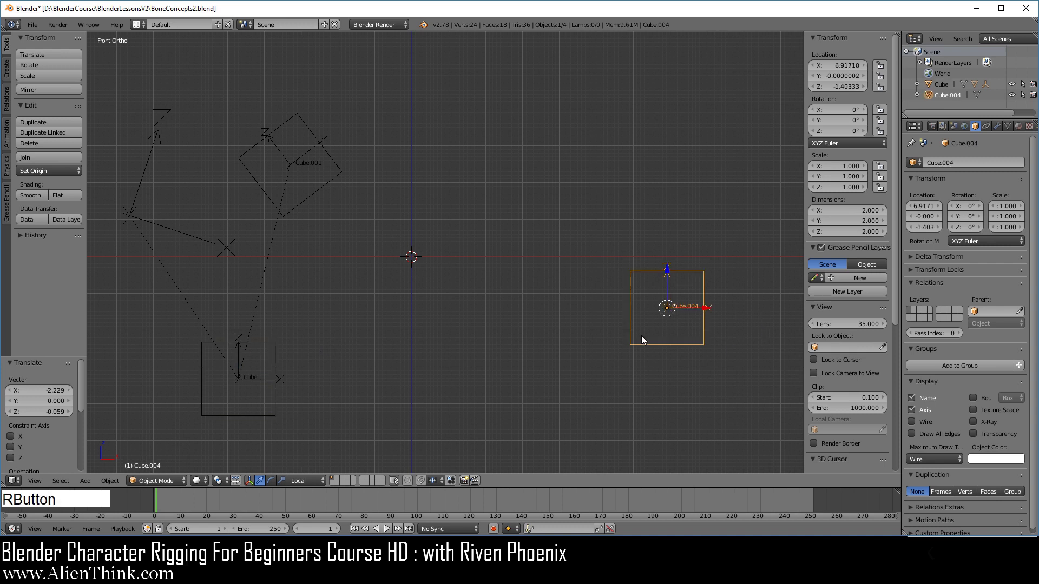
pyautogui.hotkey('alt', 'g')
pyautogui.keyDown('shift'); pyautogui.moveTo(499, 344); pyautogui.dragTo(595, 342, button='middle'); pyautogui.keyUp('shift')
pyautogui.scroll(1, 599, 345)
pyautogui.hotkey('shift', 'c')
pyautogui.press('KP_1')
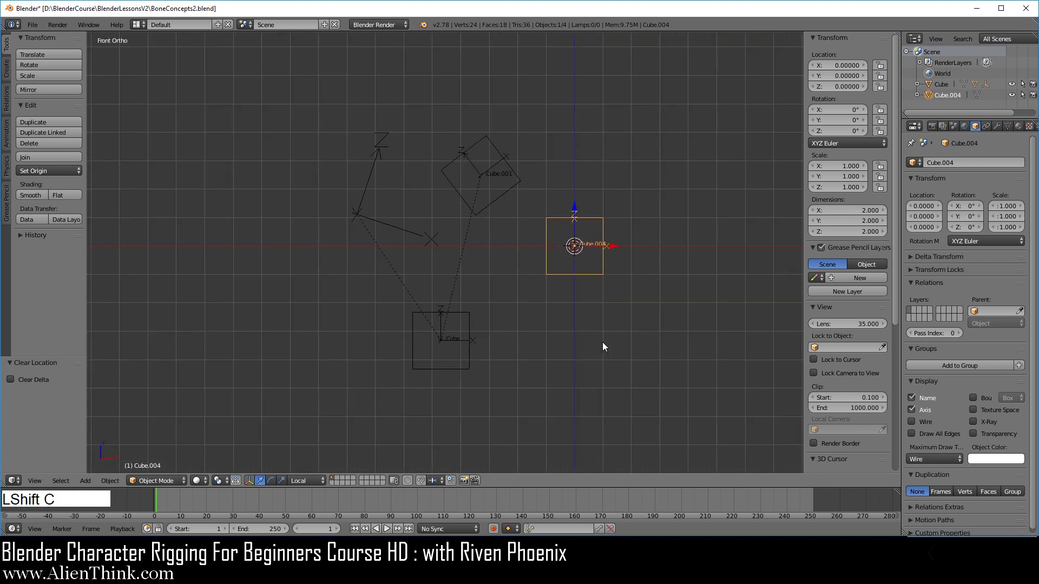
pyautogui.scroll(3, 608, 343)
pyautogui.keyDown('shift'); pyautogui.moveTo(609, 337); pyautogui.dragTo(537, 327, button='middle'); pyautogui.keyUp('shift')
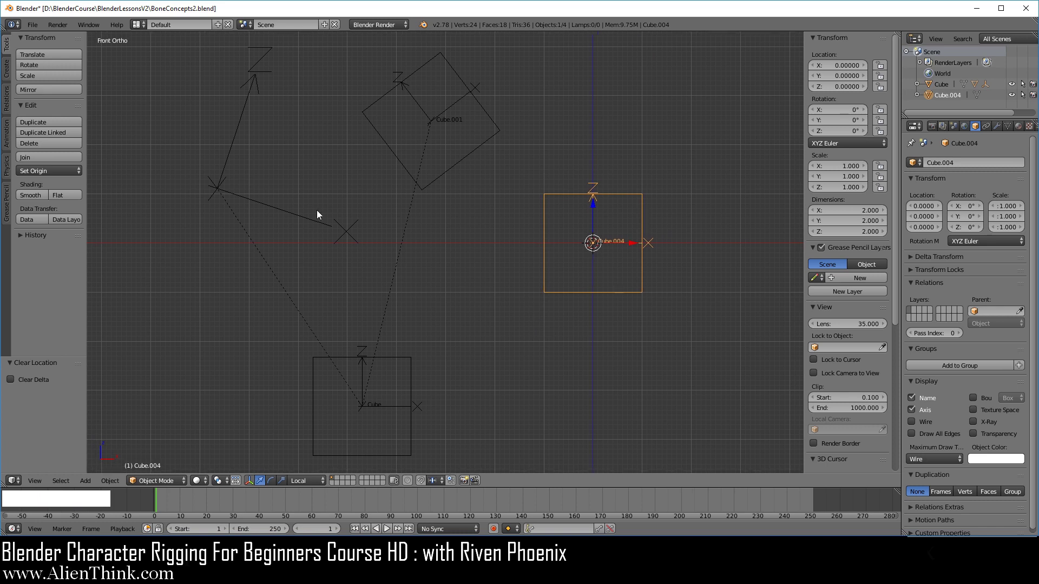
# Save the scene as BoneConcepts3.blend in the BlenderLessonsV2 folder, overwriting the existing file.
pyautogui.click(34, 25)
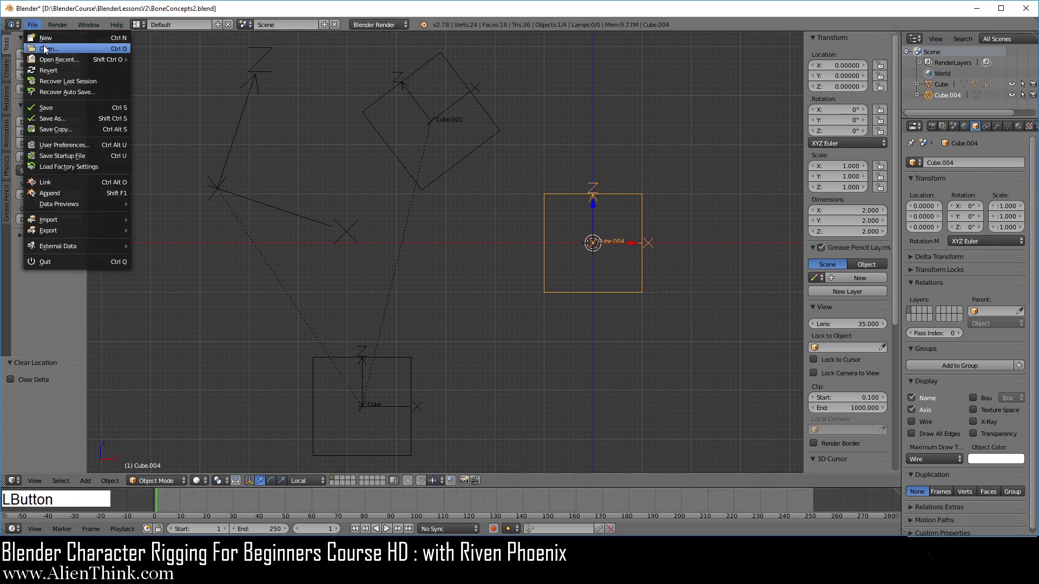
pyautogui.click(76, 114)
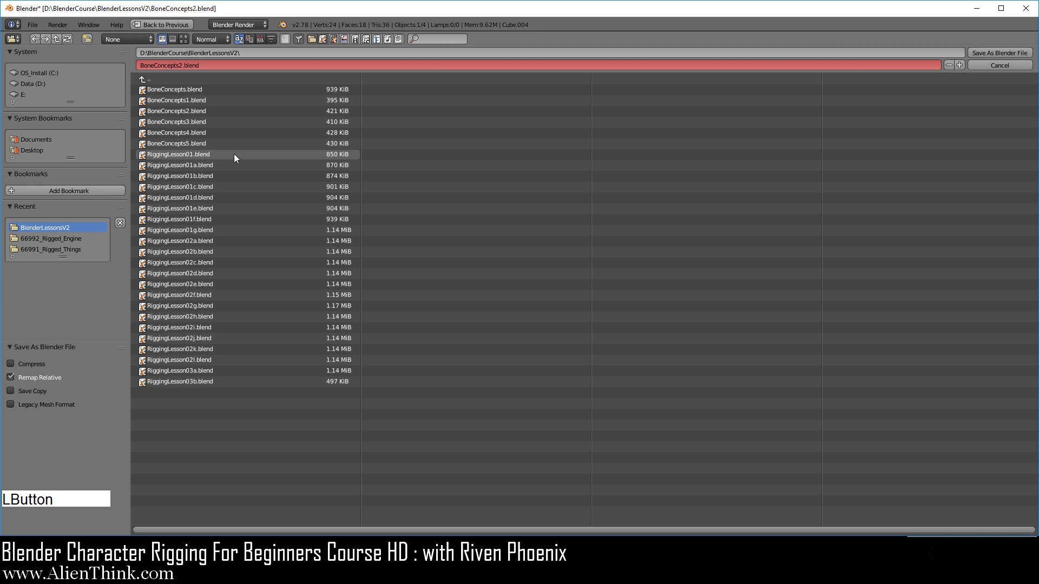
pyautogui.click(193, 121)
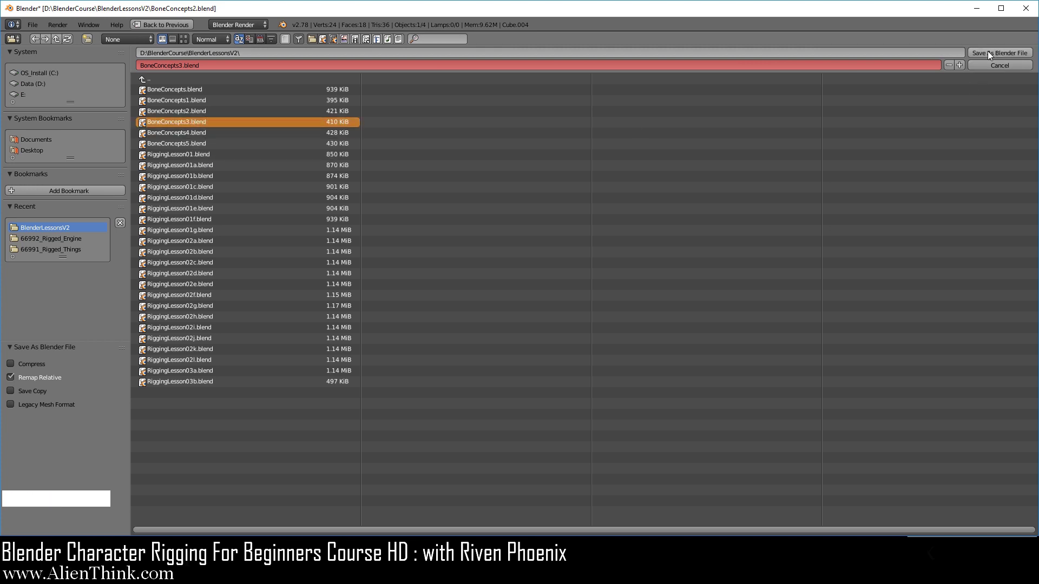
pyautogui.click(987, 52)
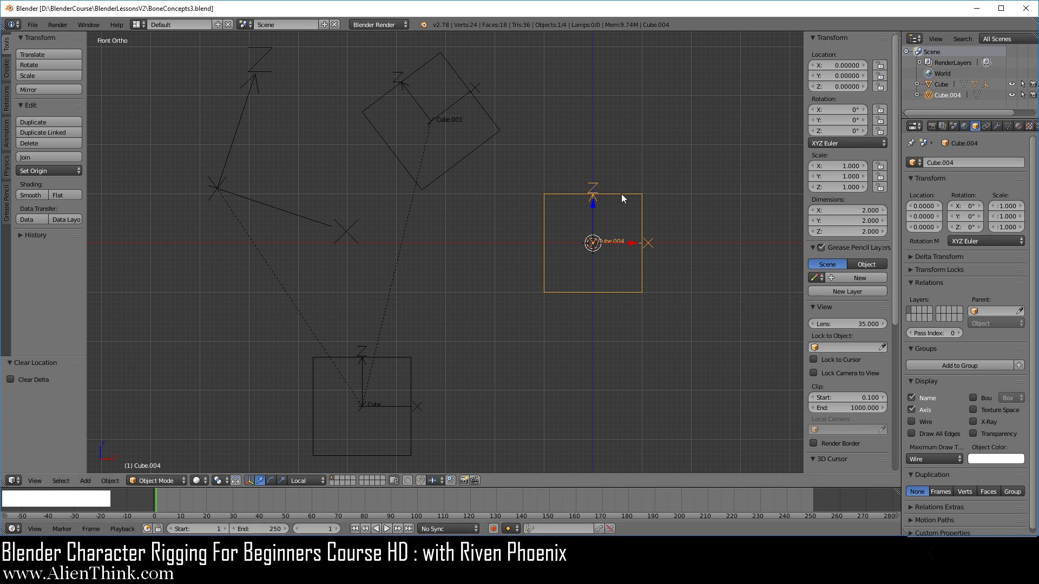
# Add a Copy Location constraint to Cube.004 with Cube.001 as its target.
pyautogui.click(986, 127)
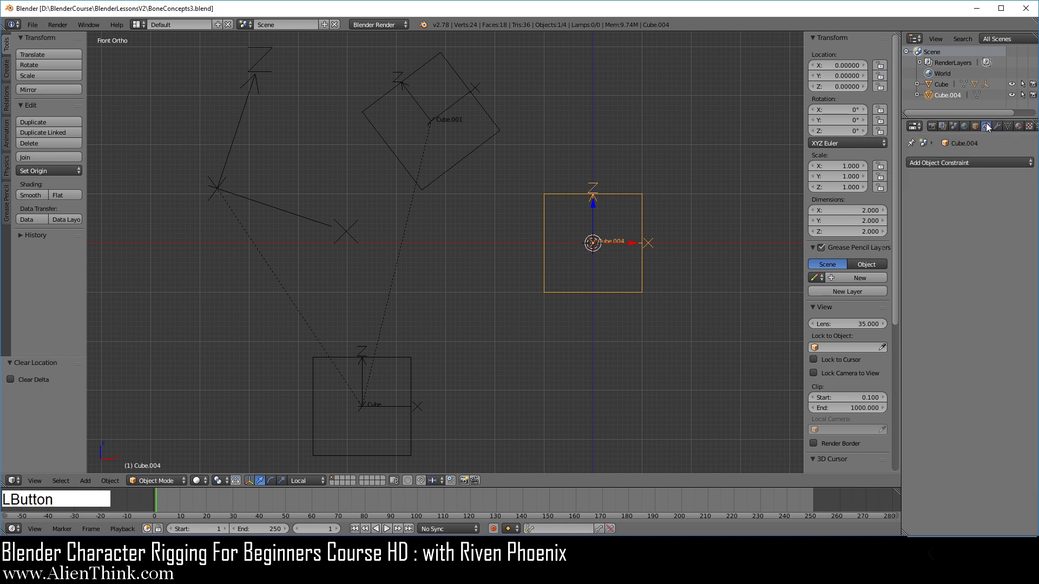
pyautogui.click(966, 162)
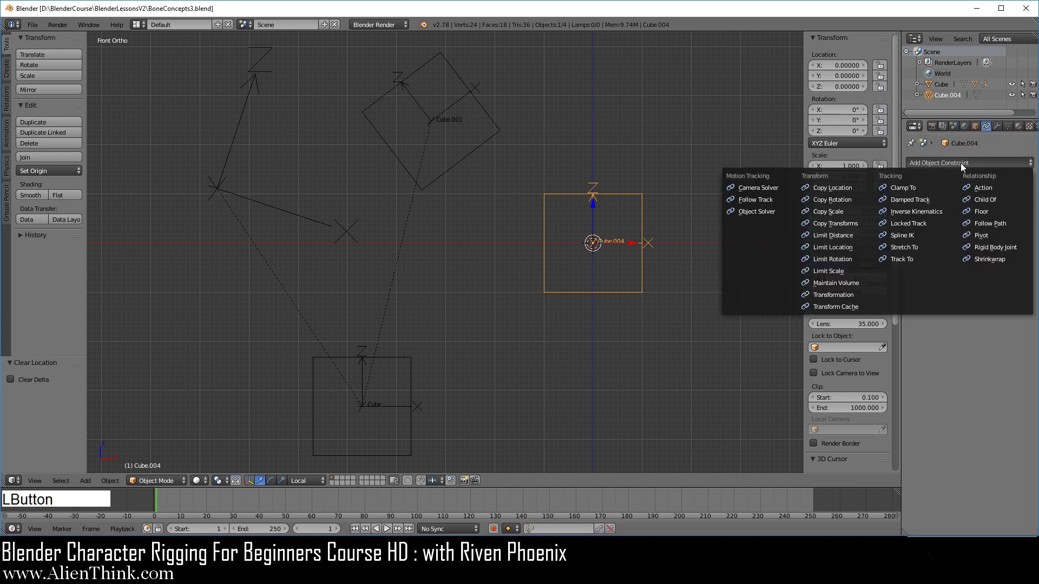
pyautogui.click(842, 186)
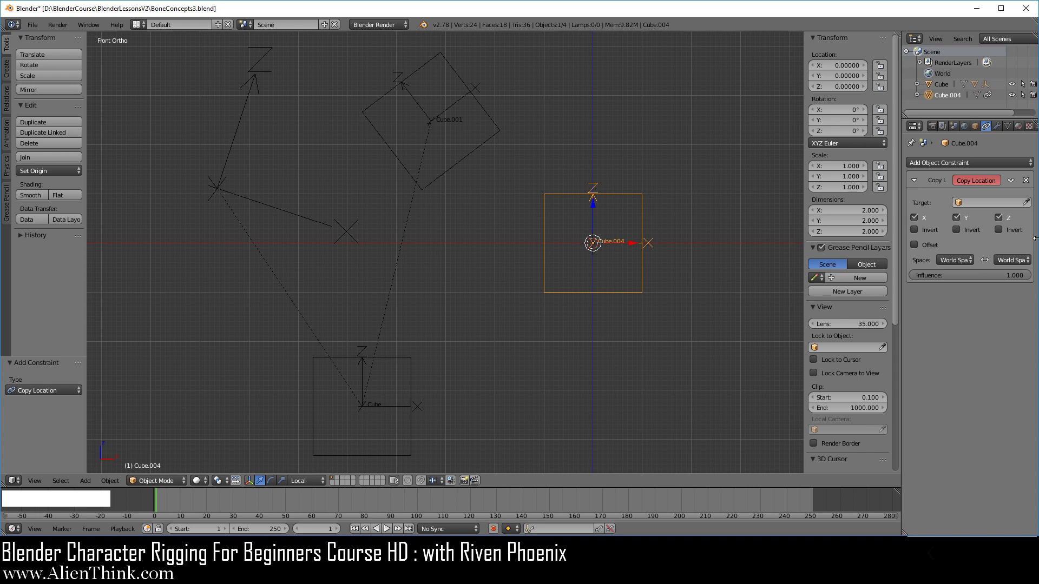
pyautogui.click(1026, 202)
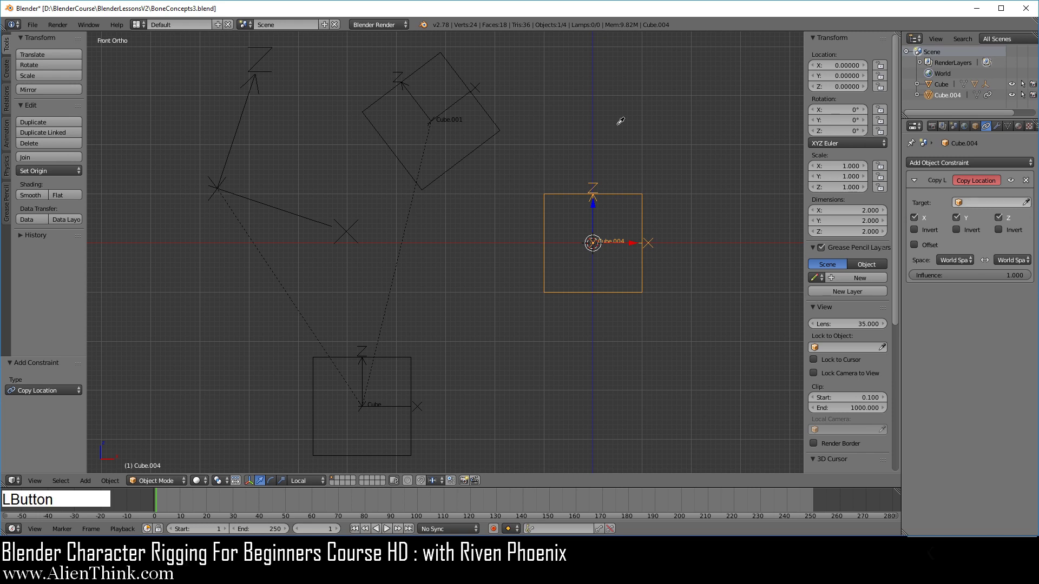
pyautogui.click(485, 101)
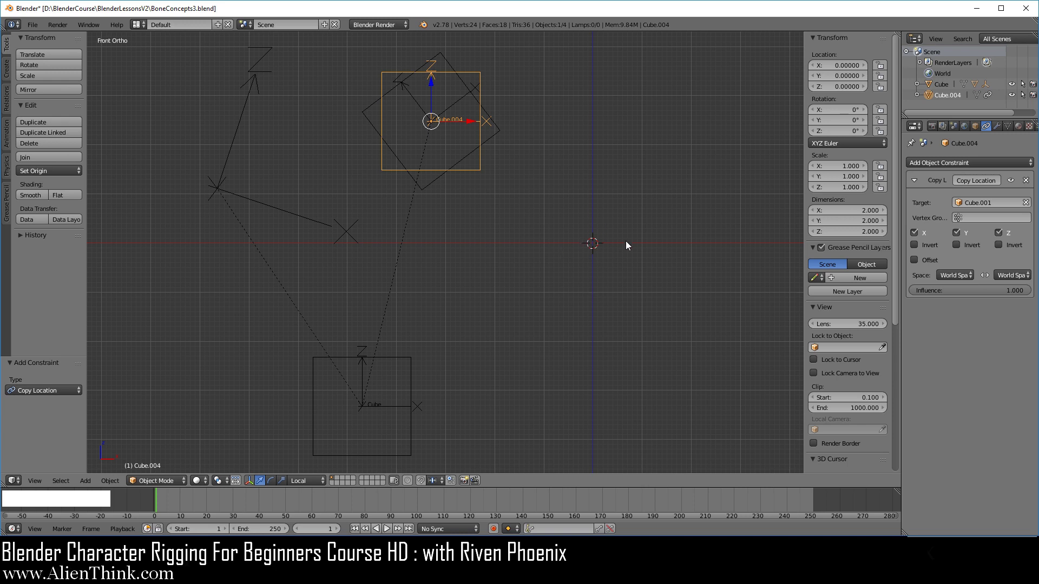
# Try rotating Cube.004 and Cube.001 individually at their shared location, cancelling each rotation.
pyautogui.rightClick(496, 133)
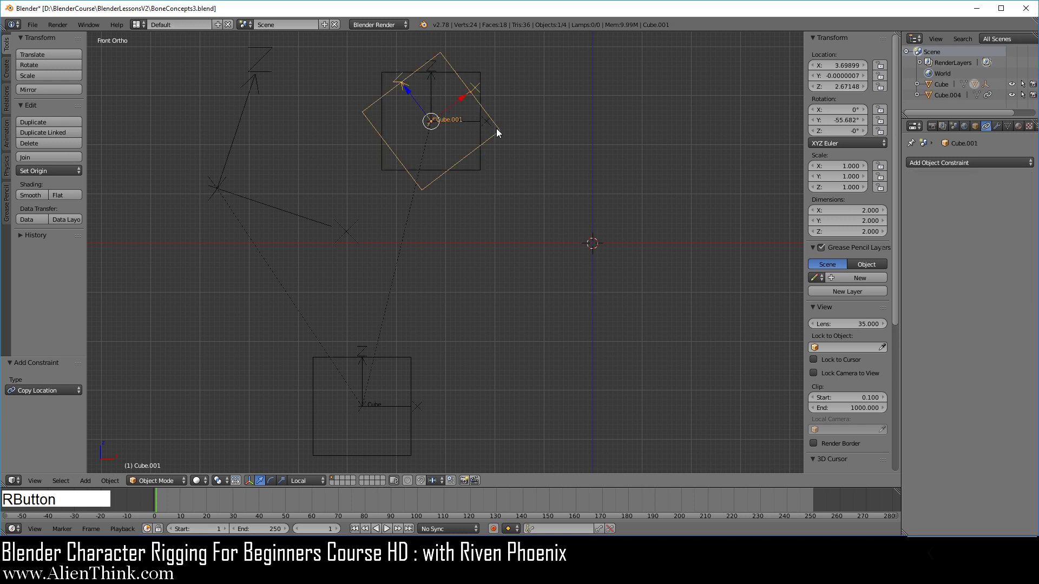
pyautogui.rightClick(481, 158)
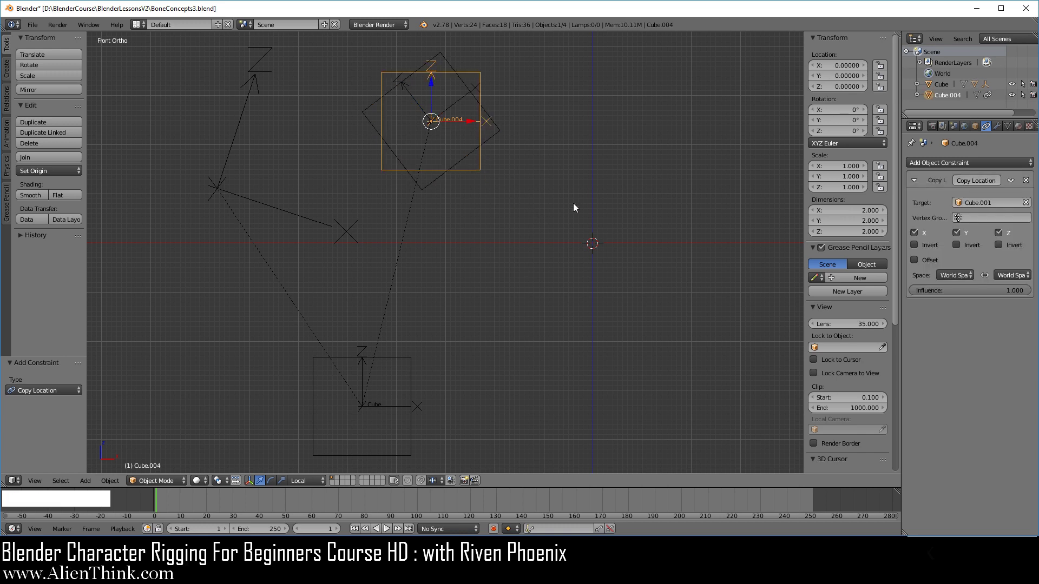
pyautogui.press('r')
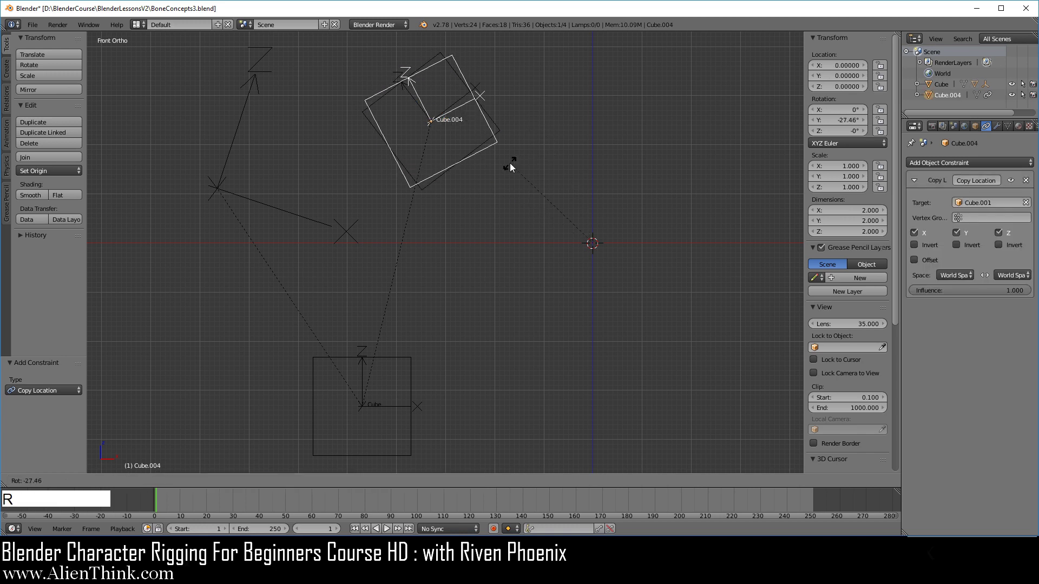
pyautogui.rightClick(509, 157)
pyautogui.rightClick(495, 123)
pyautogui.press('r')
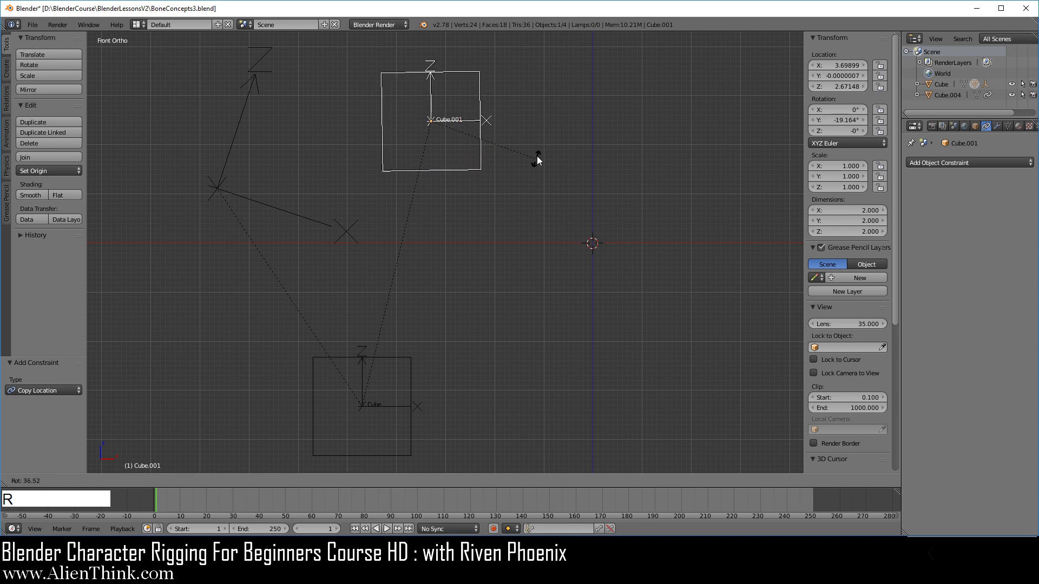
pyautogui.rightClick(491, 115)
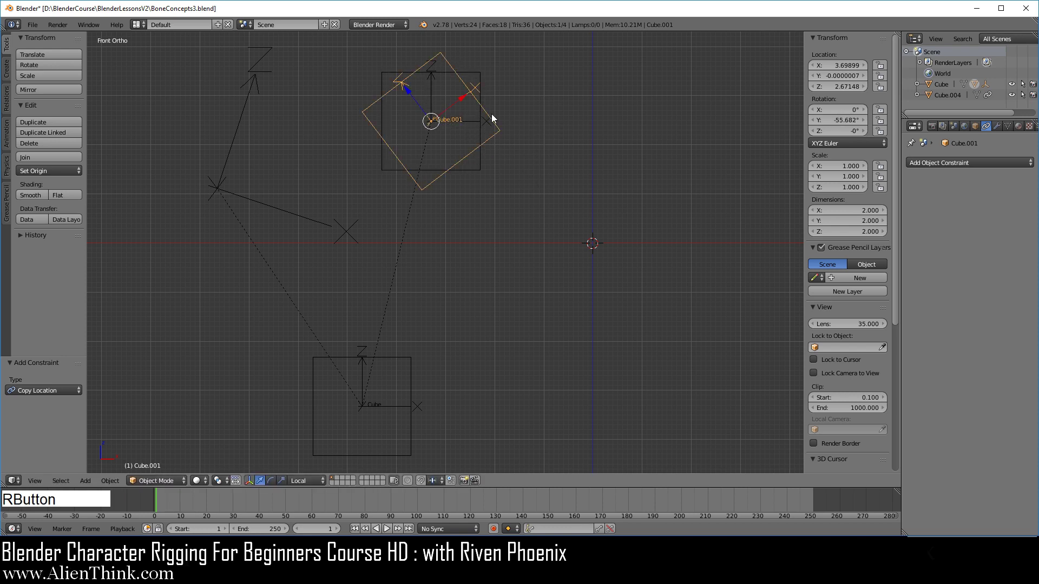
# Scale Cube.004 up uniformly to about 1.414 so it differs in size from Cube.001.
pyautogui.rightClick(481, 164)
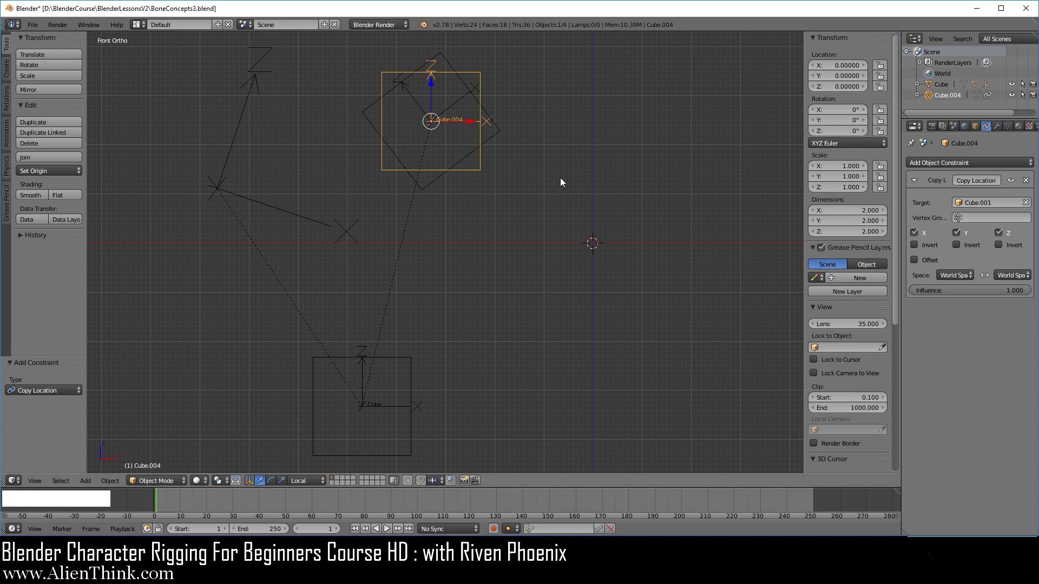
pyautogui.press('s')
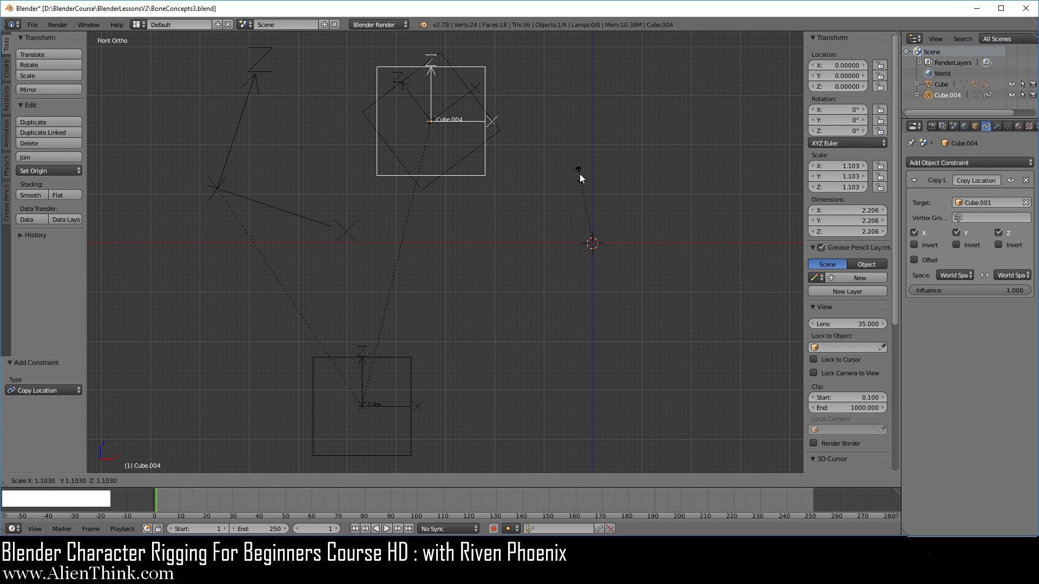
pyautogui.click(577, 154)
pyautogui.keyDown('shift'); pyautogui.moveTo(606, 204); pyautogui.dragTo(575, 240, button='middle'); pyautogui.keyUp('shift')
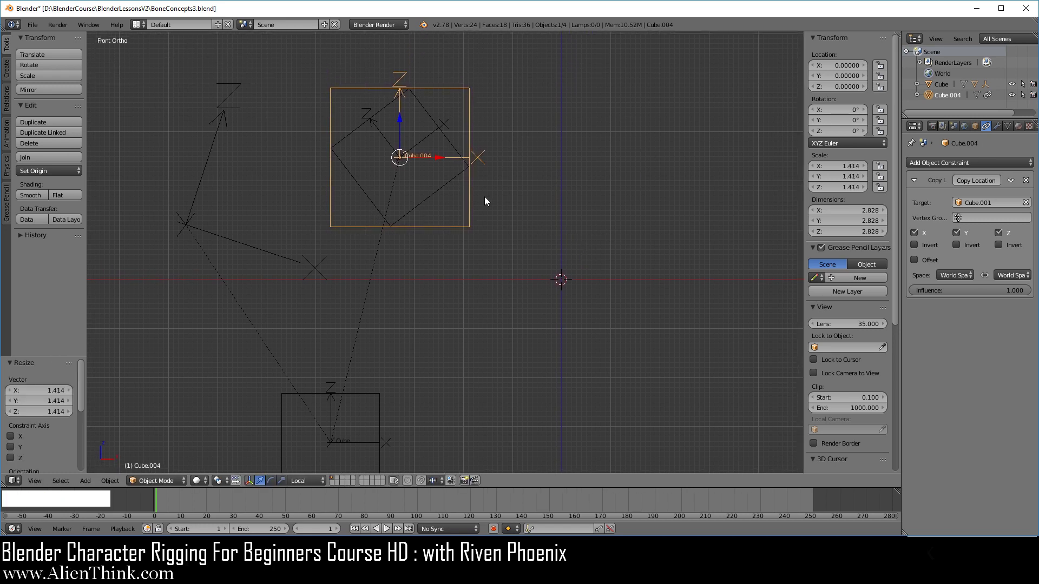
# Set the target space of Cube.004's Copy Location constraint to Local Space, keeping the owner in World Space.
pyautogui.click(950, 276)
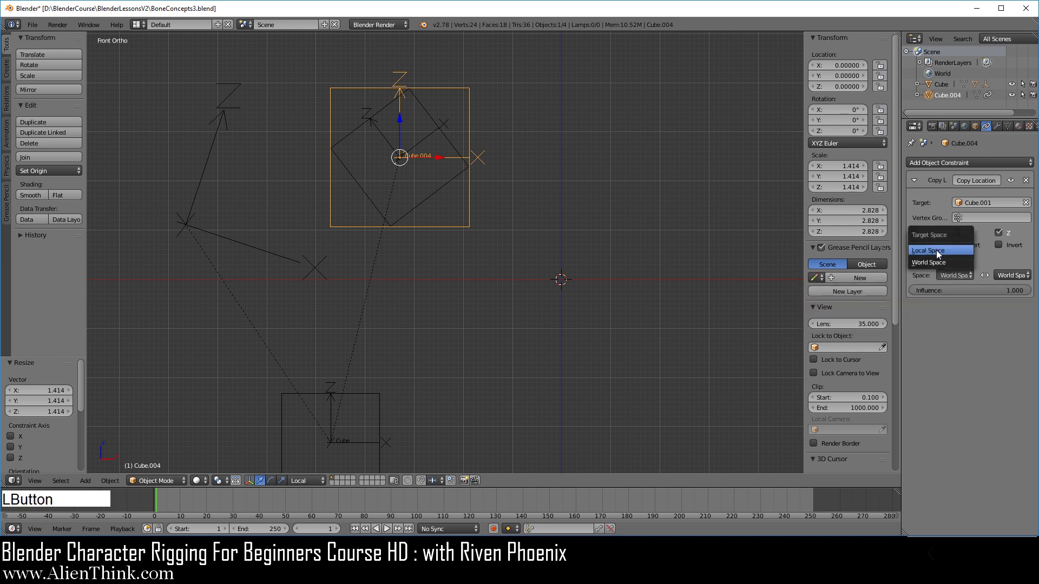
pyautogui.click(936, 250)
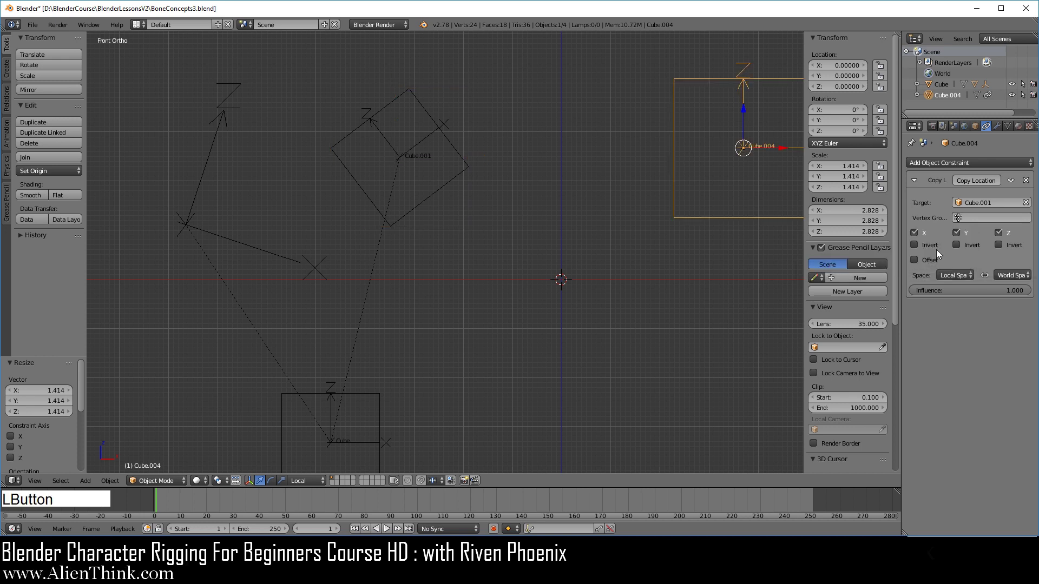
pyautogui.scroll(-1, 558, 245)
pyautogui.keyDown('shift'); pyautogui.moveTo(559, 229); pyautogui.dragTo(536, 235, button='middle'); pyautogui.keyUp('shift')
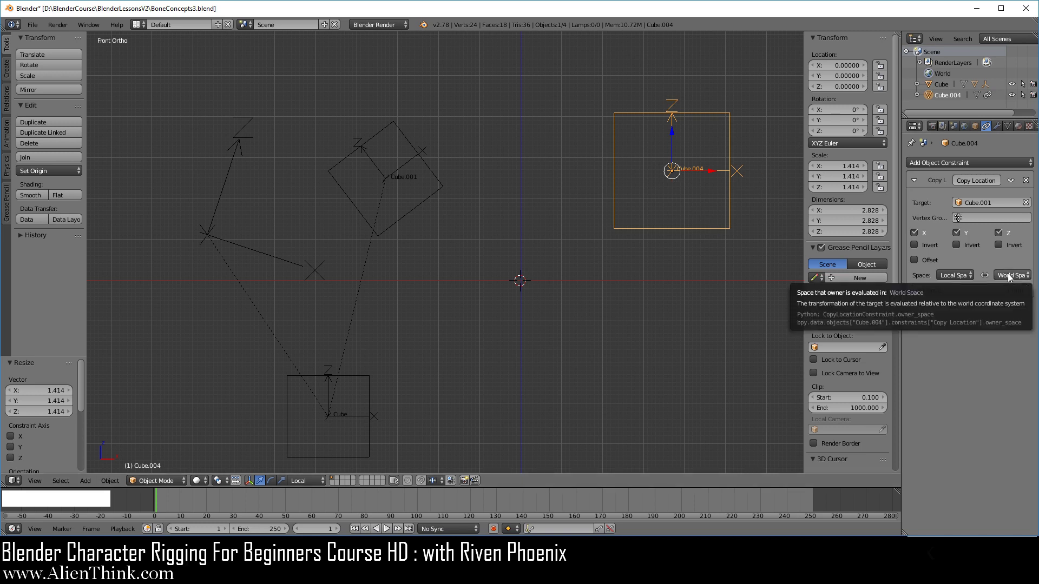
# Move Cube.001 close to the large empty, ending at about X 0.69, Z 0.66 in its local location.
pyautogui.rightClick(417, 210)
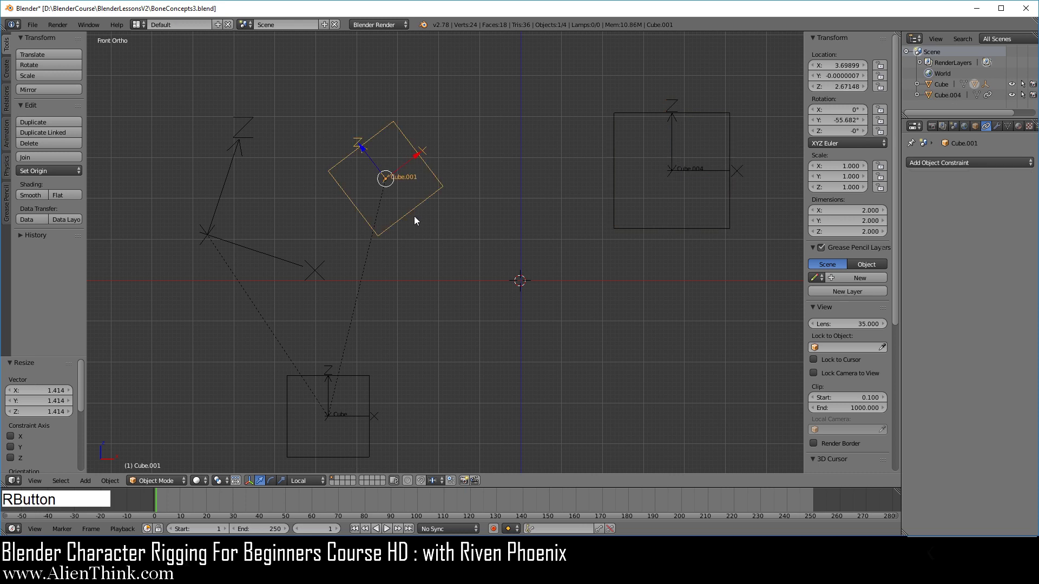
pyautogui.press('g')
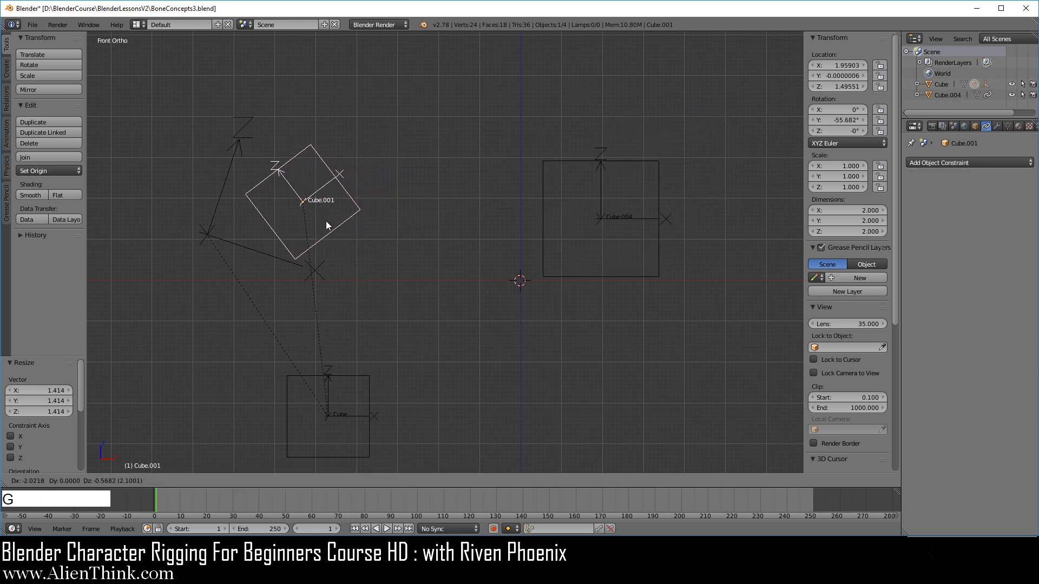
pyautogui.click(241, 252)
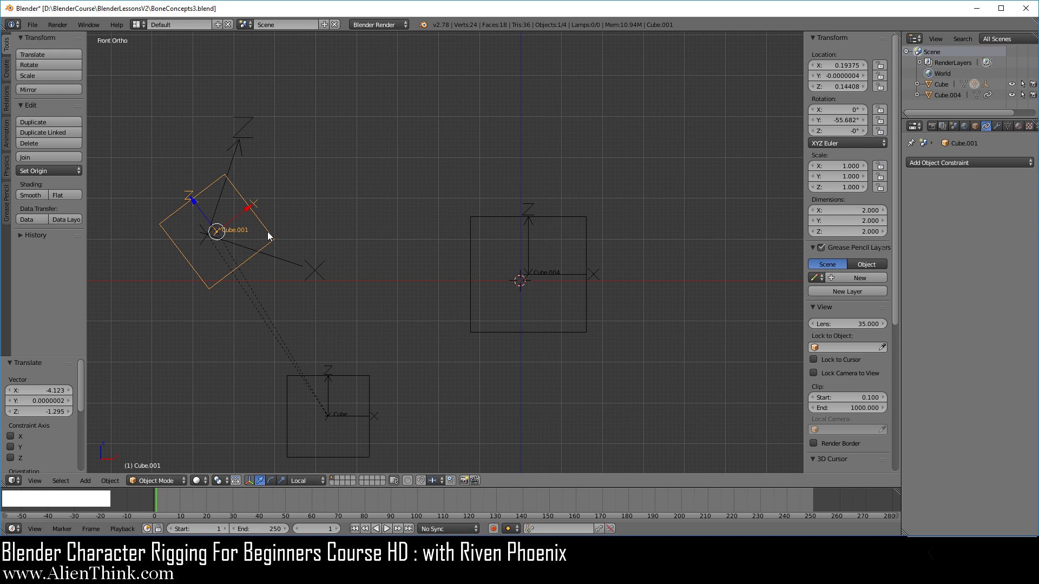
pyautogui.moveTo(268, 236); pyautogui.dragTo(313, 216, button='right')
pyautogui.click(295, 221)
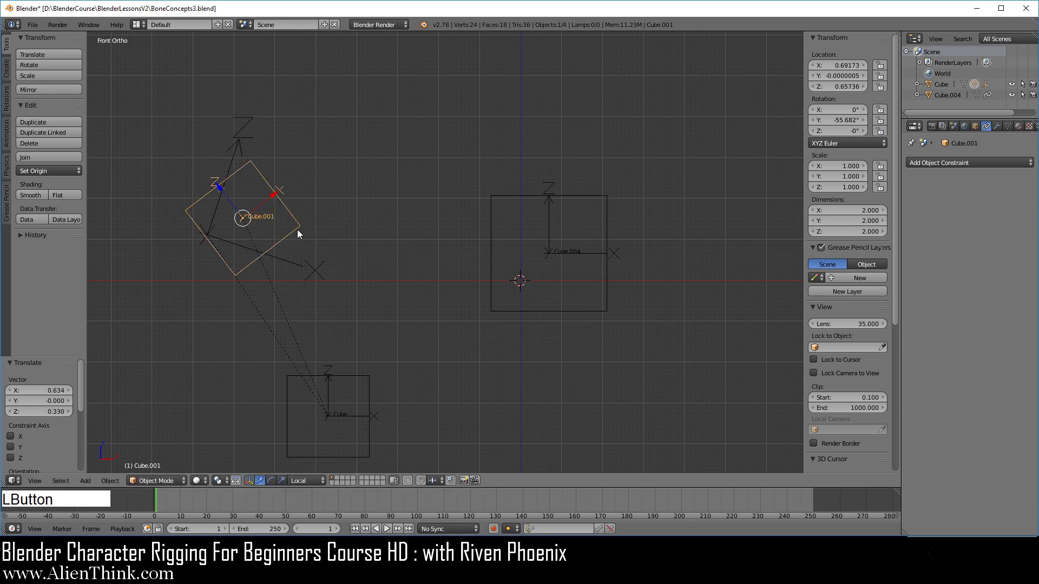
# Increase Cube.001's location values to about X 1.20 and Z 1.59.
pyautogui.moveTo(830, 69)
pyautogui.mouseDown()
pyautogui.moveTo(871, 69)
pyautogui.moveTo(850, 69)
pyautogui.mouseUp()
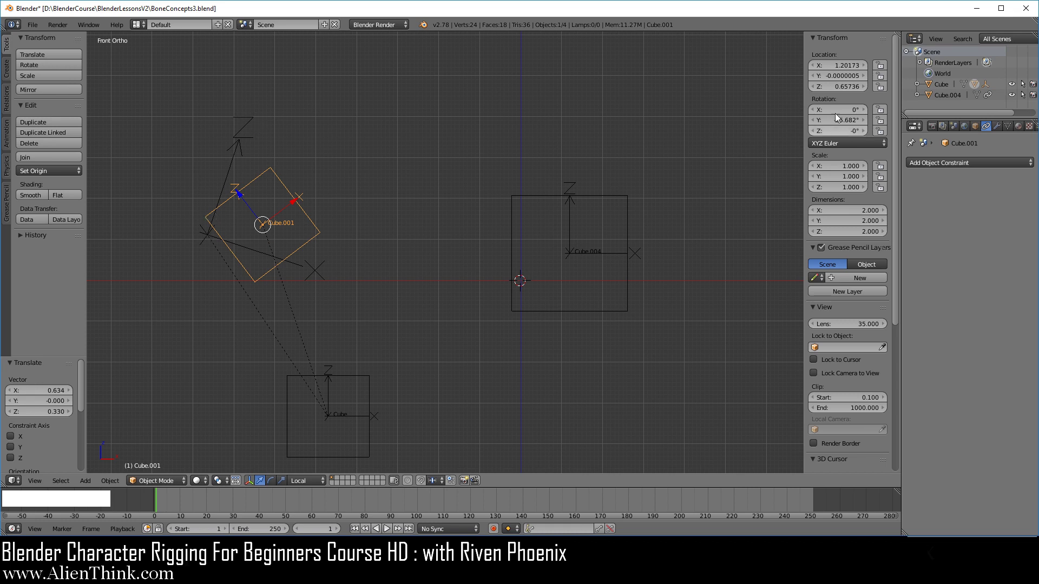
pyautogui.moveTo(831, 86)
pyautogui.mouseDown()
pyautogui.moveTo(858, 86)
pyautogui.moveTo(826, 85)
pyautogui.mouseUp()
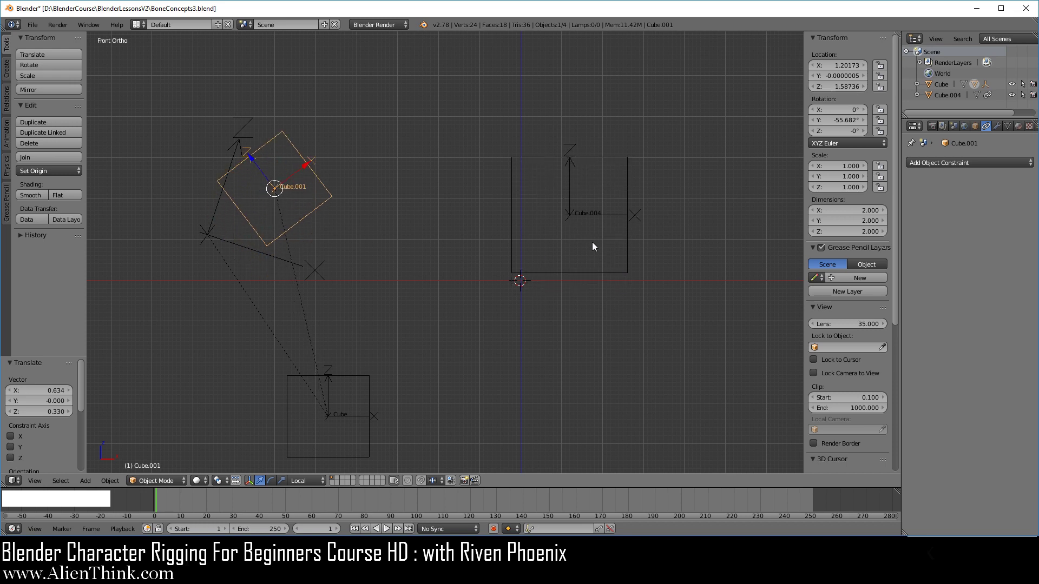
# Rotate Cube.004 in the front view by about 24.12°.
pyautogui.rightClick(629, 177)
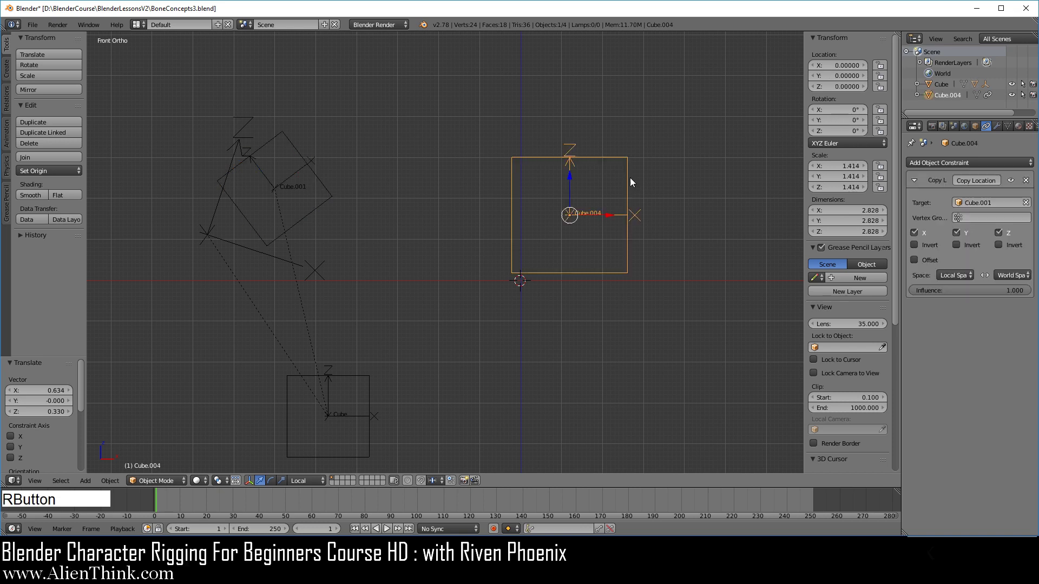
pyautogui.press('r')
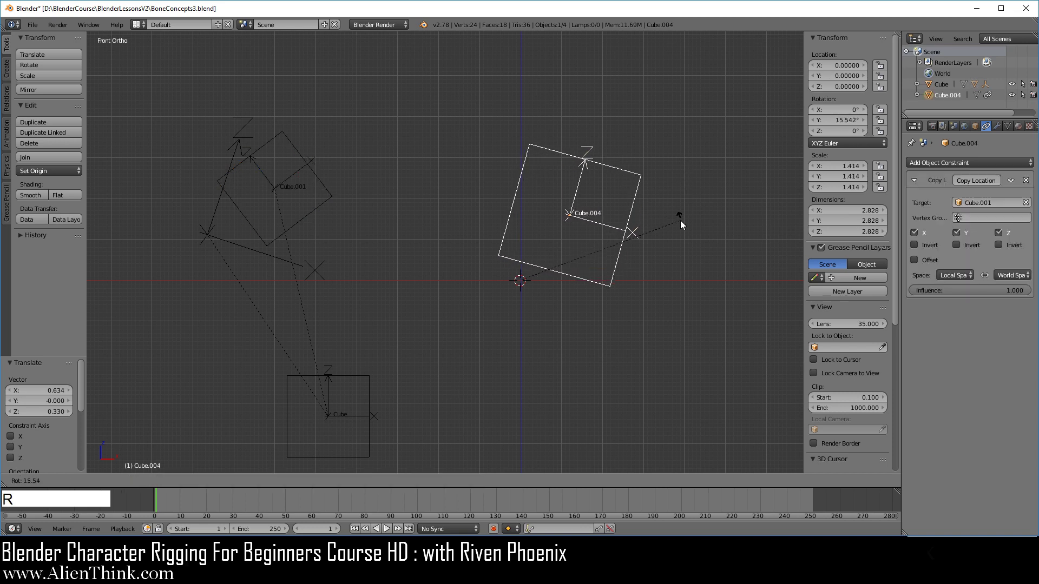
pyautogui.click(660, 253)
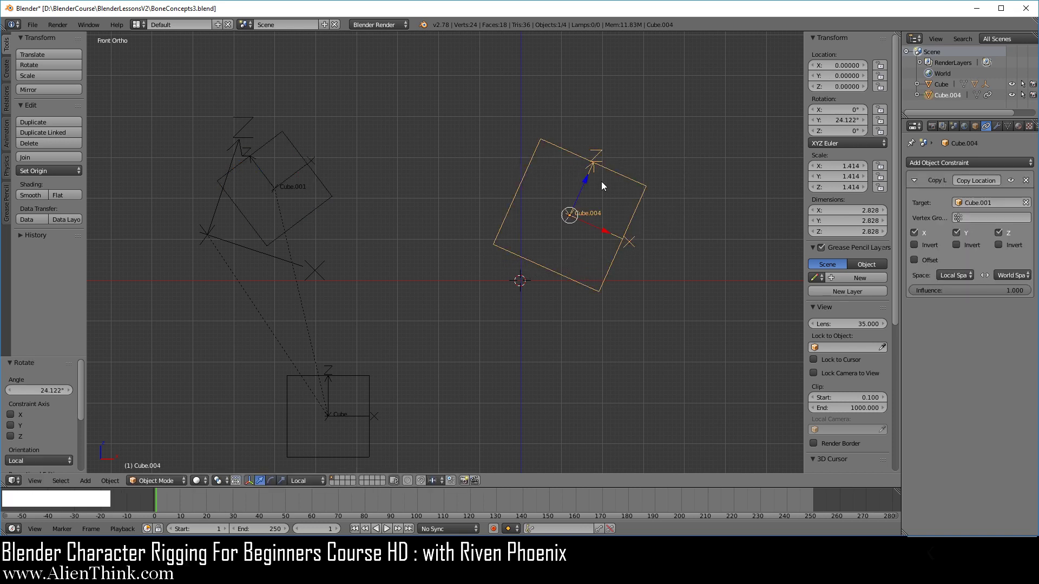
# Adjust Cube.001's location values to about X 1.48 and Z 1.16.
pyautogui.rightClick(320, 186)
pyautogui.click(825, 86)
pyautogui.moveTo(825, 87); pyautogui.dragTo(825, 64)
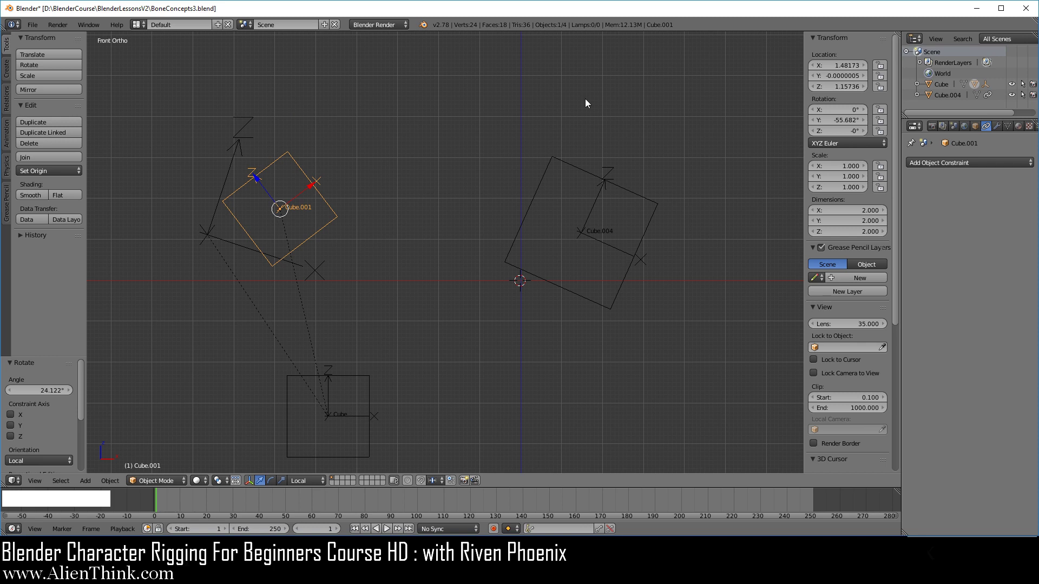
# Rotate Cube.001 to about -52.11° on Y and move it about 0.106 along its local X axis.
pyautogui.rightClick(652, 209)
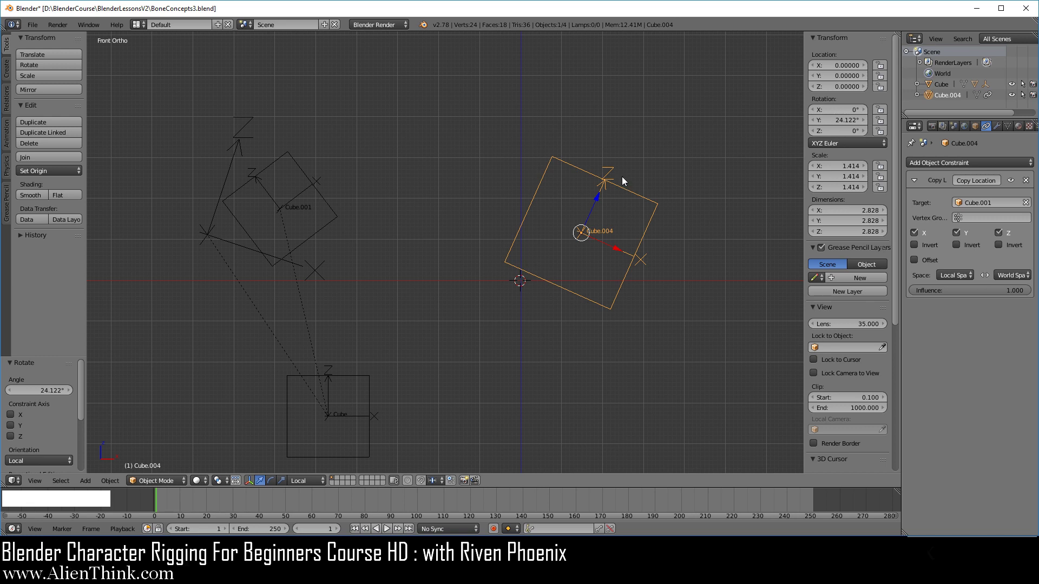
pyautogui.rightClick(318, 194)
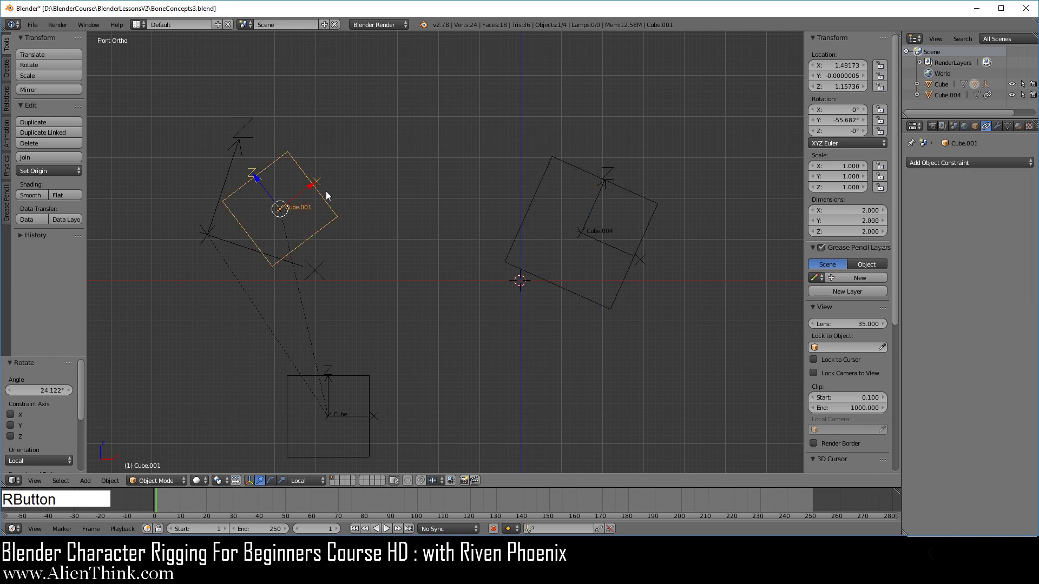
pyautogui.press('r')
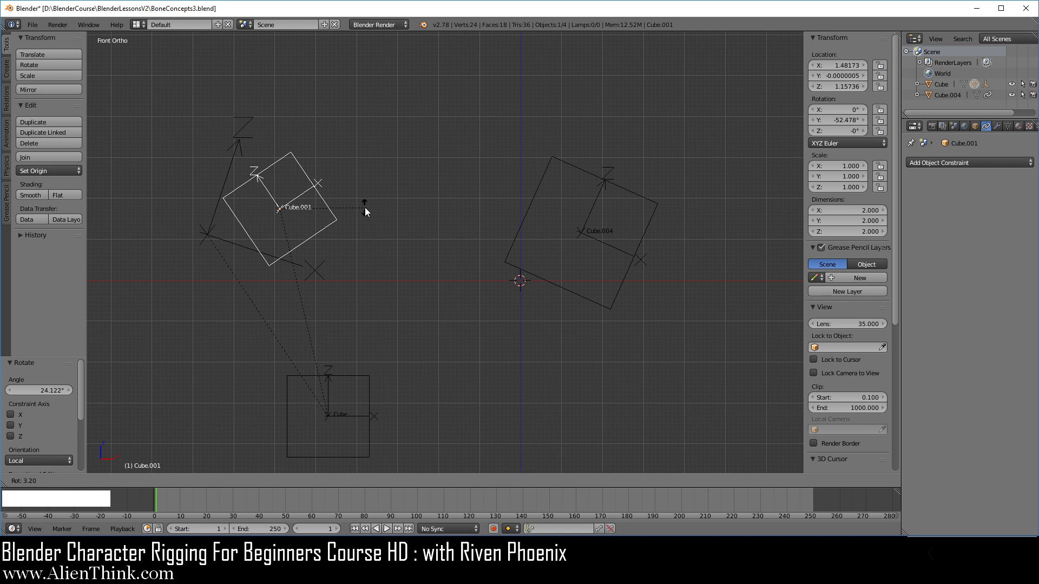
pyautogui.click(365, 206)
pyautogui.moveTo(312, 190)
pyautogui.mouseDown()
pyautogui.moveTo(337, 172)
pyautogui.moveTo(315, 187)
pyautogui.mouseUp()
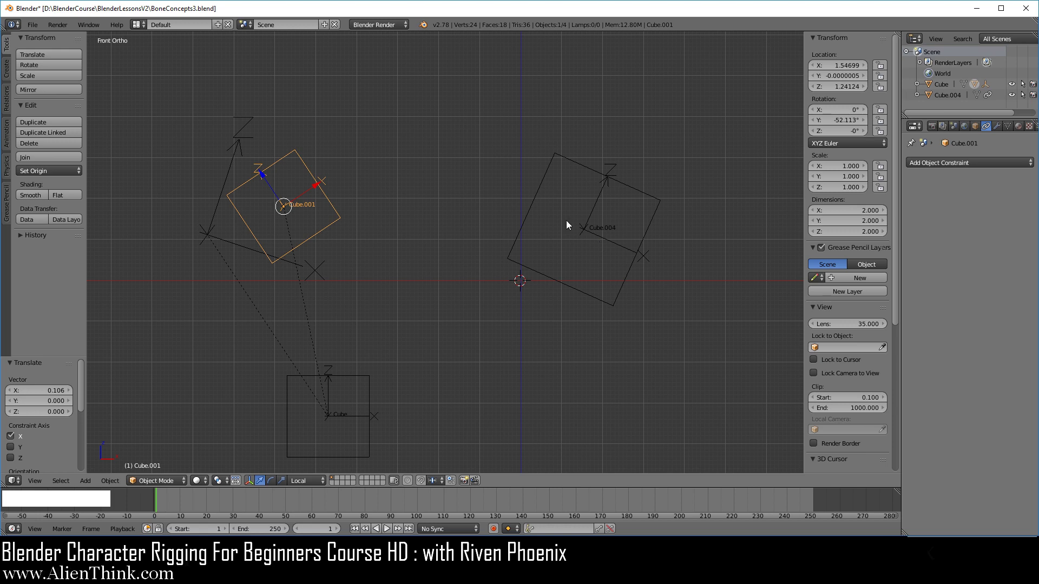
# Add a Copy Rotation constraint to Cube.004 with Cube.001 as target and the target space set to Local Space.
pyautogui.rightClick(631, 185)
pyautogui.click(959, 165)
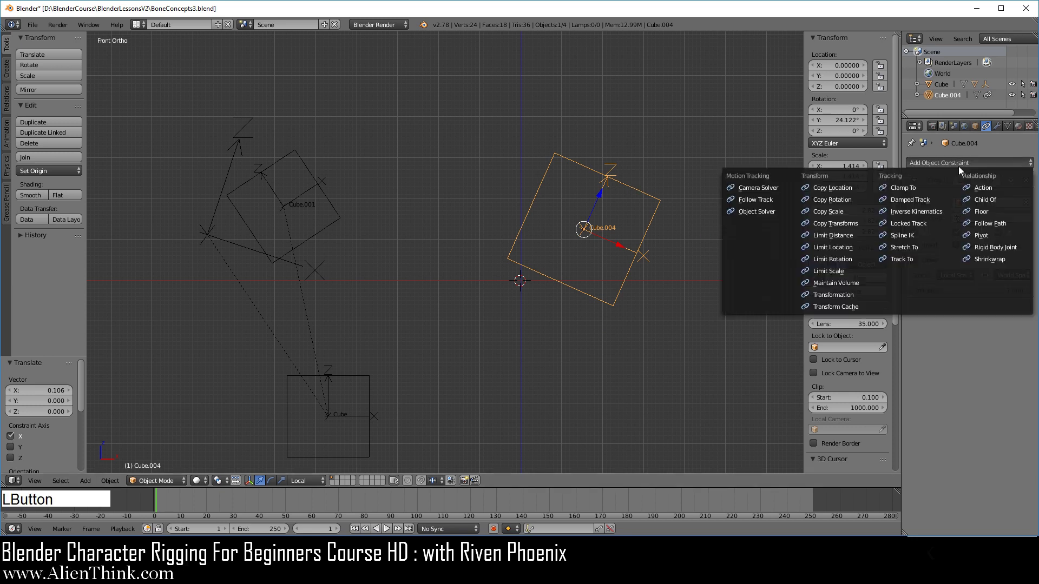
pyautogui.click(851, 199)
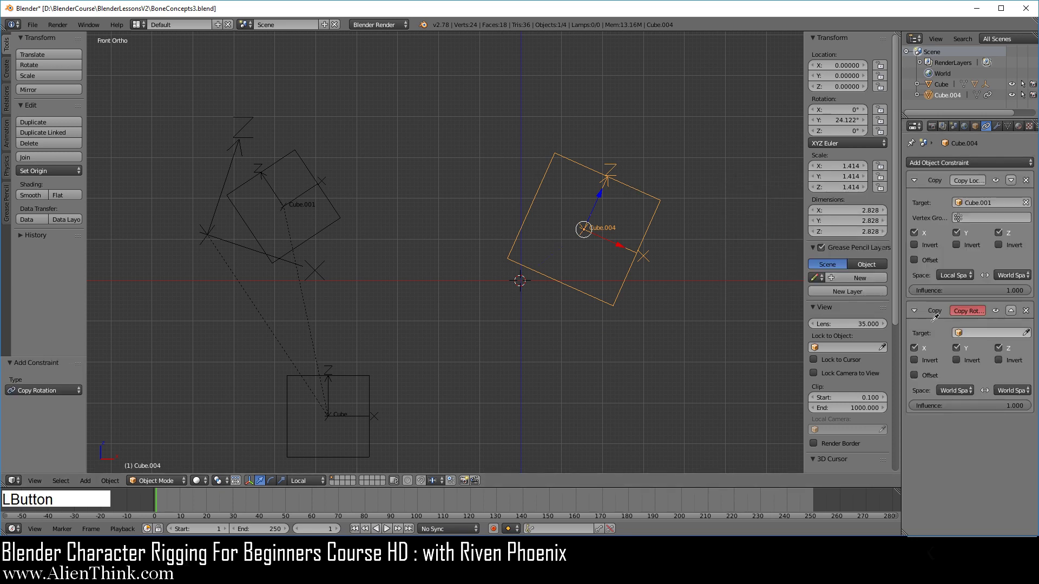
pyautogui.click(326, 189)
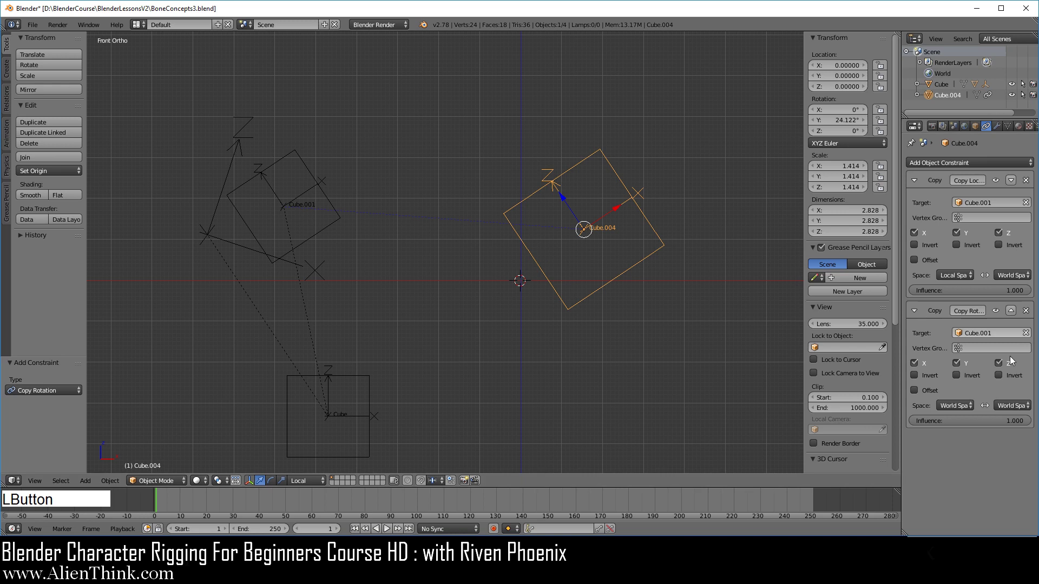
pyautogui.click(956, 404)
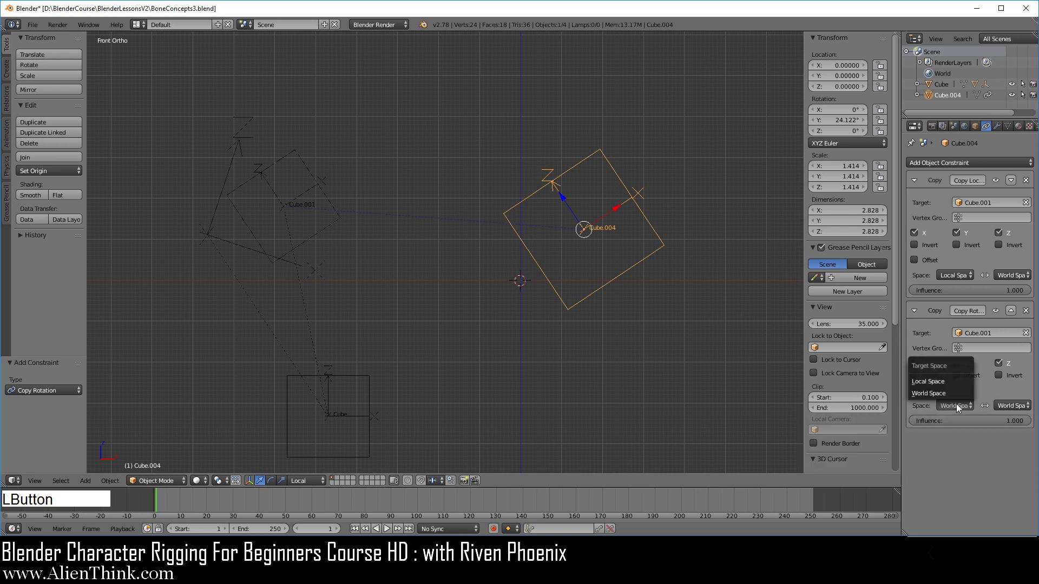
pyautogui.click(946, 384)
# Move Cube.001 along its local axes to about X 1.97, Z 1.84 and rotate it to about -25.44° on Y.
pyautogui.rightClick(312, 190)
pyautogui.moveTo(314, 191); pyautogui.dragTo(296, 157)
pyautogui.press('r')
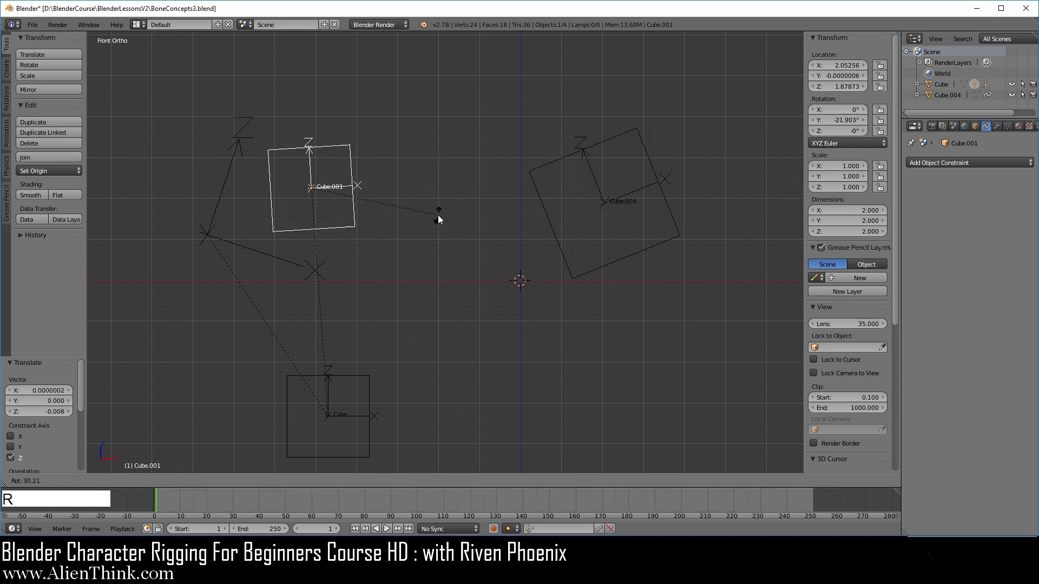
pyautogui.click(430, 206)
pyautogui.moveTo(350, 190); pyautogui.dragTo(373, 194)
# Remove the Copy Rotation constraint from Cube.004 and try rotating the cube on its own.
pyautogui.rightClick(665, 197)
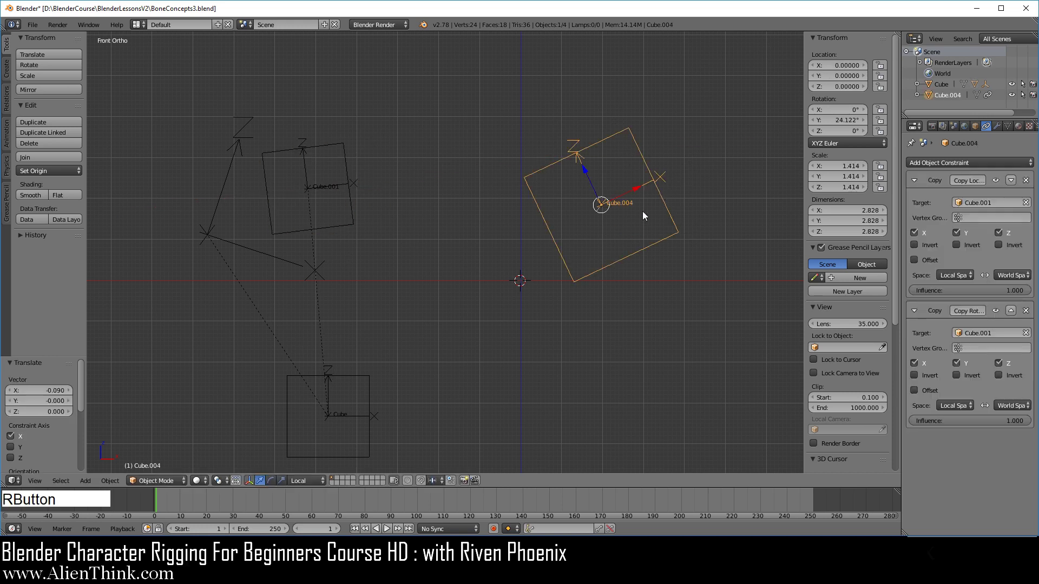
pyautogui.click(1027, 312)
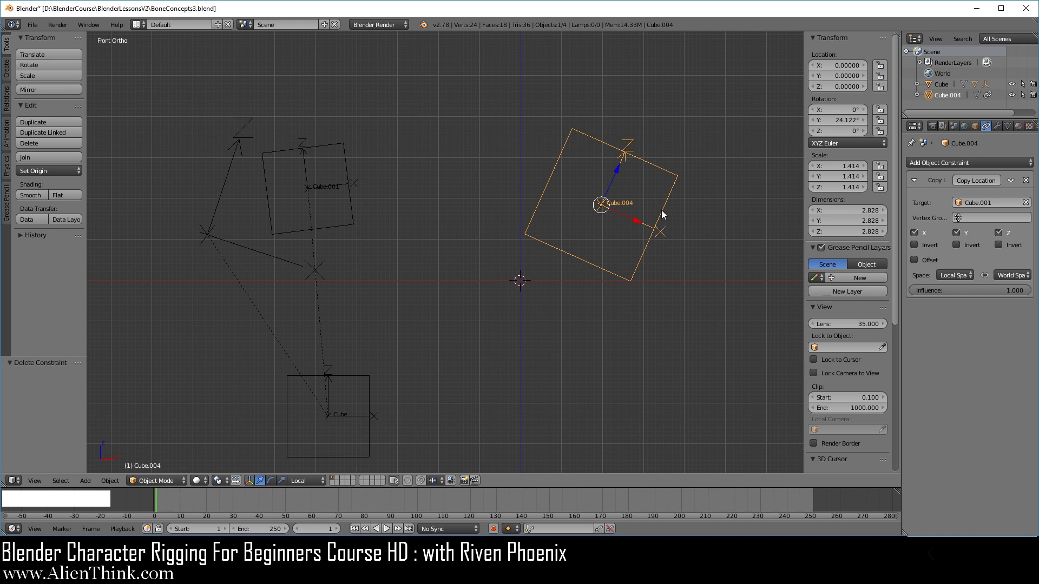
pyautogui.rightClick(673, 199)
pyautogui.press('r')
pyautogui.rightClick(677, 230)
# Add an Arrows empty at Cube.004's location using the 3D cursor and scale it up to about 2.94.
pyautogui.press('shift')
pyautogui.hotkey('shift', 's')
pyautogui.click(697, 245)
pyautogui.hotkey('shift', 'a')
pyautogui.moveTo(700, 241)
pyautogui.click(760, 255)
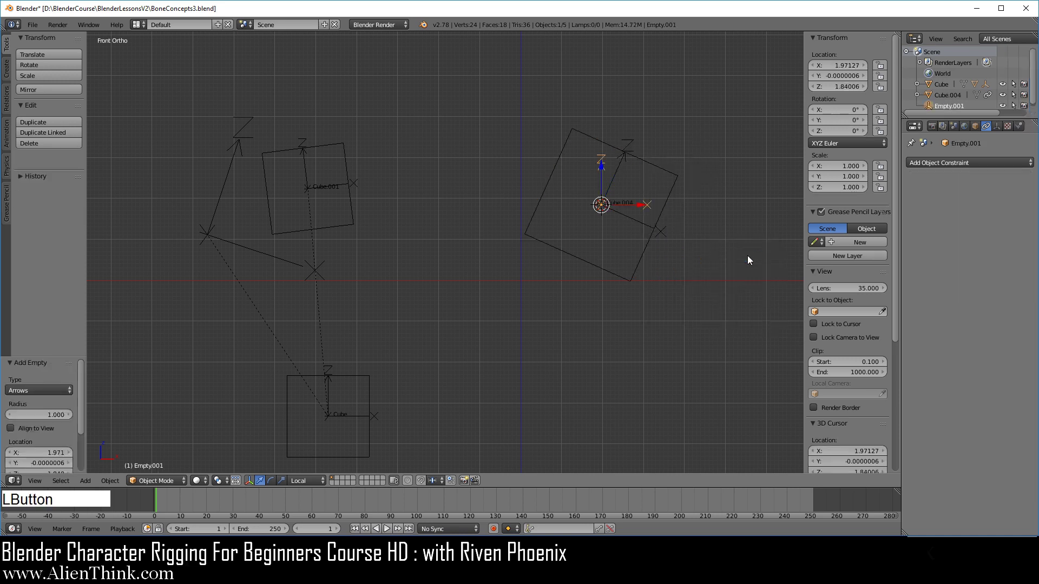
pyautogui.press('s')
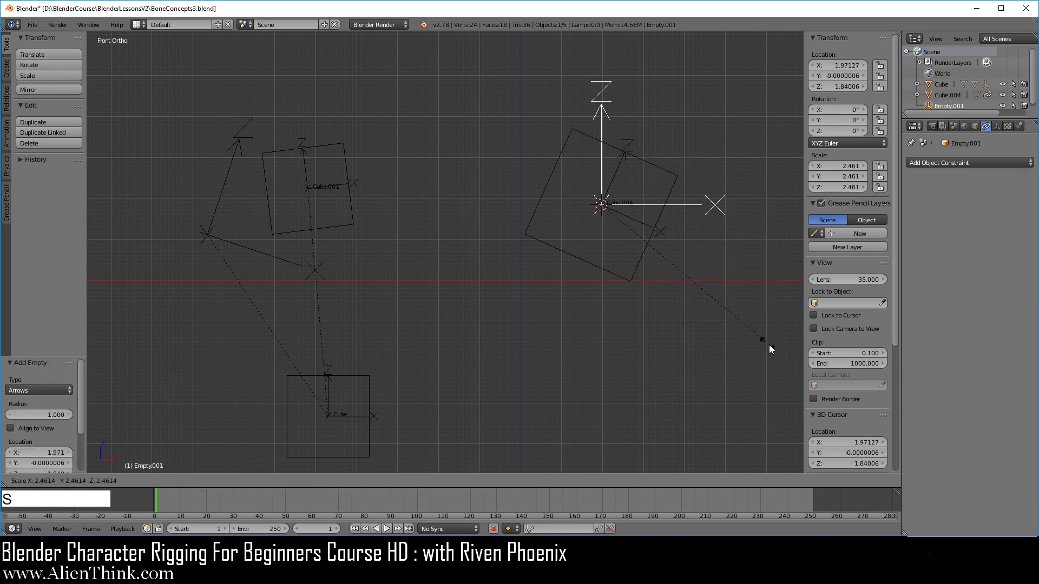
pyautogui.click(793, 376)
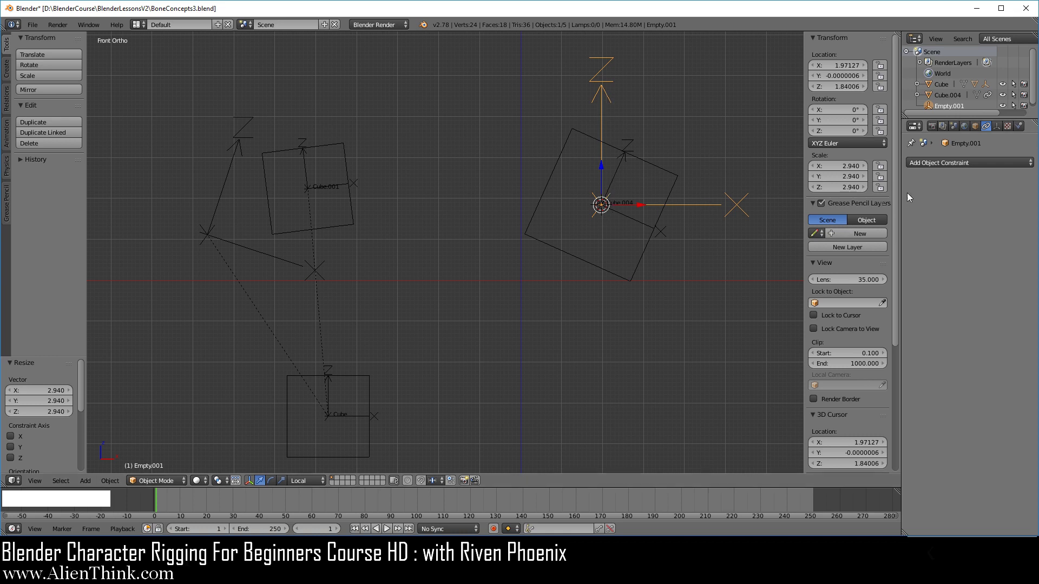
# Add a Copy Location constraint to the new empty with Cube.004 as its target.
pyautogui.click(946, 163)
pyautogui.click(860, 185)
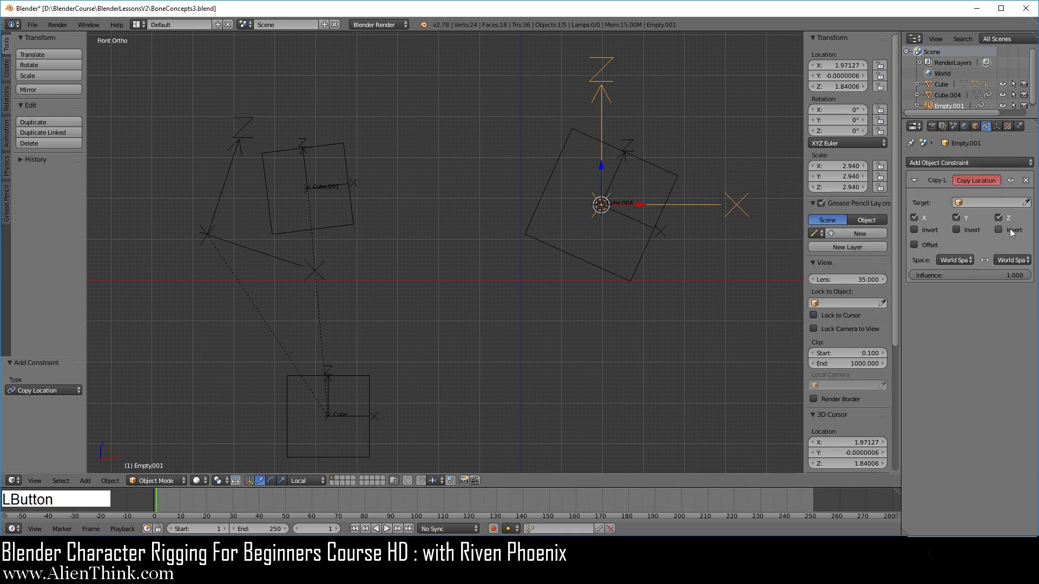
pyautogui.click(1027, 203)
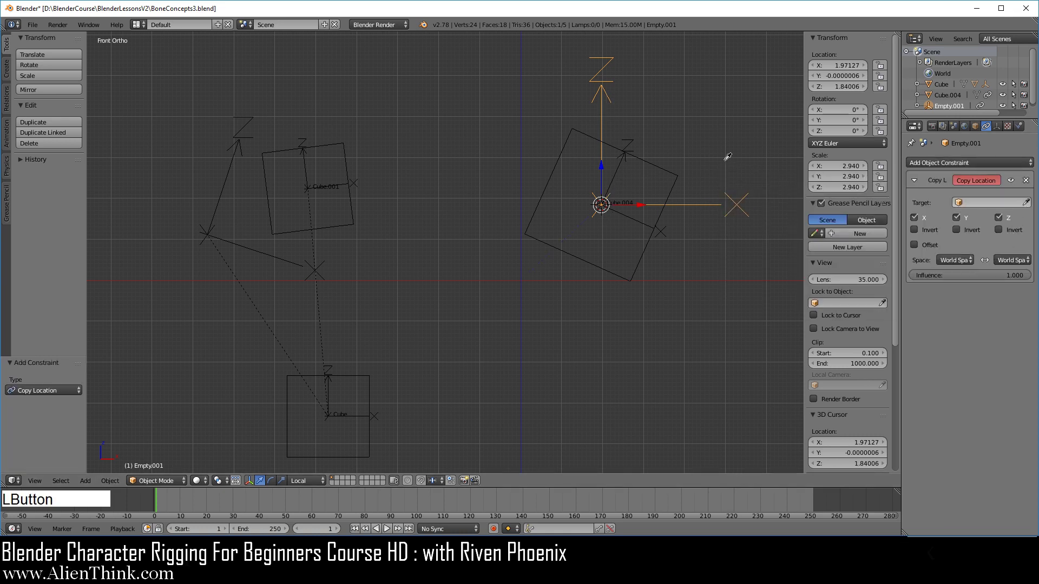
pyautogui.click(669, 160)
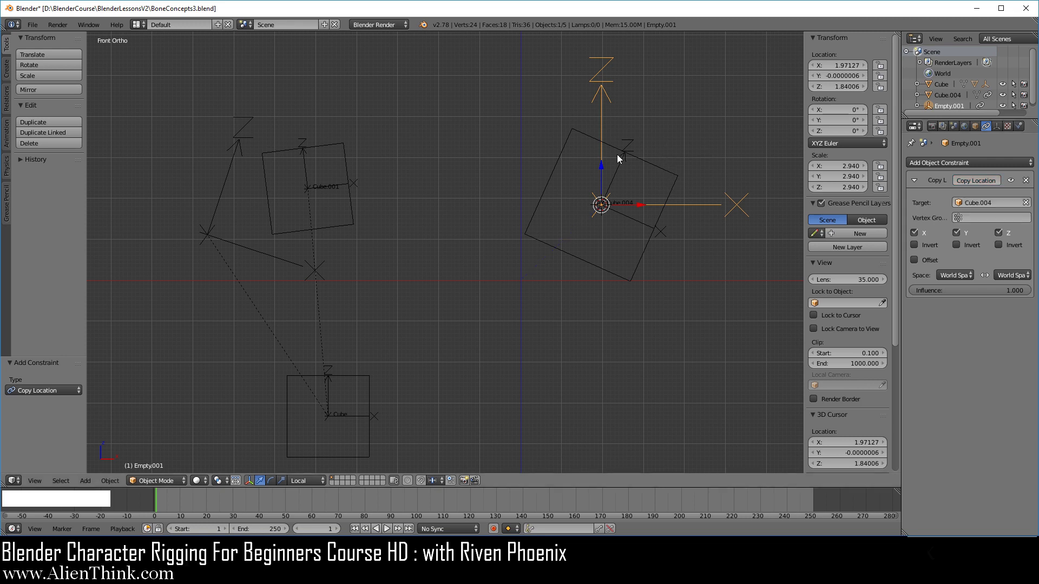
pyautogui.moveTo(345, 184)
pyautogui.mouseDown(button='right')
pyautogui.moveTo(360, 201)
pyautogui.moveTo(349, 174)
pyautogui.moveTo(350, 183)
pyautogui.mouseUp(button='right')
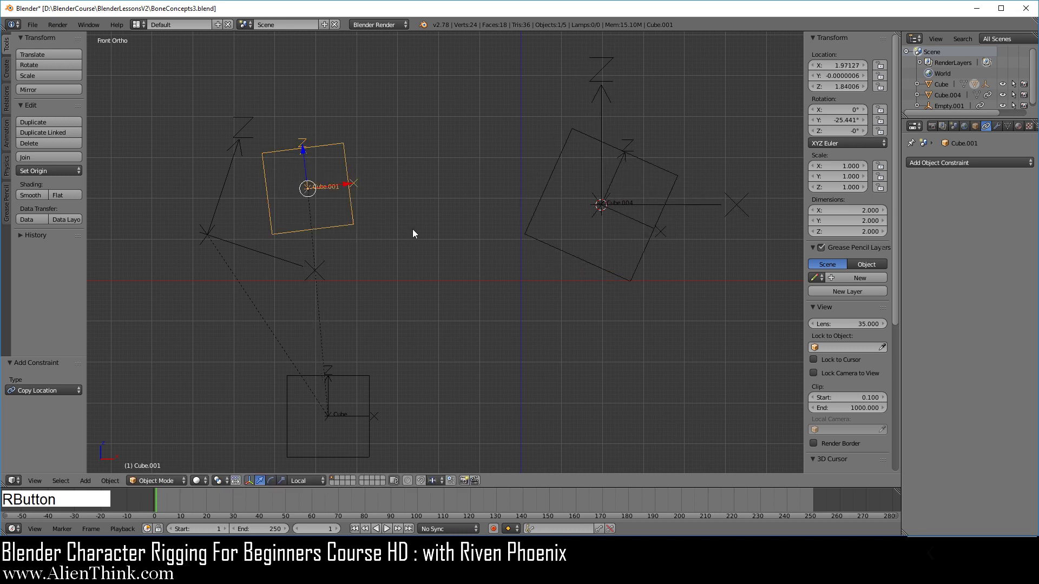
pyautogui.rightClick(698, 205)
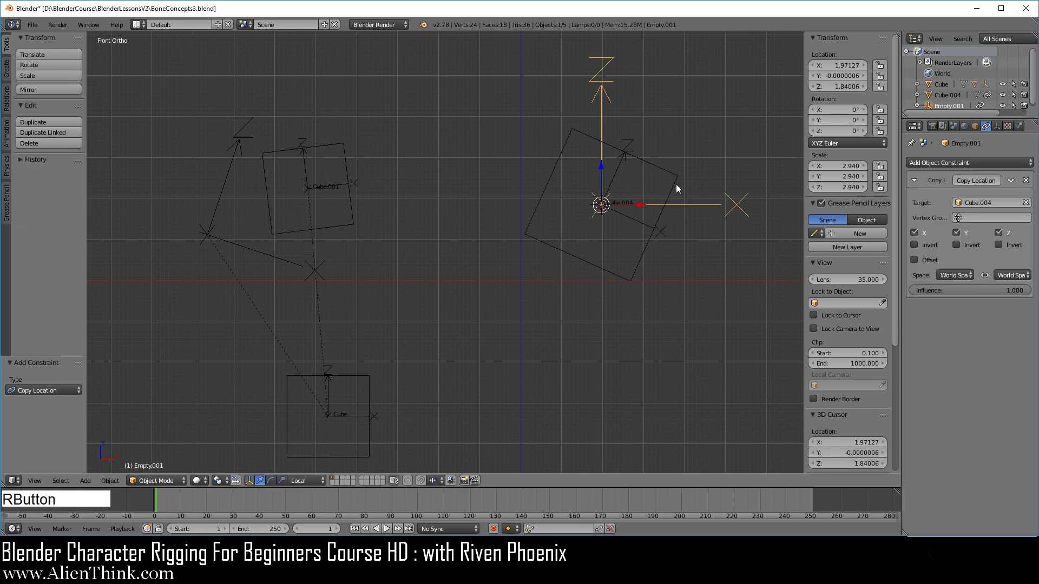
pyautogui.rightClick(675, 185)
# Add a Copy Rotation constraint to Empty.001 with Cube.001 as target and the target space set to Local Space.
pyautogui.rightClick(695, 205)
pyautogui.click(914, 180)
pyautogui.click(940, 162)
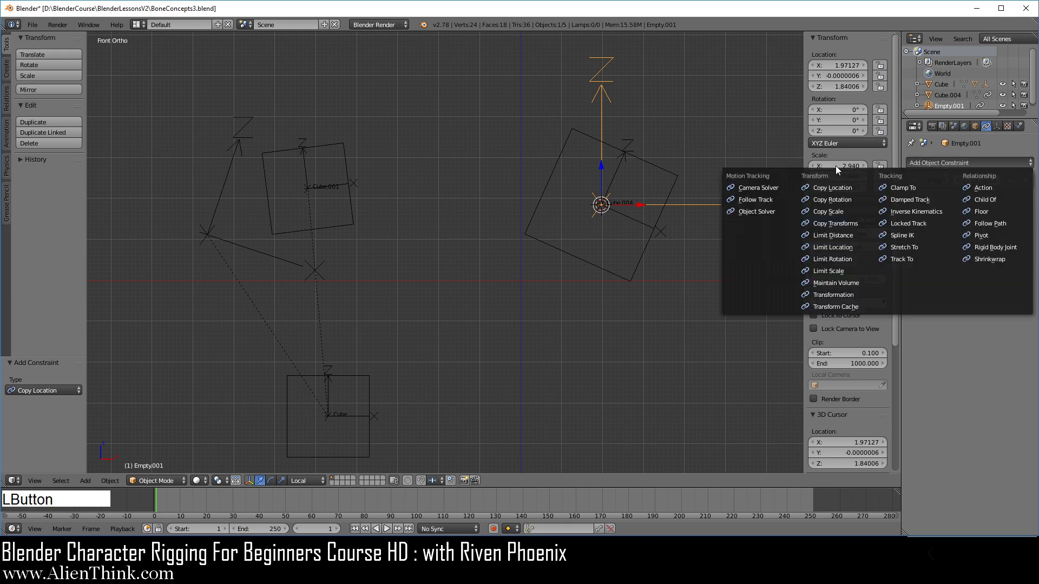
pyautogui.click(853, 200)
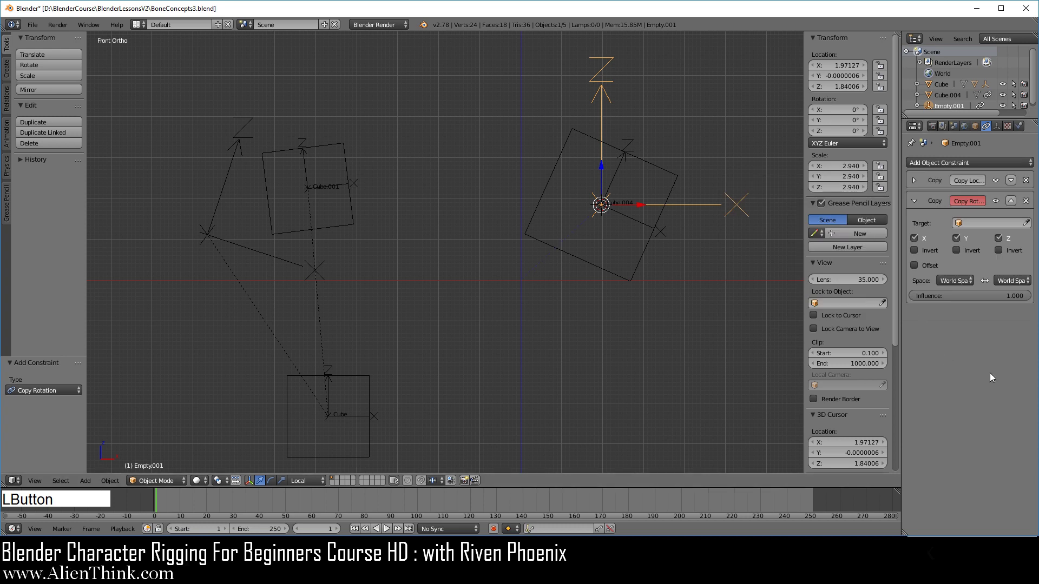
pyautogui.click(1027, 223)
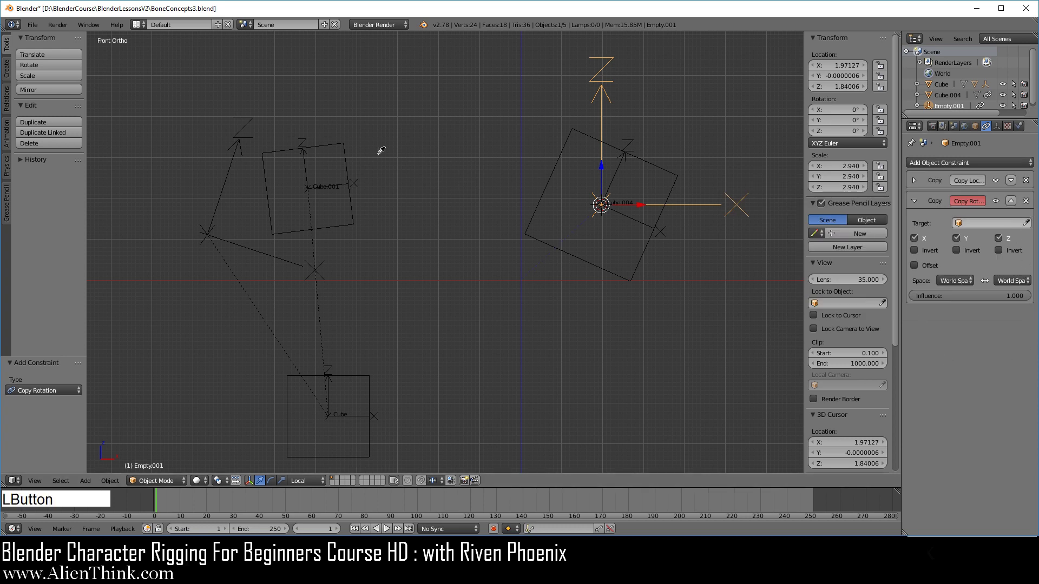
pyautogui.click(348, 147)
pyautogui.click(958, 295)
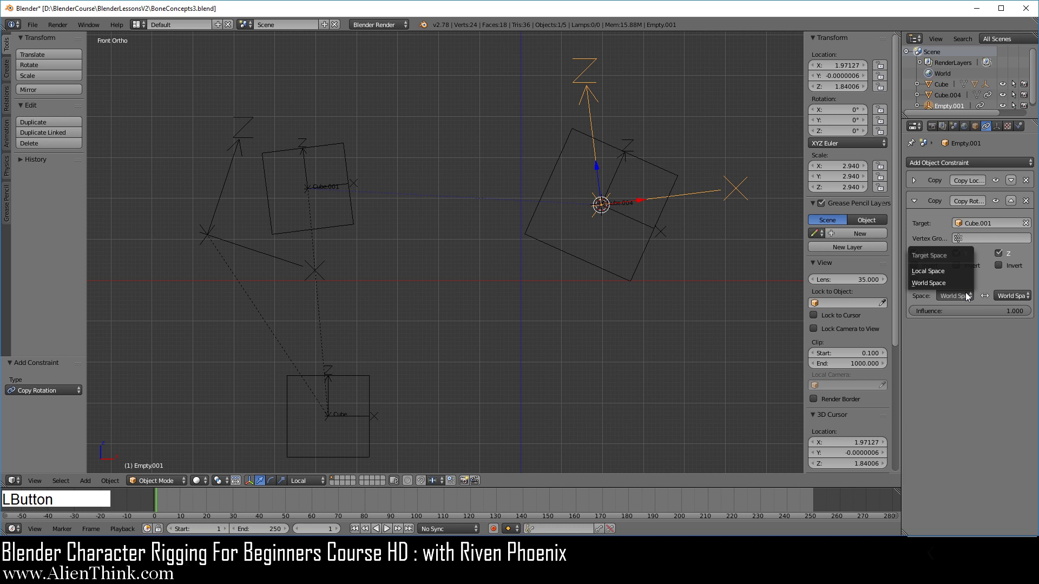
pyautogui.click(934, 272)
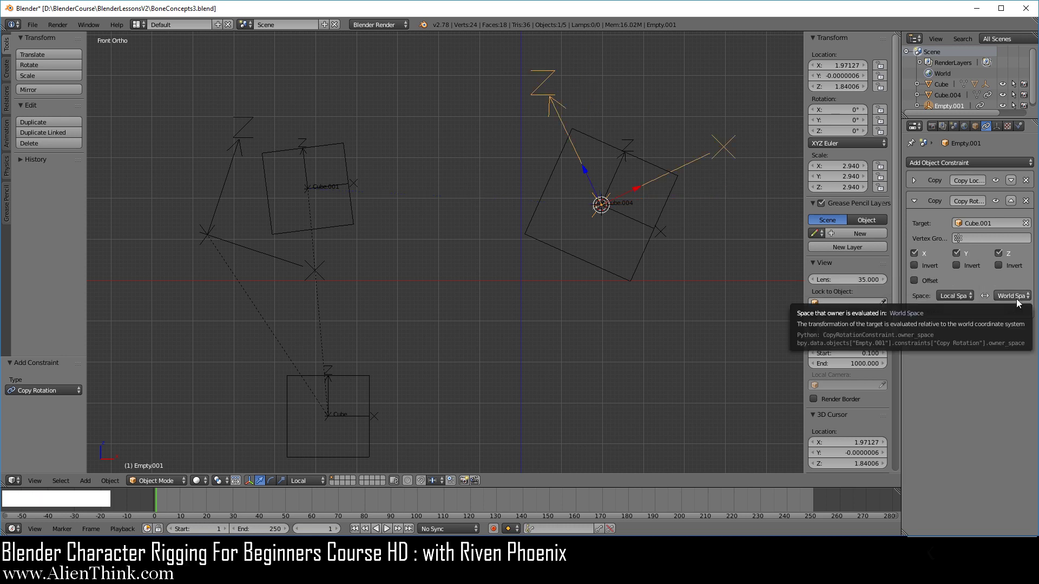
pyautogui.rightClick(701, 159)
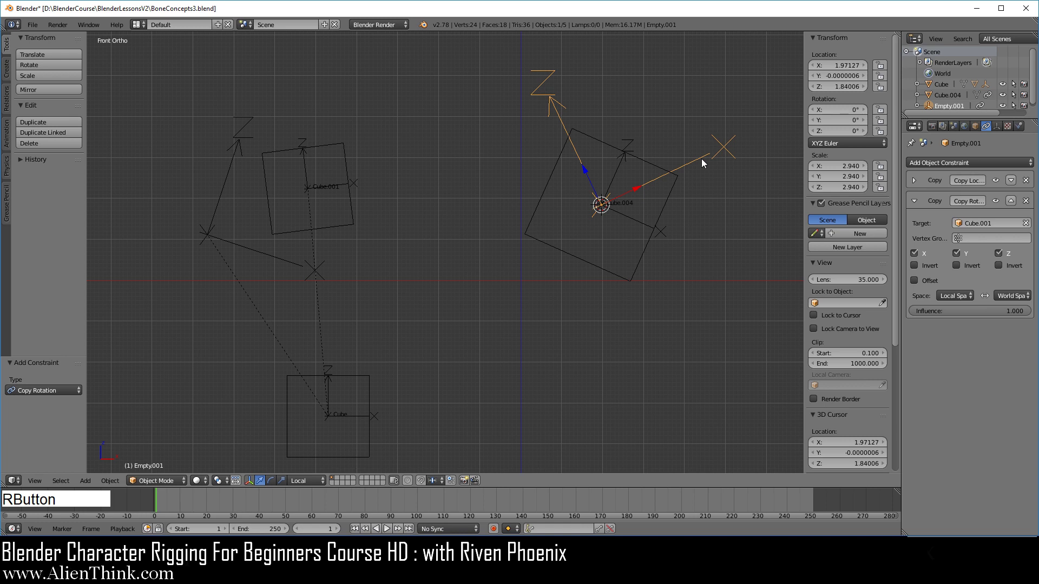
pyautogui.rightClick(666, 201)
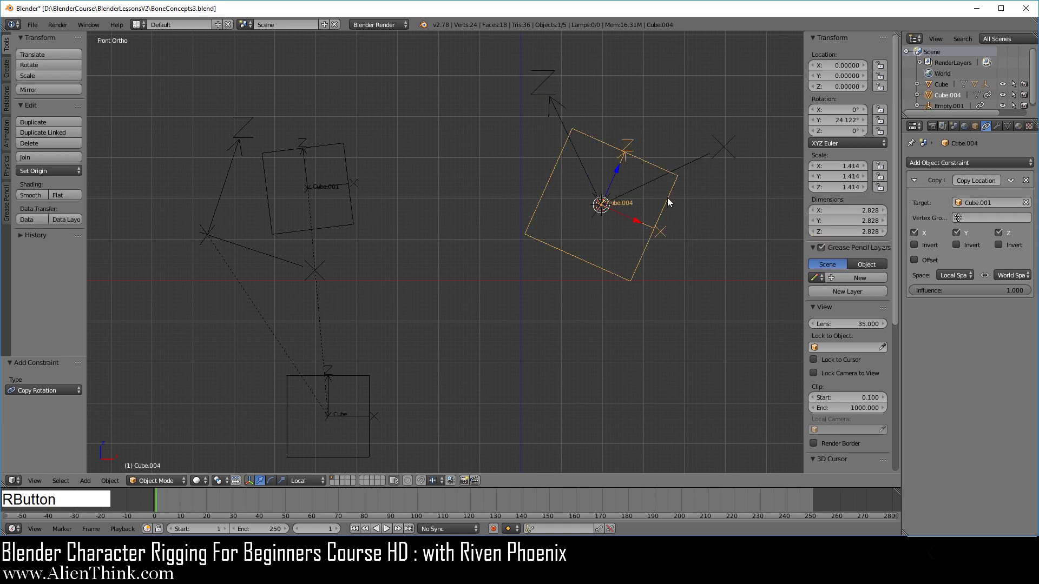
pyautogui.rightClick(698, 163)
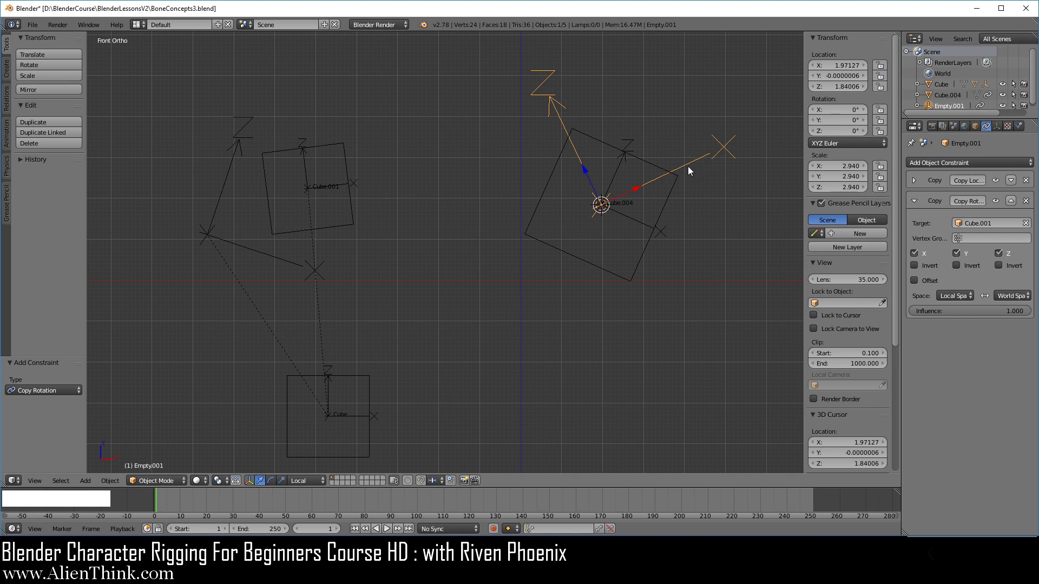
# Rotate Cube.001 to about -7.5° on Y, shift it slightly along its local Z and X axes, and save the file.
pyautogui.rightClick(342, 185)
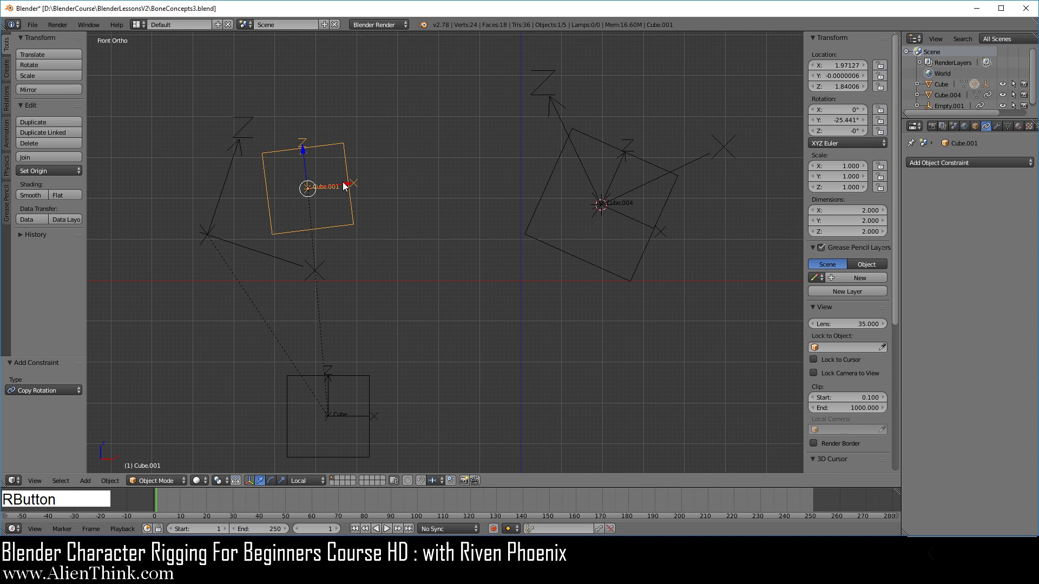
pyautogui.press('r')
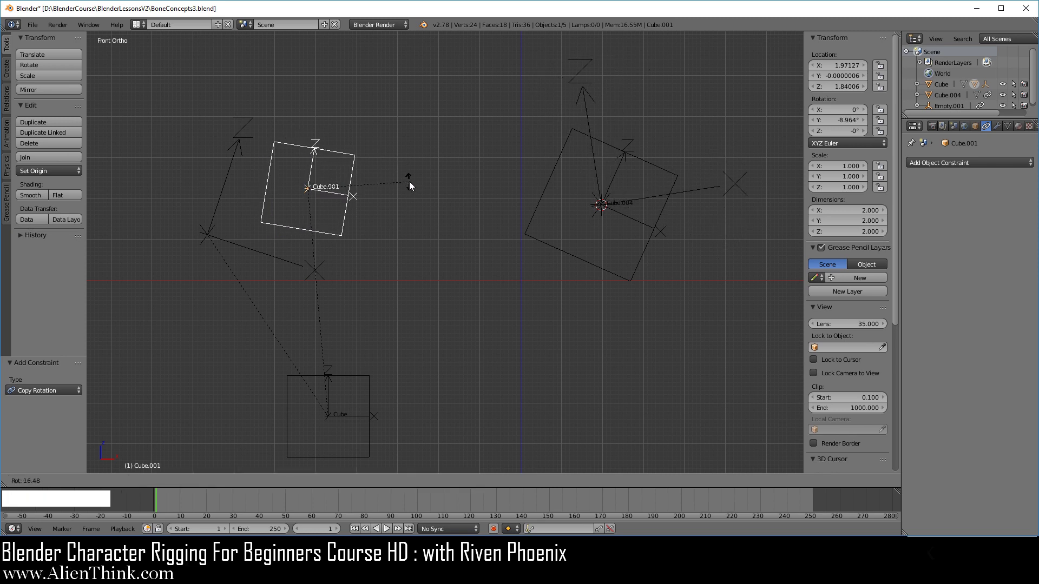
pyautogui.click(409, 181)
pyautogui.moveTo(313, 157)
pyautogui.mouseDown()
pyautogui.moveTo(318, 130)
pyautogui.moveTo(322, 190)
pyautogui.moveTo(334, 145)
pyautogui.moveTo(319, 159)
pyautogui.mouseUp()
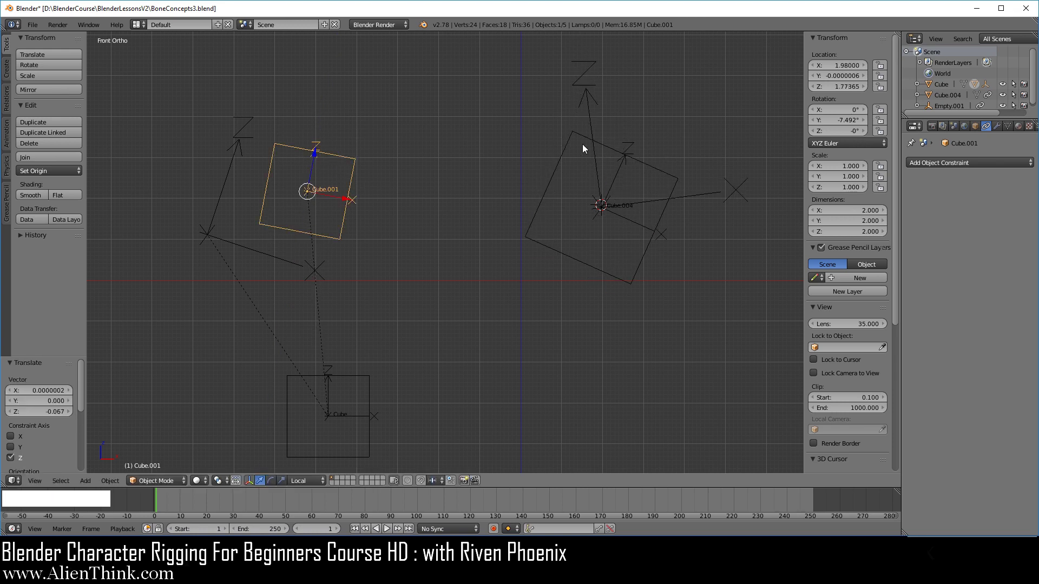
pyautogui.moveTo(348, 200); pyautogui.dragTo(329, 230)
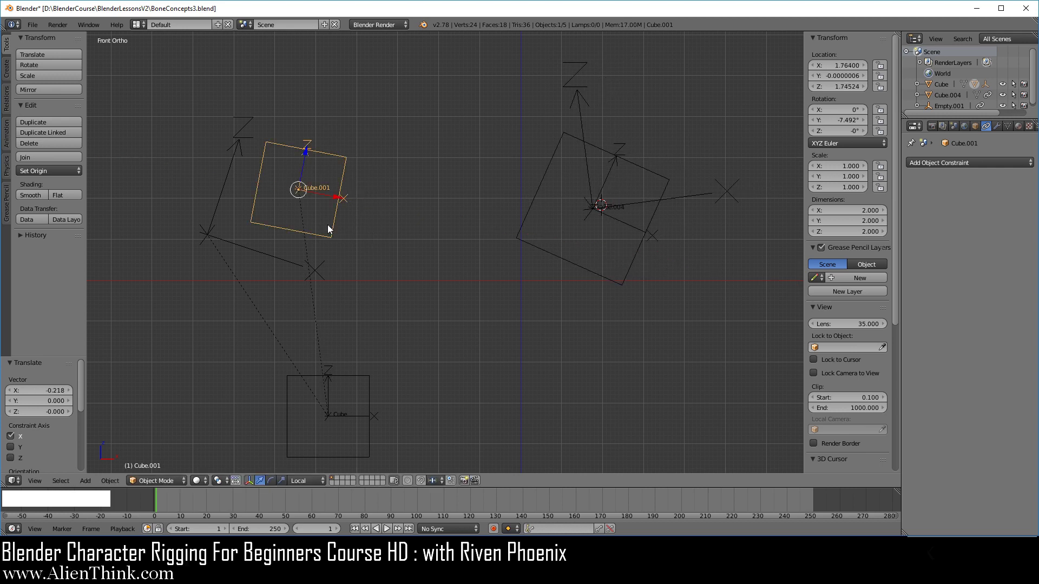
pyautogui.click(36, 25)
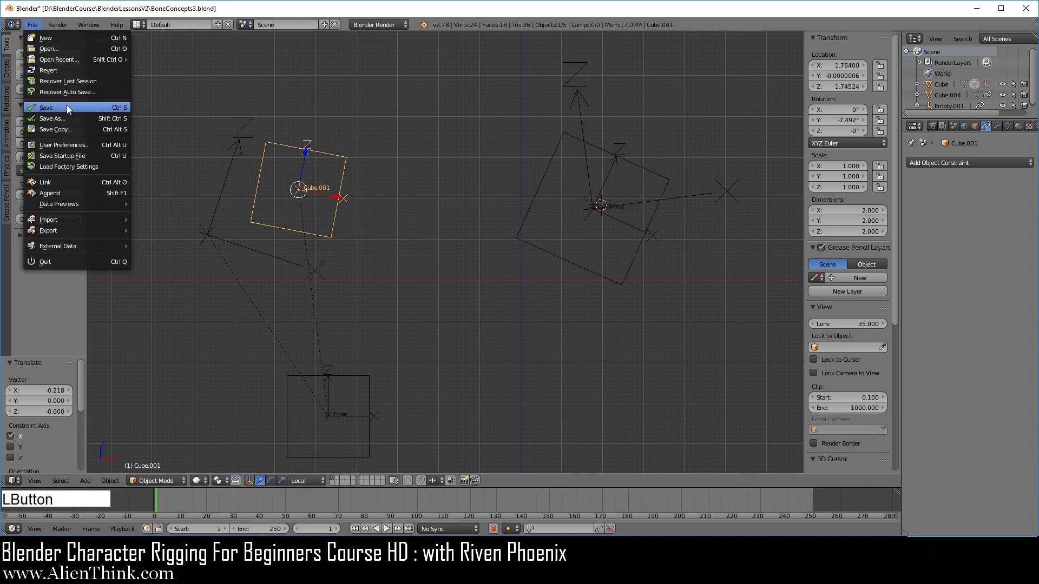
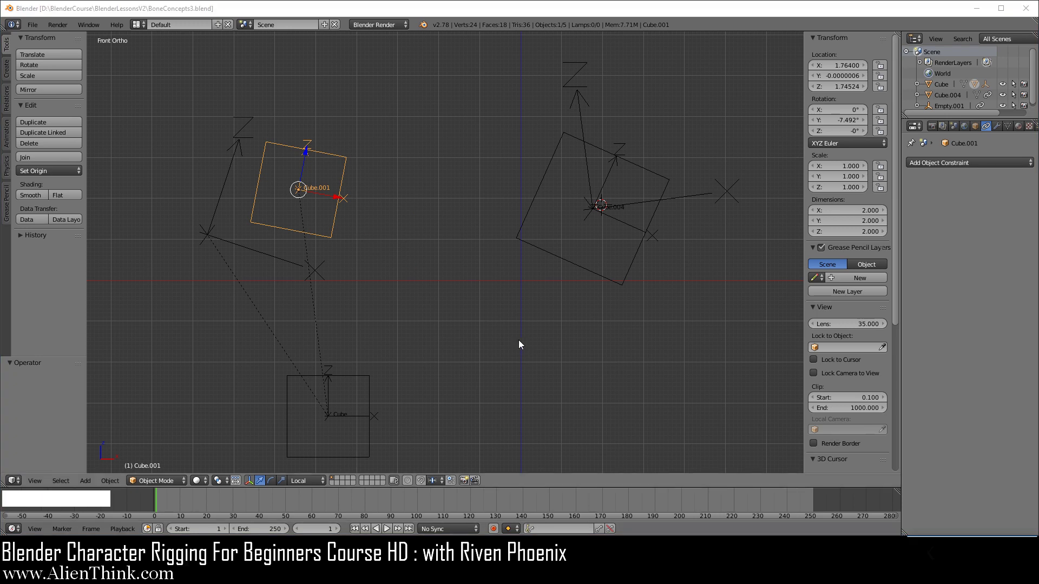
# Hide the arrows empty Empty.001 located at Cube.004.
pyautogui.rightClick(688, 197)
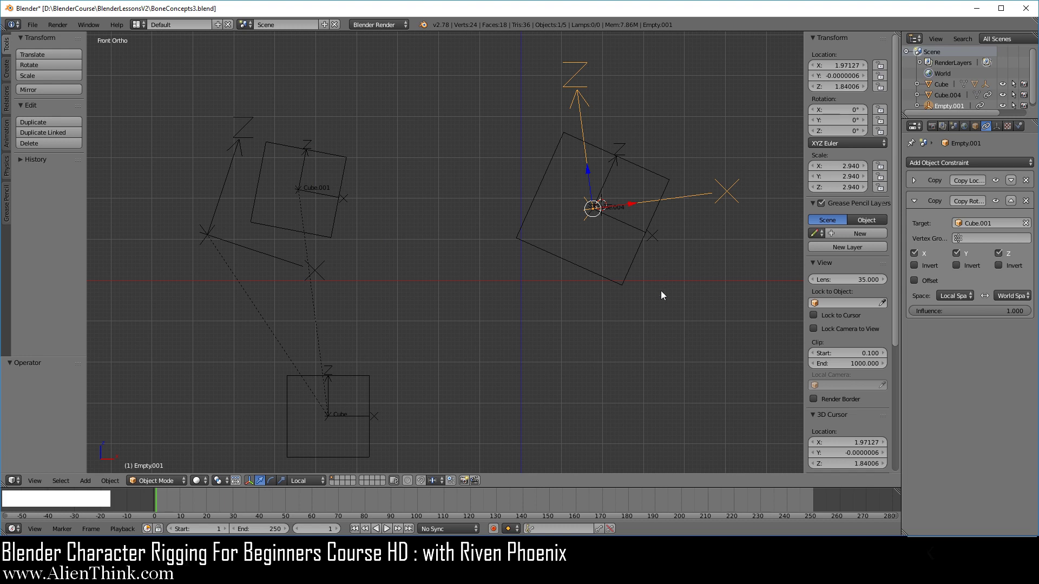
pyautogui.press('h')
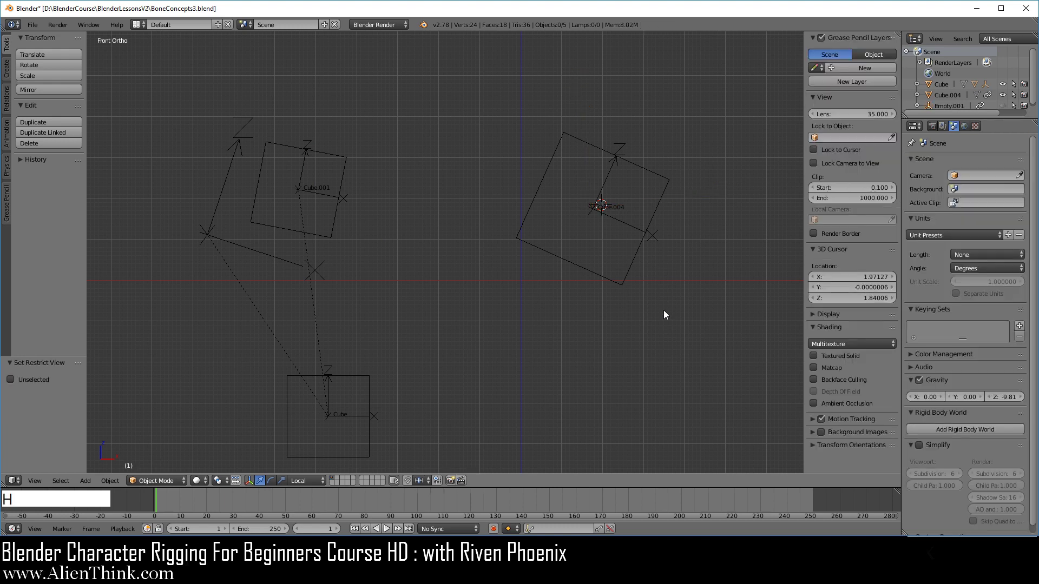
pyautogui.hotkey('alt', 'h')
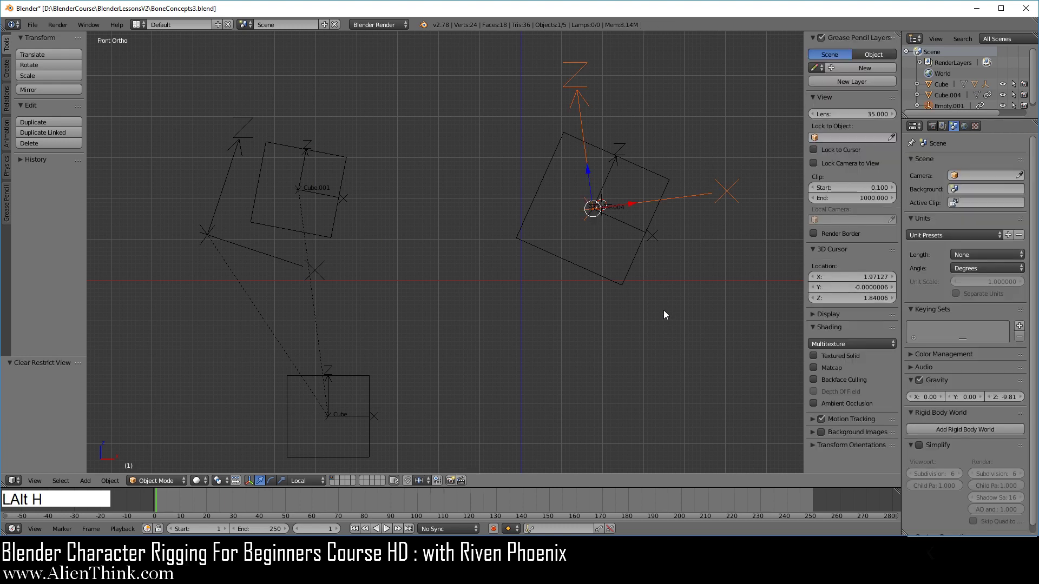
pyautogui.rightClick(698, 199)
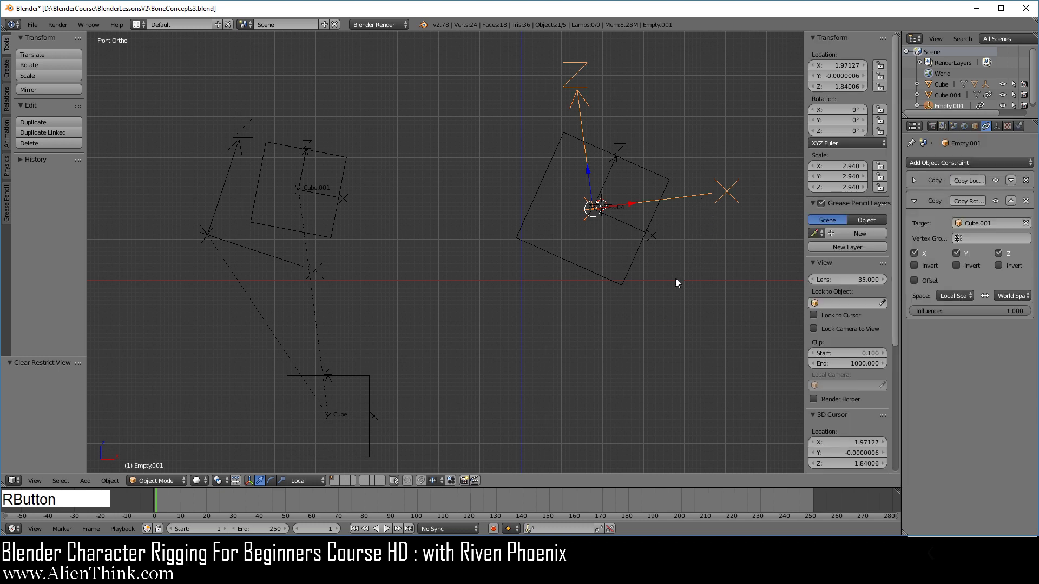
pyautogui.press('h')
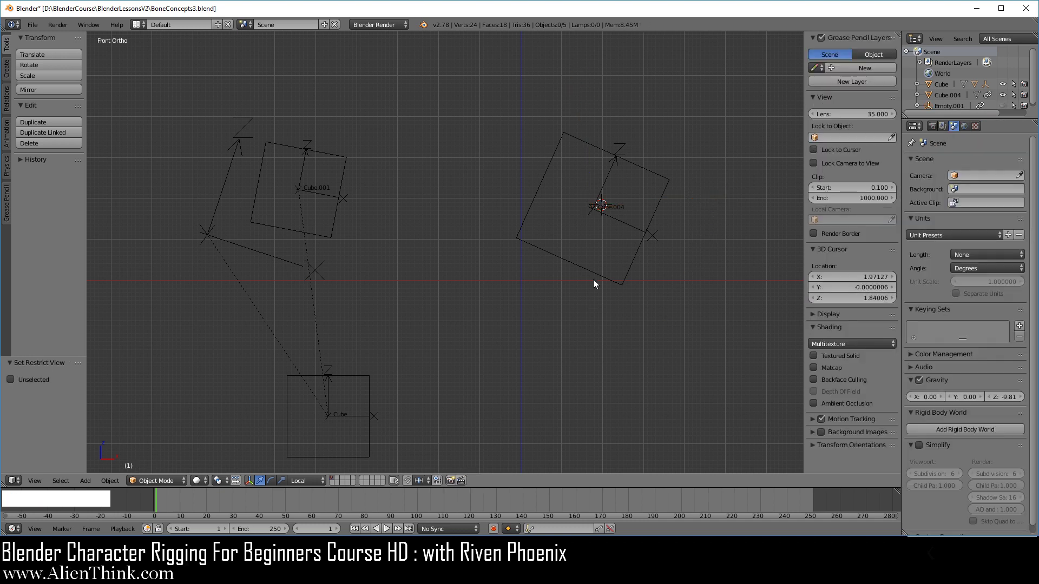
# Disable Cube.004's Copy Location constraint and clear the cube's rotation, location and scale.
pyautogui.rightClick(546, 251)
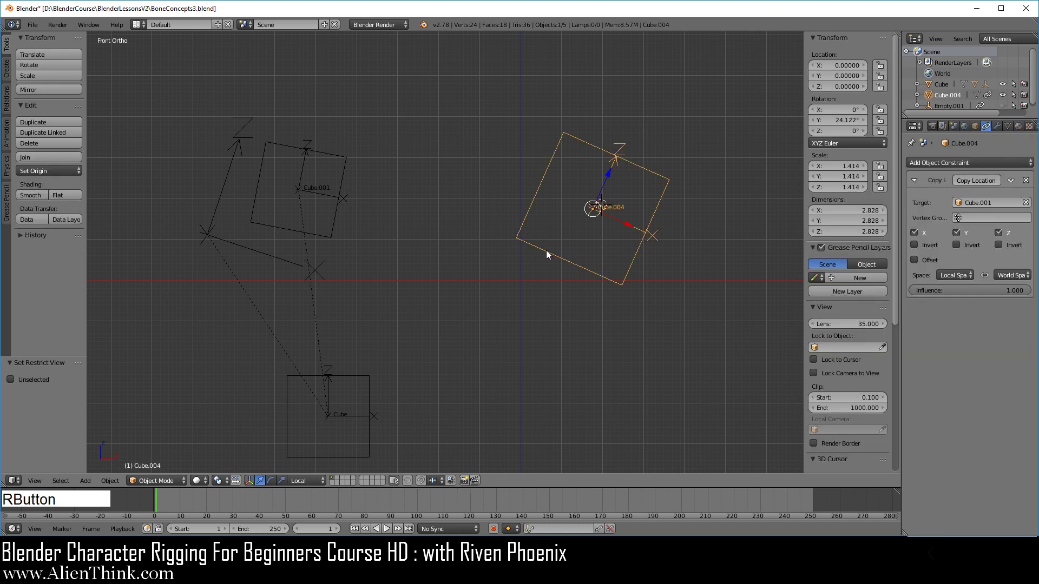
pyautogui.click(1009, 180)
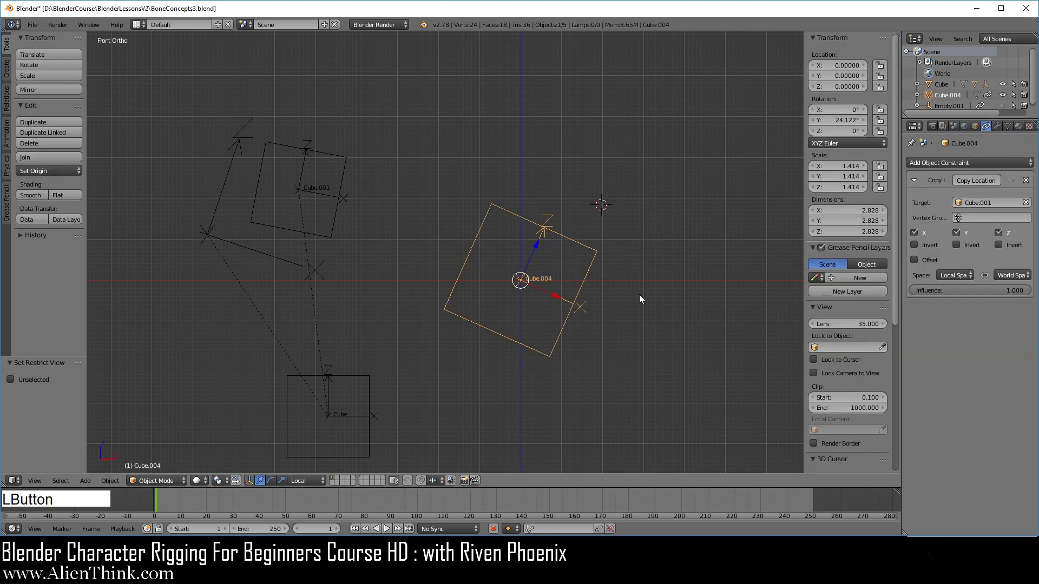
pyautogui.hotkey('alt', 'r')
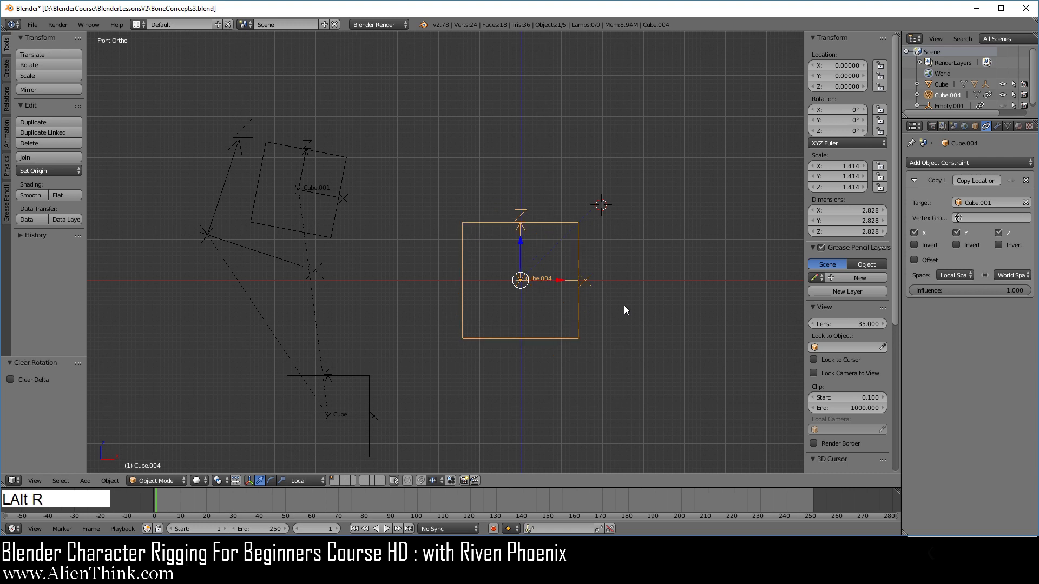
pyautogui.hotkey('alt', 'g')
pyautogui.hotkey('alt', 's')
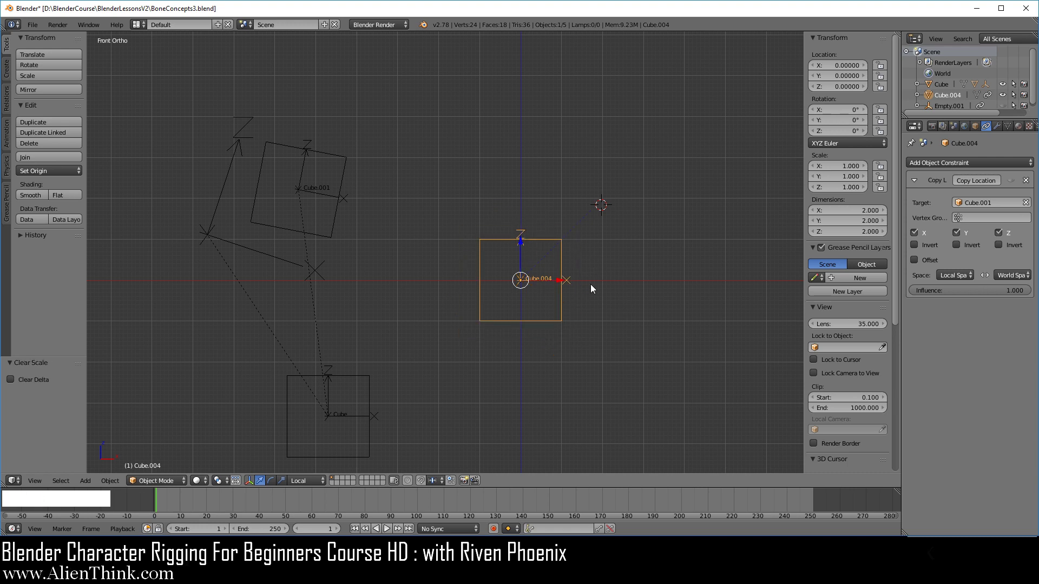
# Scale Cube.004 up to about 1.609 and rotate it about 31.5° in the front view.
pyautogui.press('s')
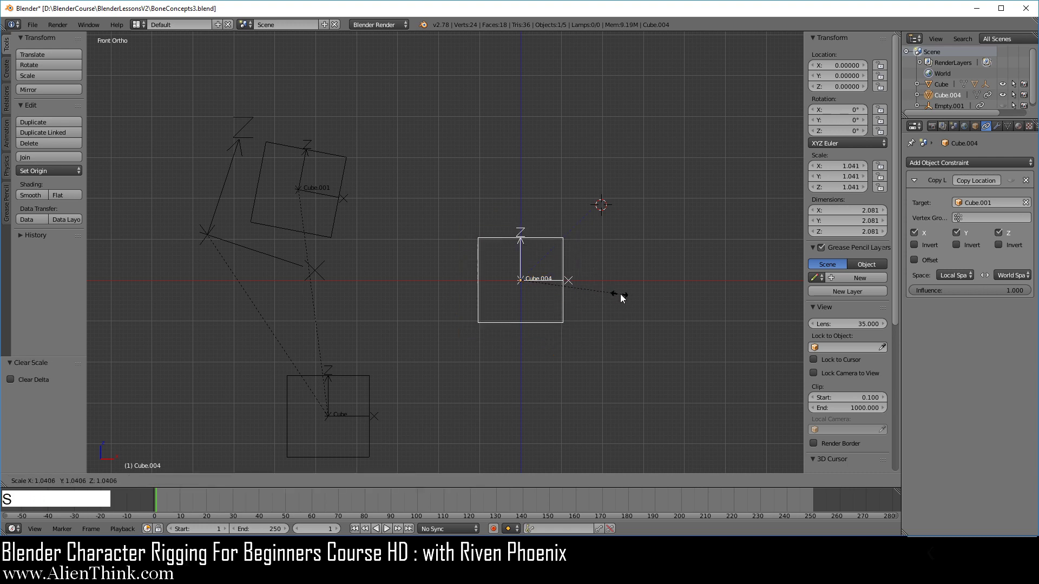
pyautogui.click(660, 255)
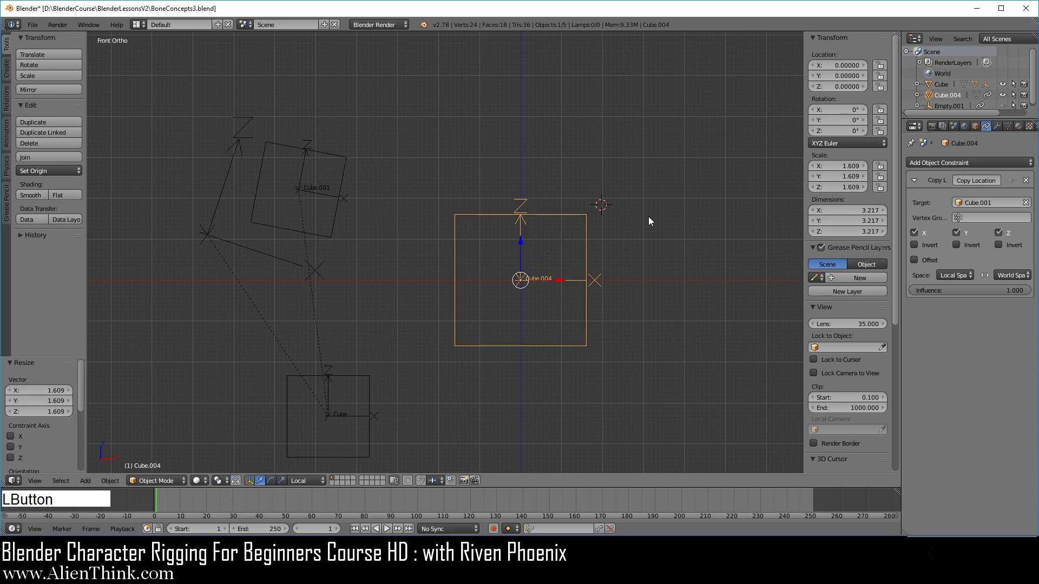
pyautogui.press('r')
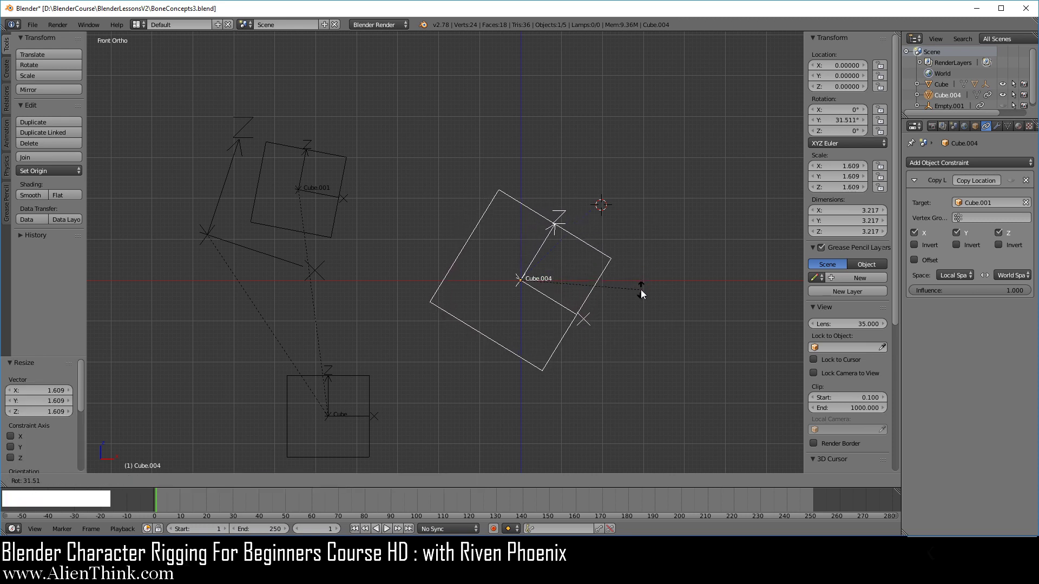
pyautogui.click(641, 294)
# Clear the rotation, location and scale of Cube.001.
pyautogui.rightClick(342, 187)
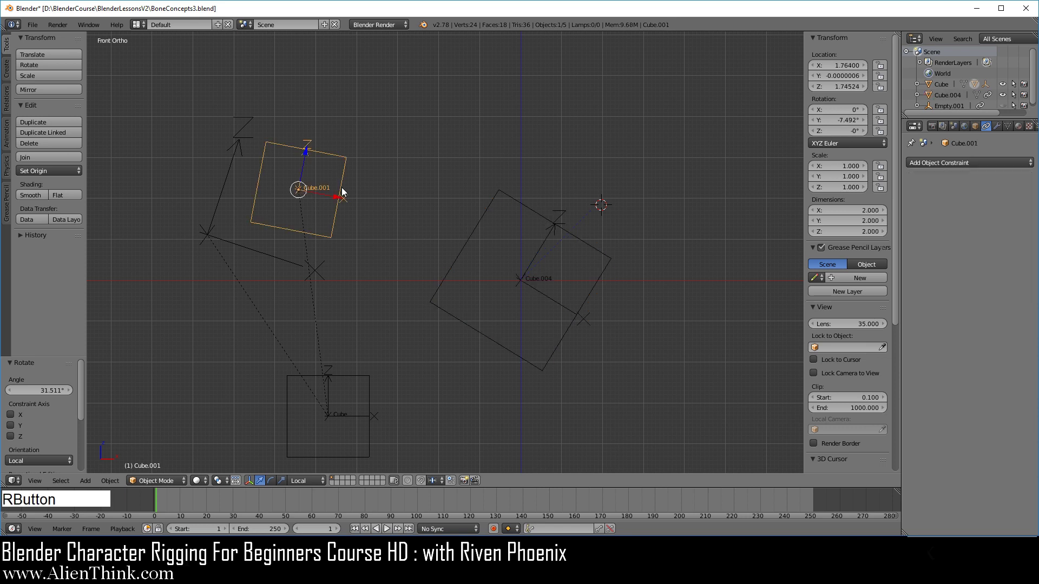
pyautogui.hotkey('alt', 'r')
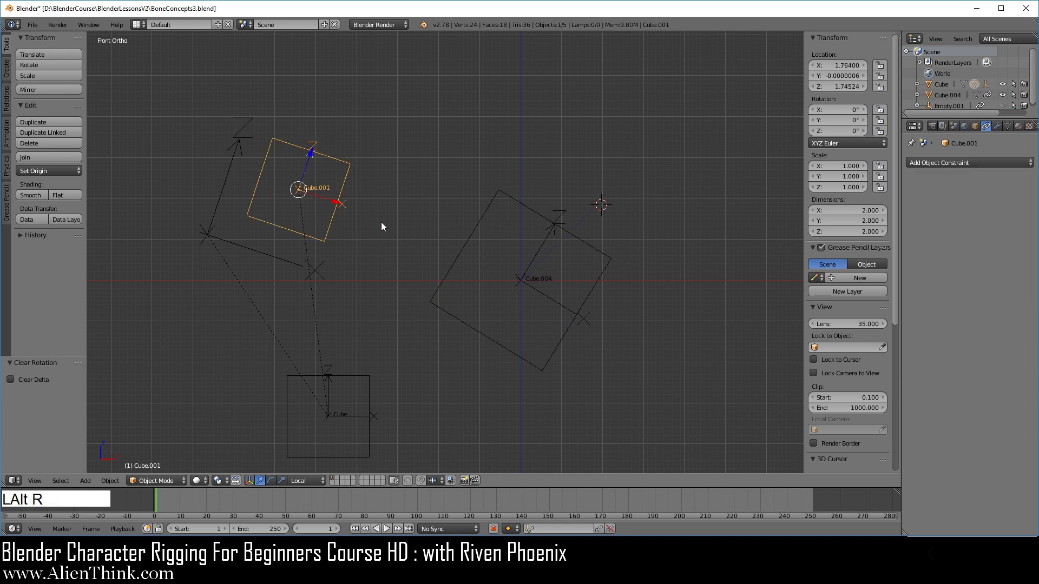
pyautogui.hotkey('alt', 'g')
pyautogui.hotkey('alt', 's')
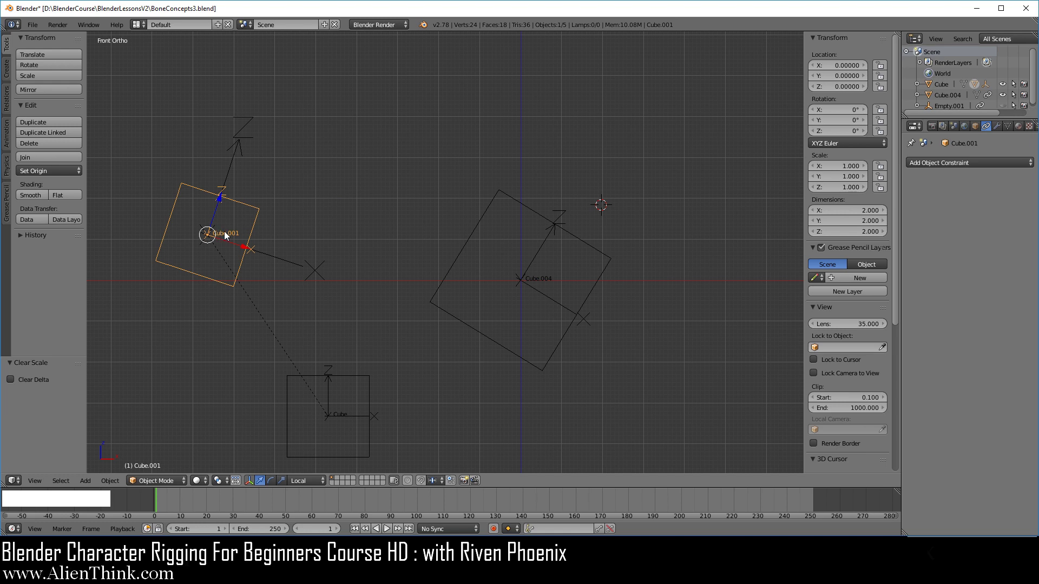
# Set Cube.004's location to X 0.84 and Z 0.33.
pyautogui.scroll(2, 338, 271)
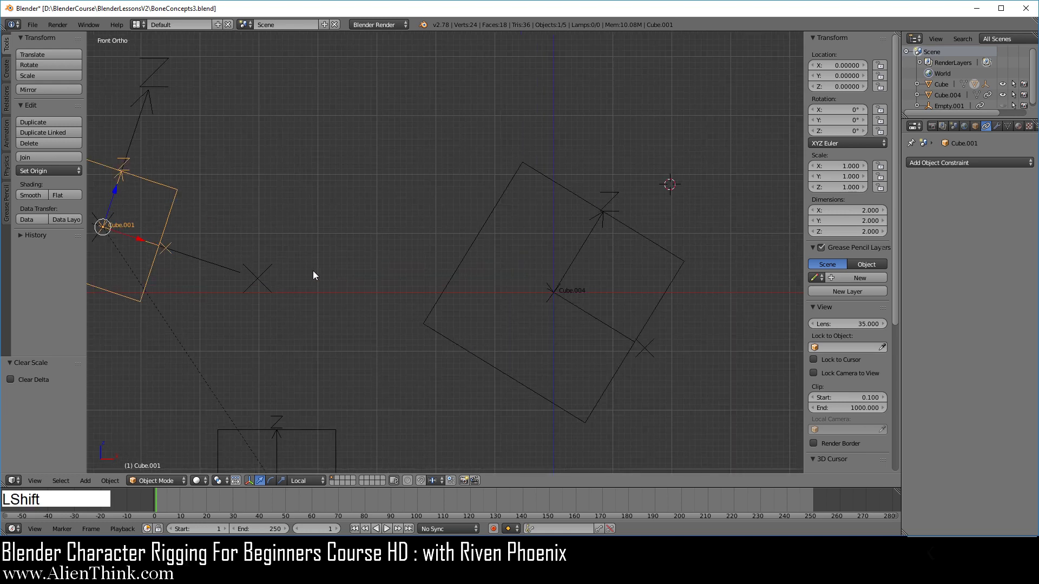
pyautogui.keyDown('shift'); pyautogui.moveTo(313, 271); pyautogui.dragTo(411, 293, button='middle'); pyautogui.keyUp('shift')
pyautogui.scroll(-1, 405, 297)
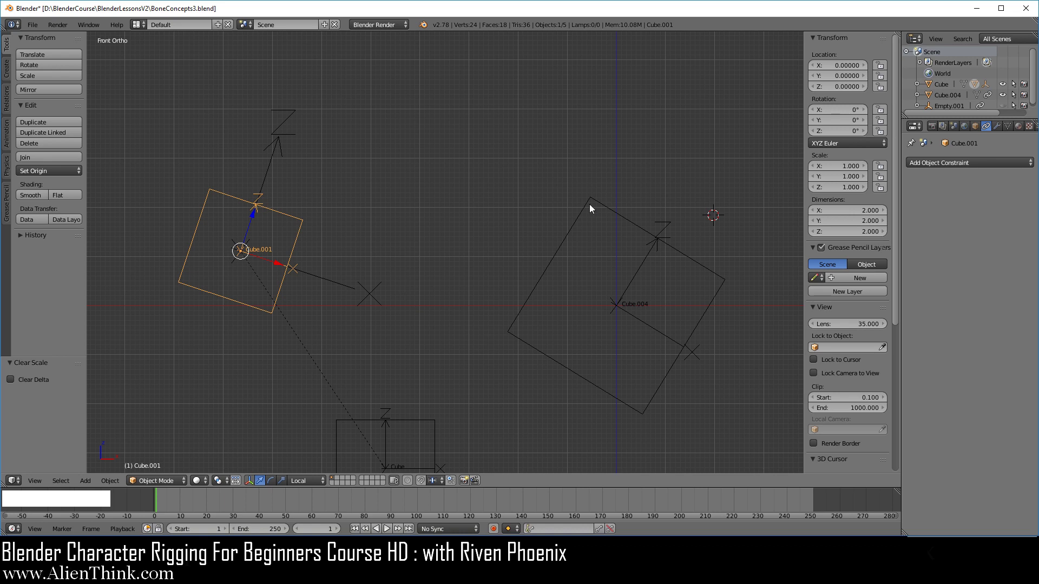
pyautogui.rightClick(569, 235)
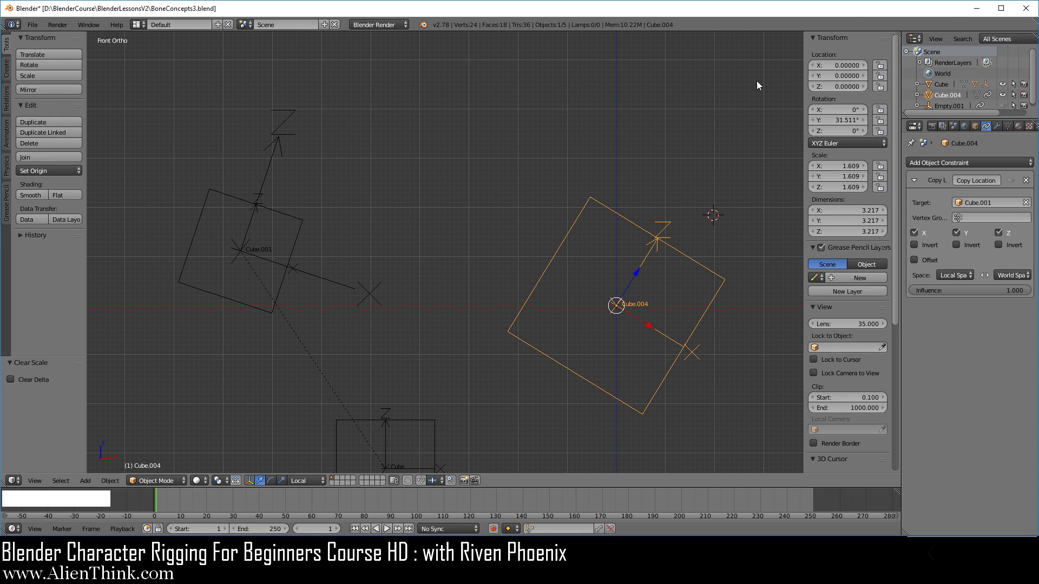
pyautogui.click(825, 64)
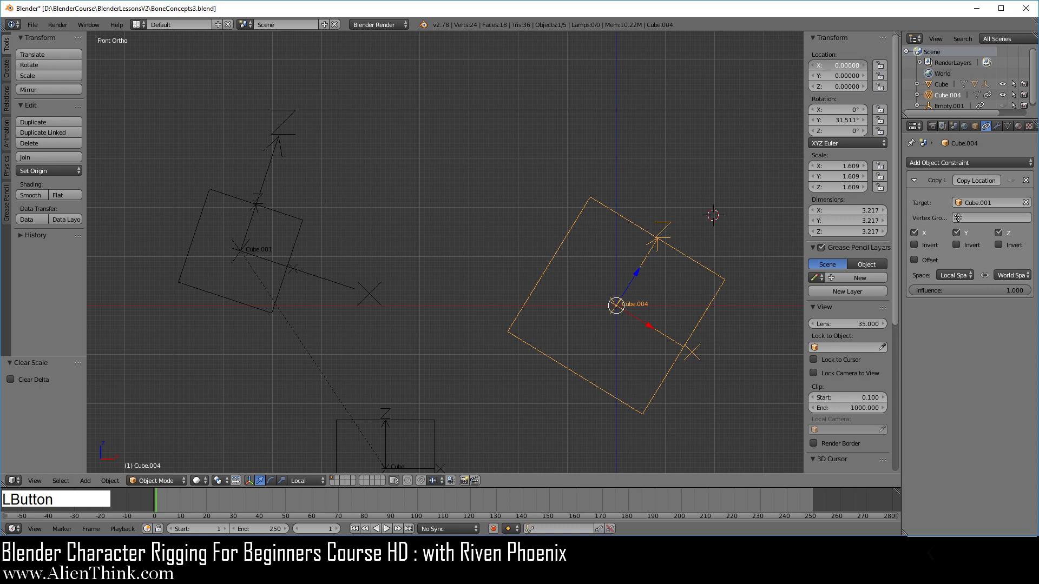
pyautogui.moveTo(826, 65); pyautogui.dragTo(821, 89)
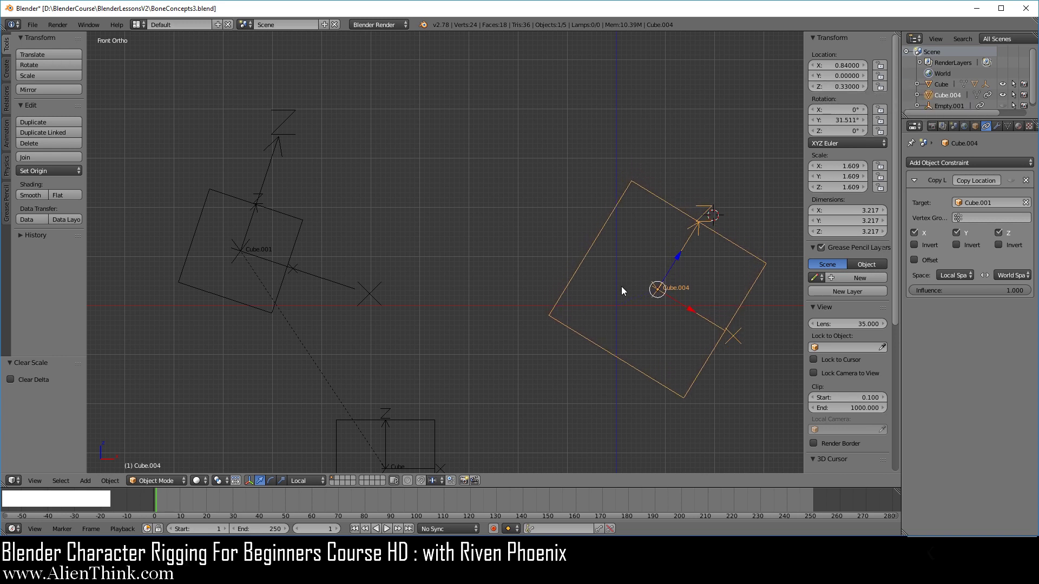
# Set Cube.001's location to X 0.39 and Z 1.16, and re-enable Cube.004's Copy Location constraint.
pyautogui.rightClick(293, 250)
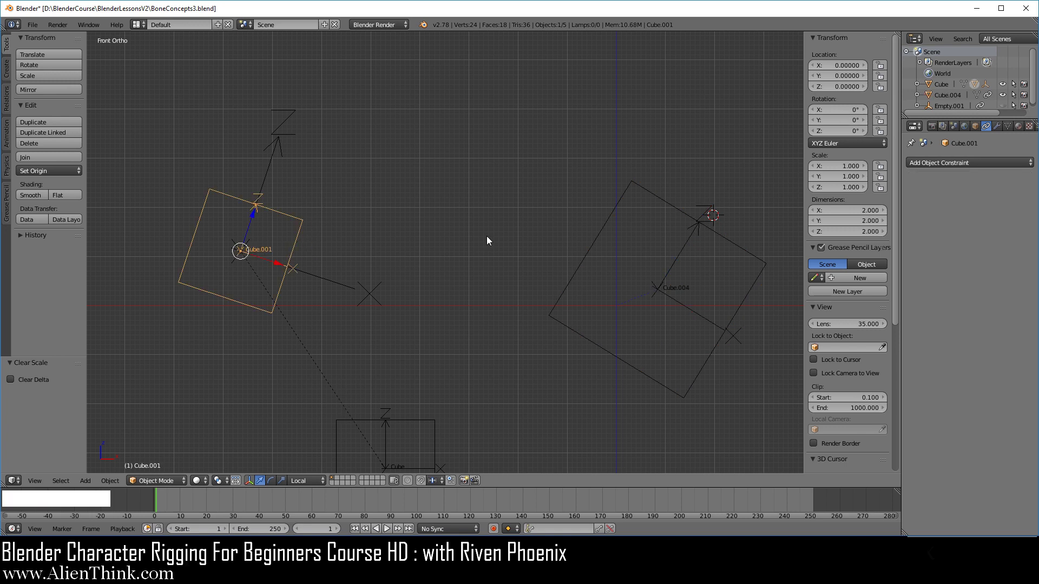
pyautogui.moveTo(839, 65); pyautogui.dragTo(872, 86)
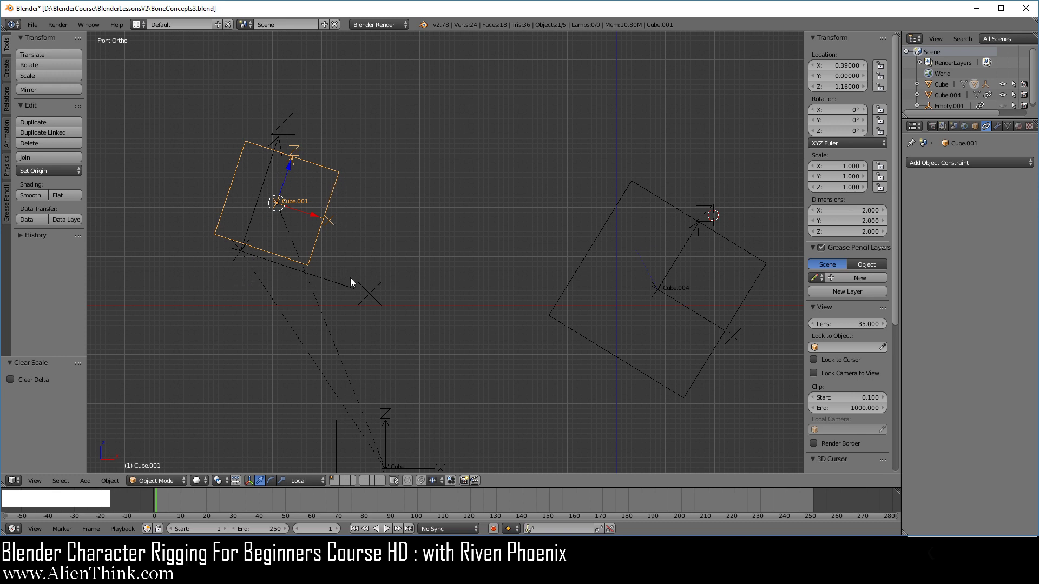
pyautogui.rightClick(606, 223)
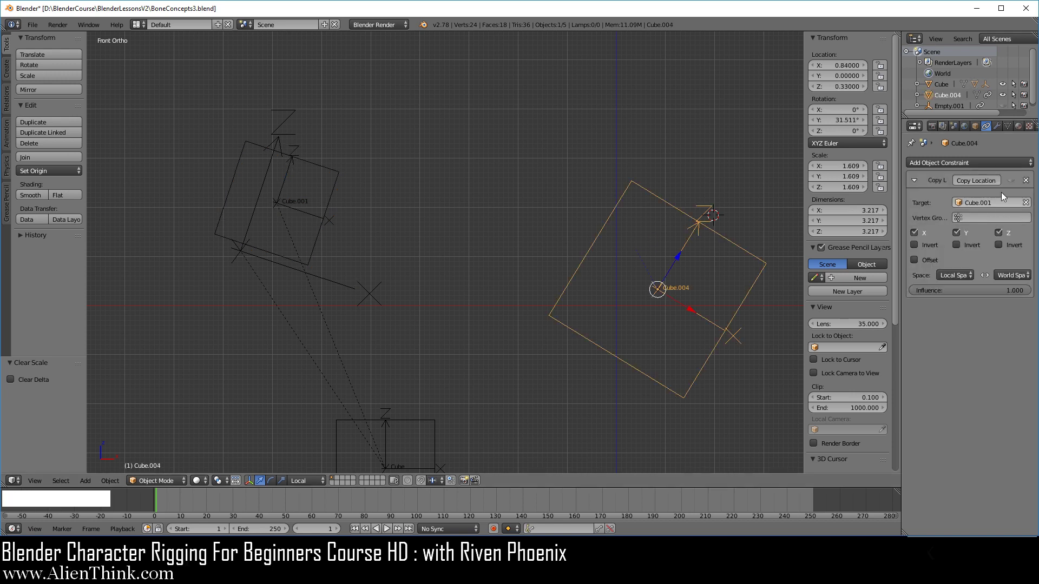
pyautogui.click(1011, 181)
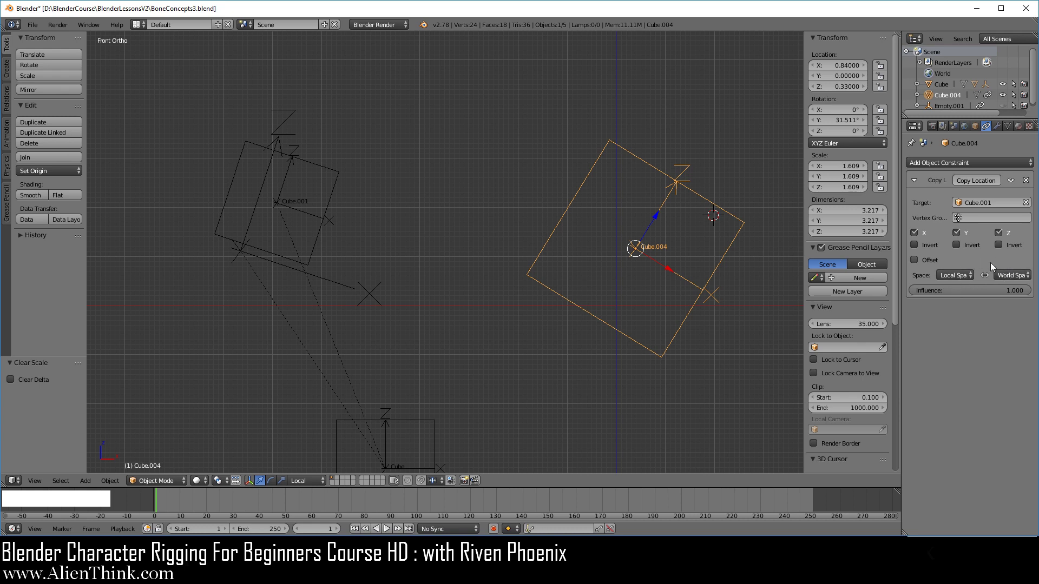
# Set the target space of Cube.004's Copy Location constraint to World Space.
pyautogui.click(960, 277)
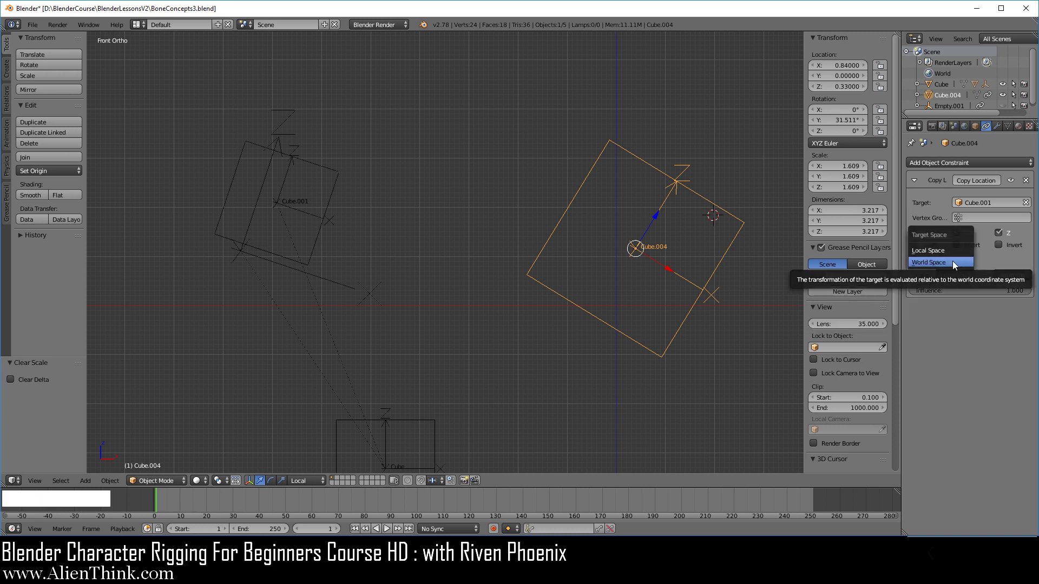
pyautogui.click(952, 261)
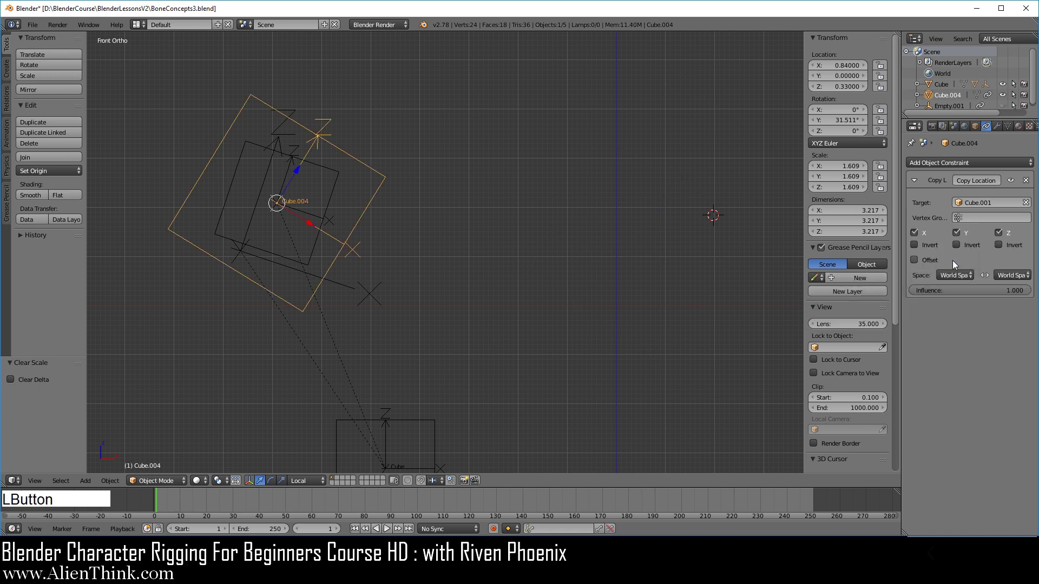
pyautogui.rightClick(334, 187)
pyautogui.rightClick(378, 190)
# Set the owner space of Cube.004's Copy Location constraint to Local Space.
pyautogui.click(1008, 276)
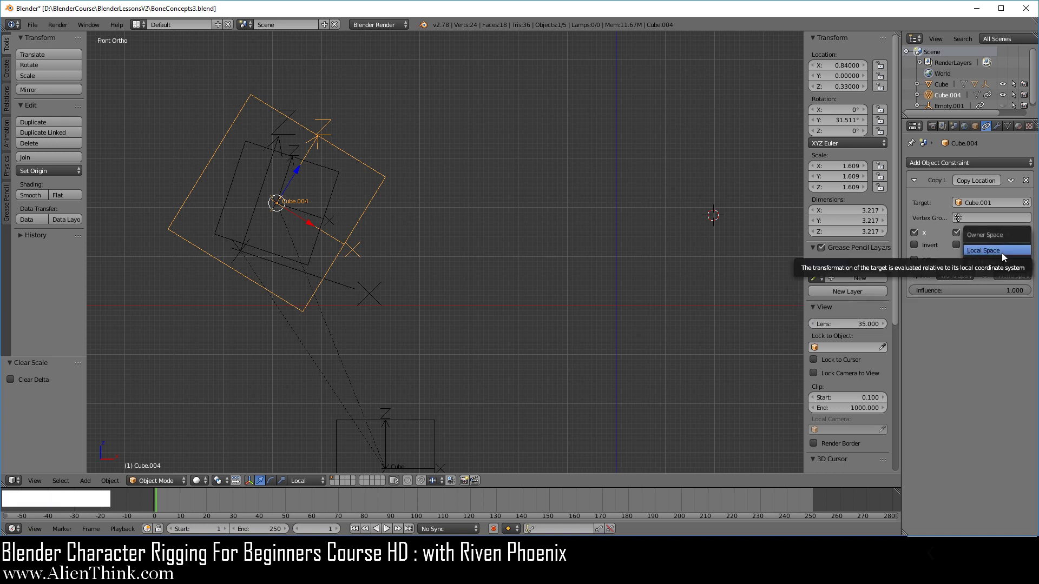
pyautogui.click(1002, 252)
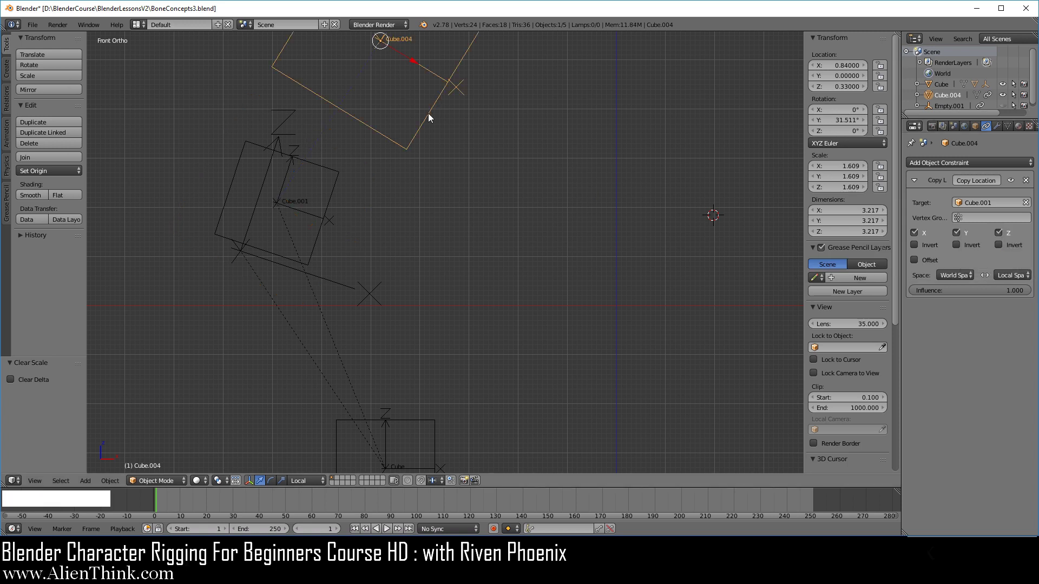
pyautogui.scroll(-1, 426, 190)
pyautogui.keyDown('shift'); pyautogui.moveTo(434, 206); pyautogui.dragTo(489, 248, button='middle'); pyautogui.keyUp('shift')
pyautogui.scroll(1, 419, 250)
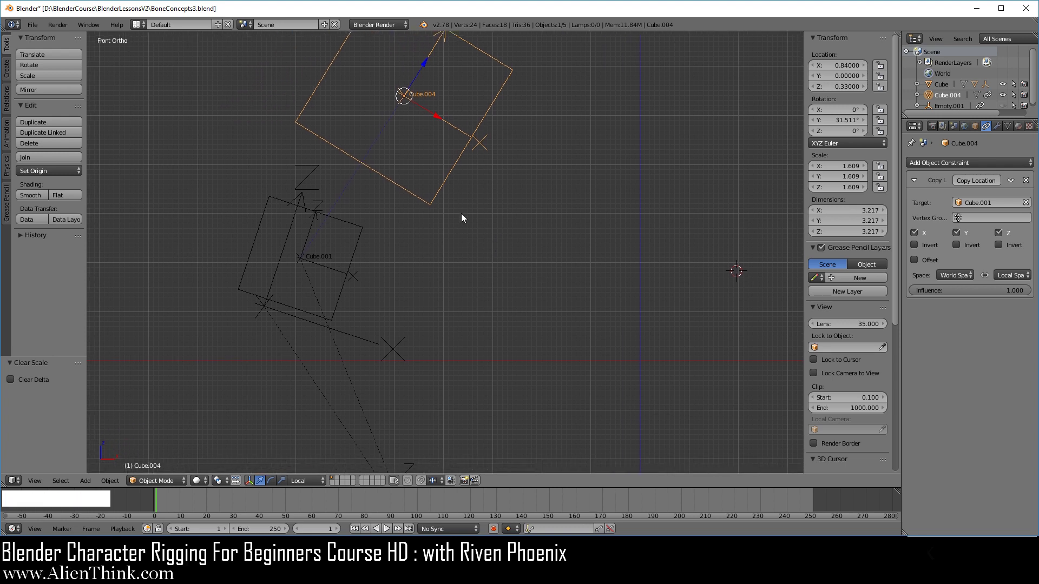
# Set Cube.001's location to X 0.84 and Z 0.95, and reselect Cube.004.
pyautogui.click(962, 274)
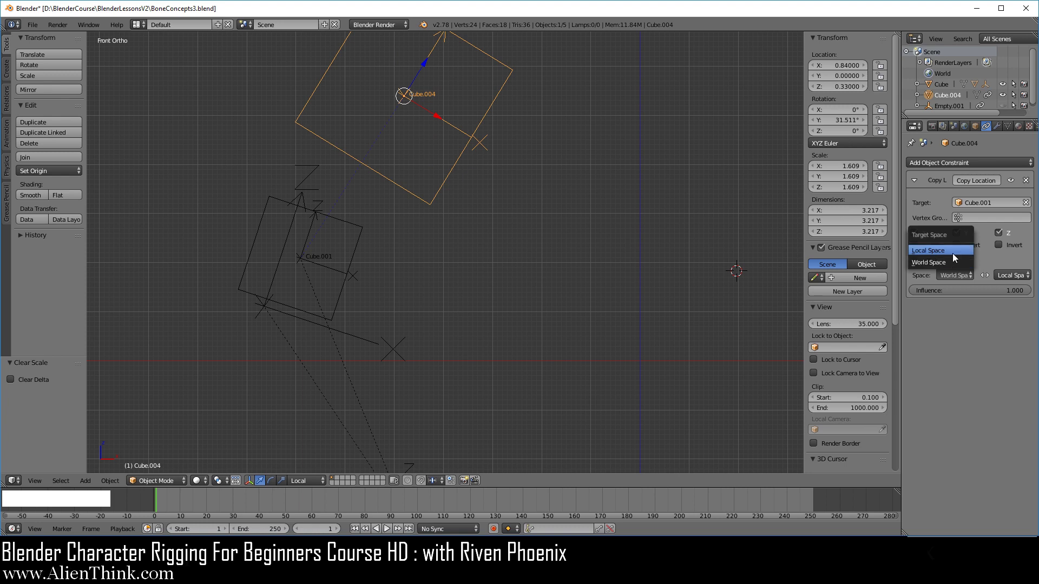
pyautogui.rightClick(356, 258)
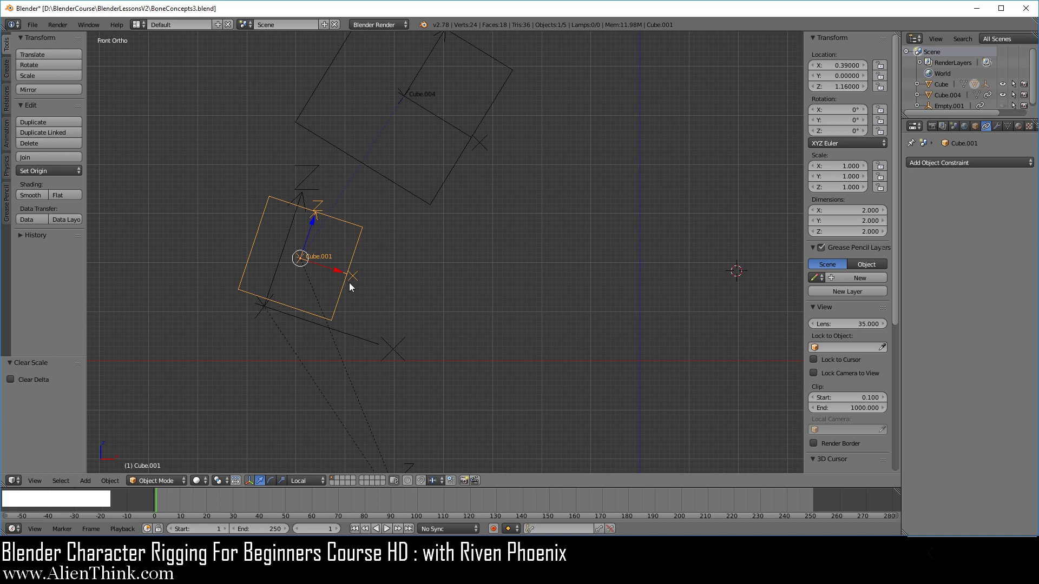
pyautogui.moveTo(838, 66); pyautogui.dragTo(818, 88)
pyautogui.rightClick(495, 128)
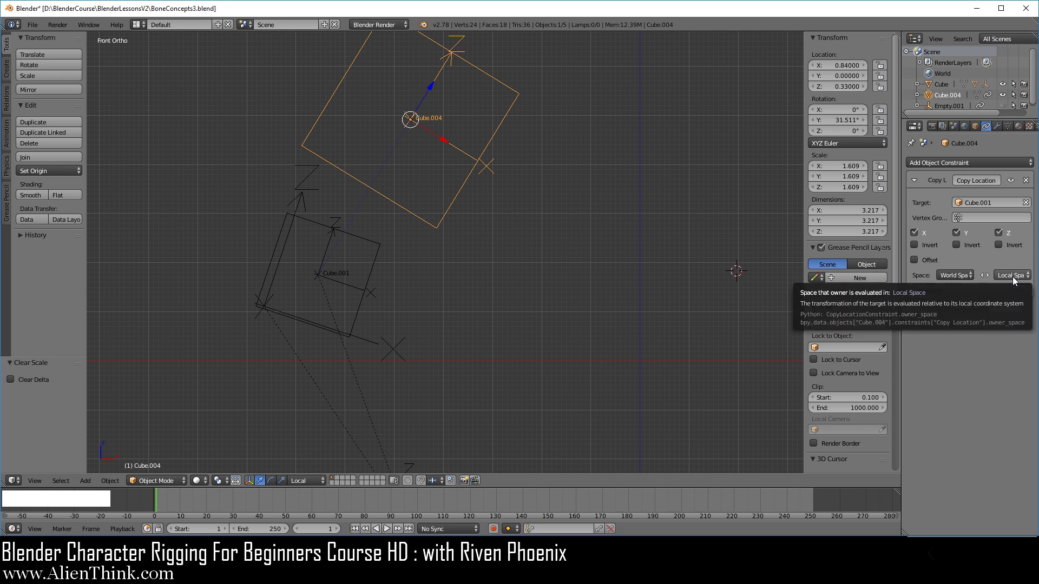
# Reset the 3D cursor to the world origin.
pyautogui.keyDown('shift'); pyautogui.moveTo(554, 241); pyautogui.dragTo(471, 251, button='middle'); pyautogui.keyUp('shift')
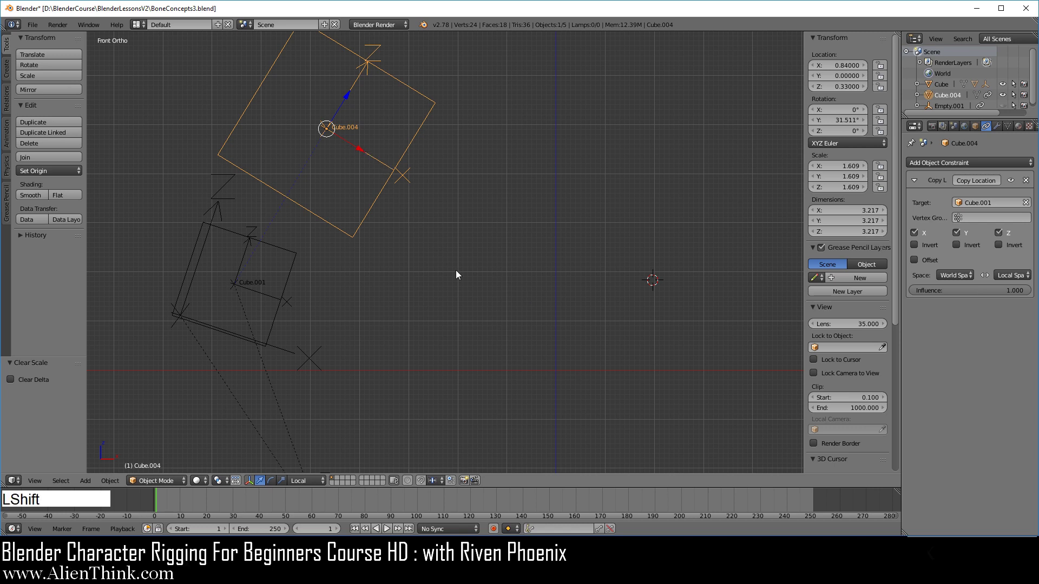
pyautogui.moveTo(455, 271)
pyautogui.keyDown('shift'); pyautogui.mouseDown(button='middle')
pyautogui.moveTo(492, 252)
pyautogui.moveTo(467, 275)
pyautogui.mouseUp(button='middle'); pyautogui.keyUp('shift')
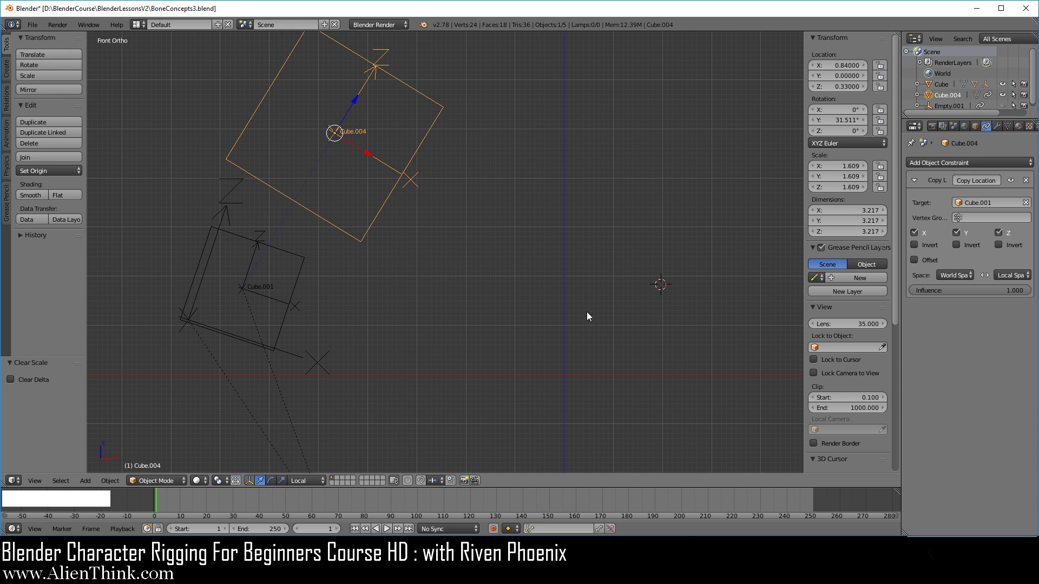
pyautogui.hotkey('shift', 'c')
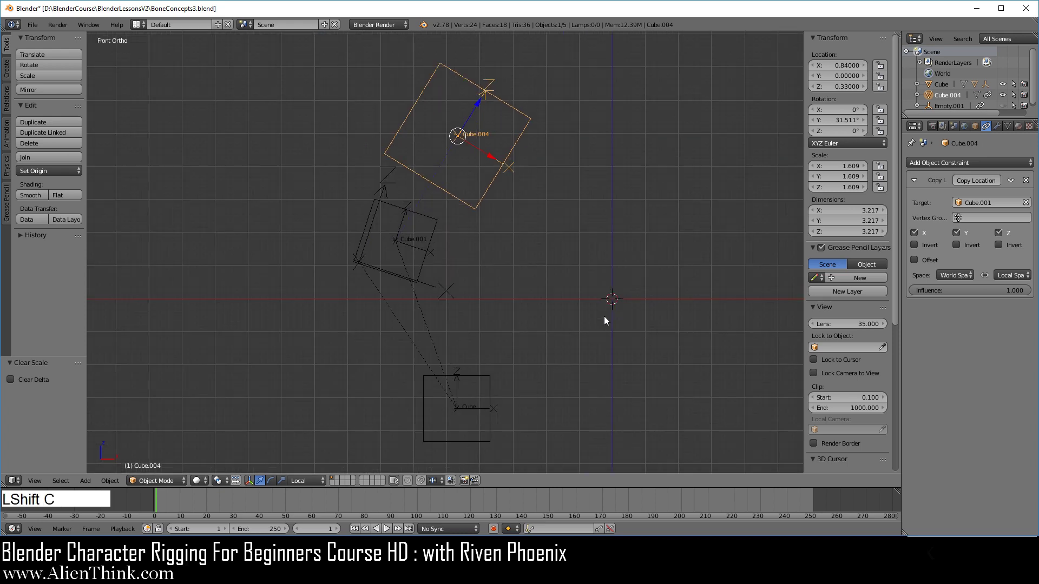
# Add an Arrows empty at the world origin and scale it up to about 4.86.
pyautogui.scroll(3, 604, 316)
pyautogui.keyDown('shift'); pyautogui.moveTo(616, 290); pyautogui.dragTo(496, 283, button='middle'); pyautogui.keyUp('shift')
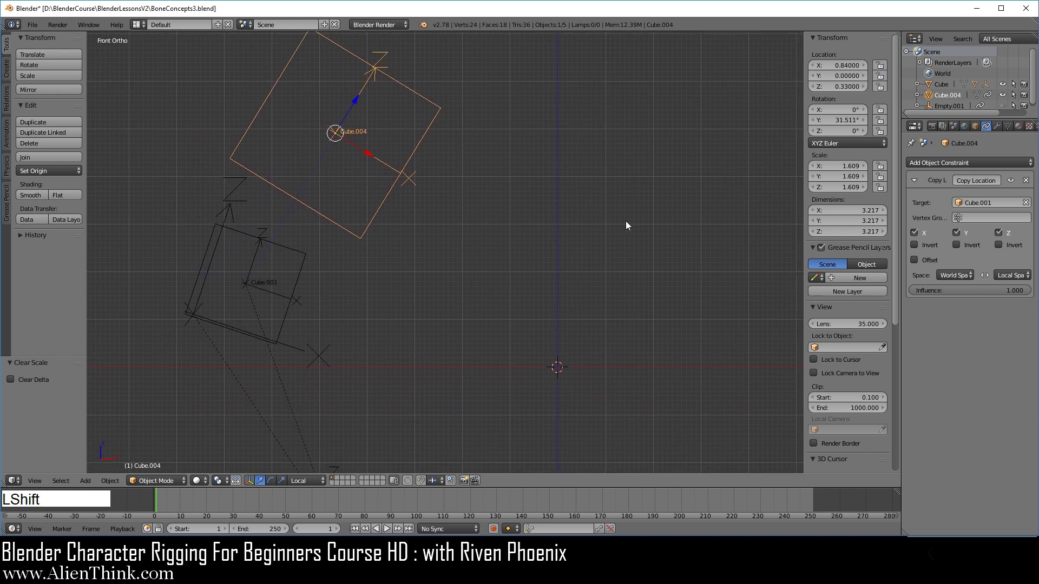
pyautogui.hotkey('shift', 'a')
pyautogui.moveTo(627, 223)
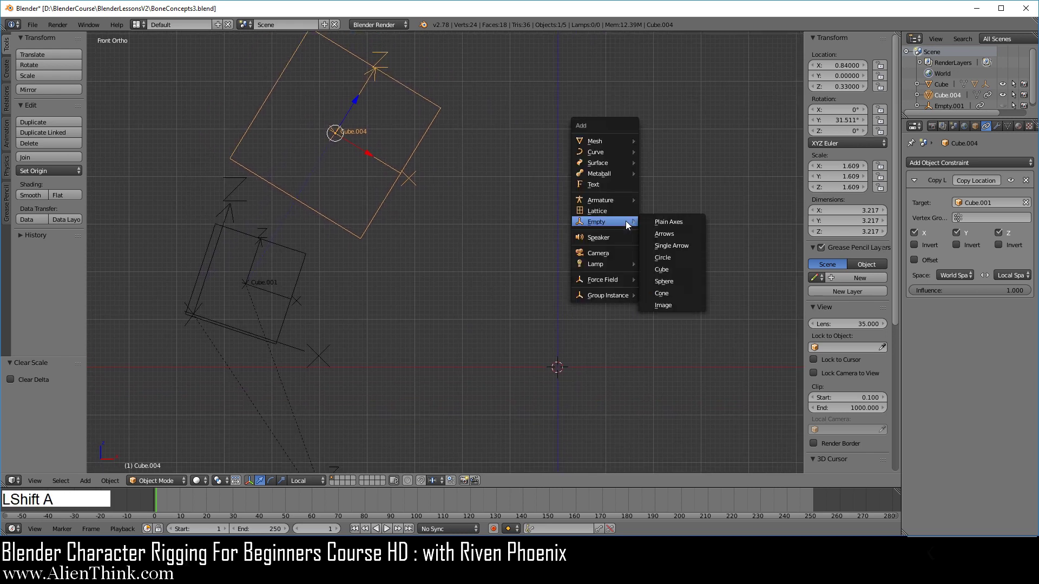
pyautogui.click(675, 233)
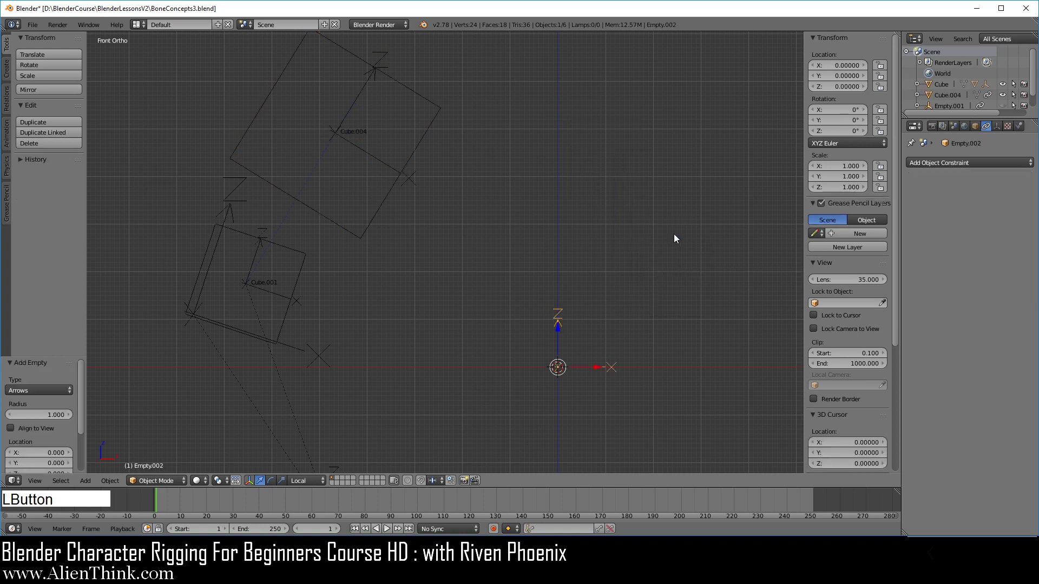
pyautogui.press('s')
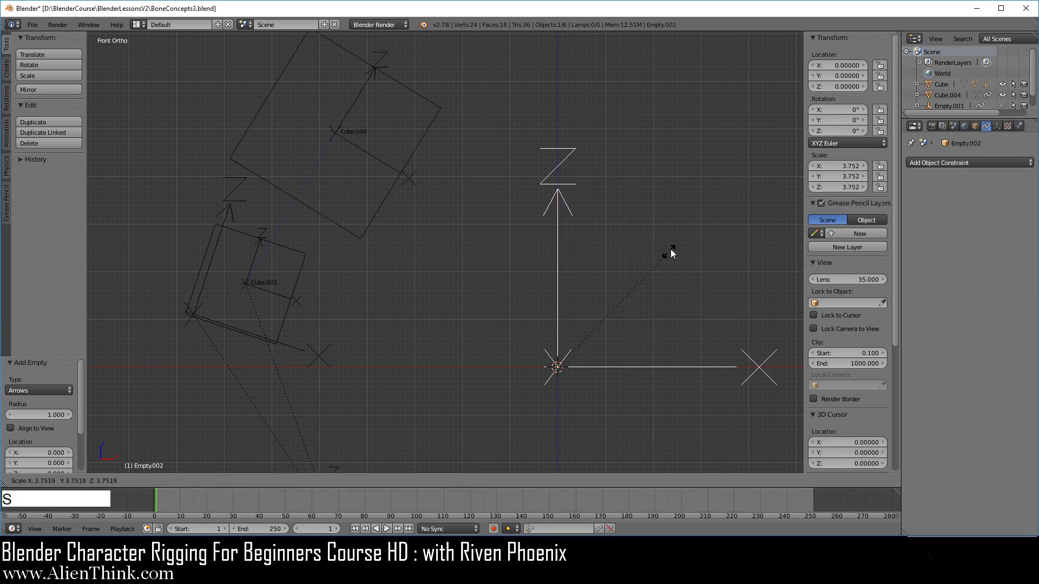
pyautogui.click(691, 207)
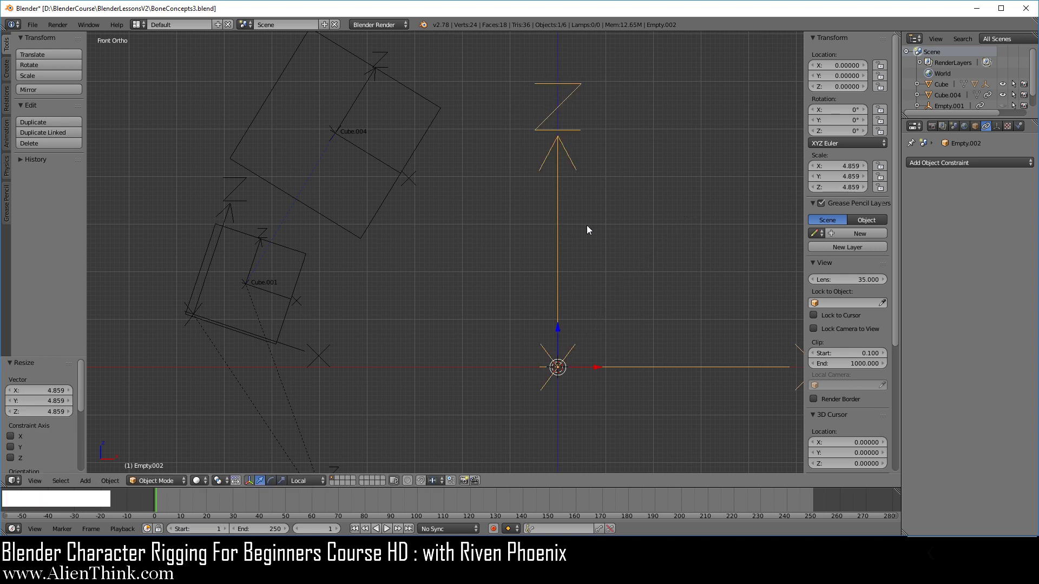
# Add a Copy Rotation constraint to the new arrows empty with Cube.004 as its target.
pyautogui.click(930, 163)
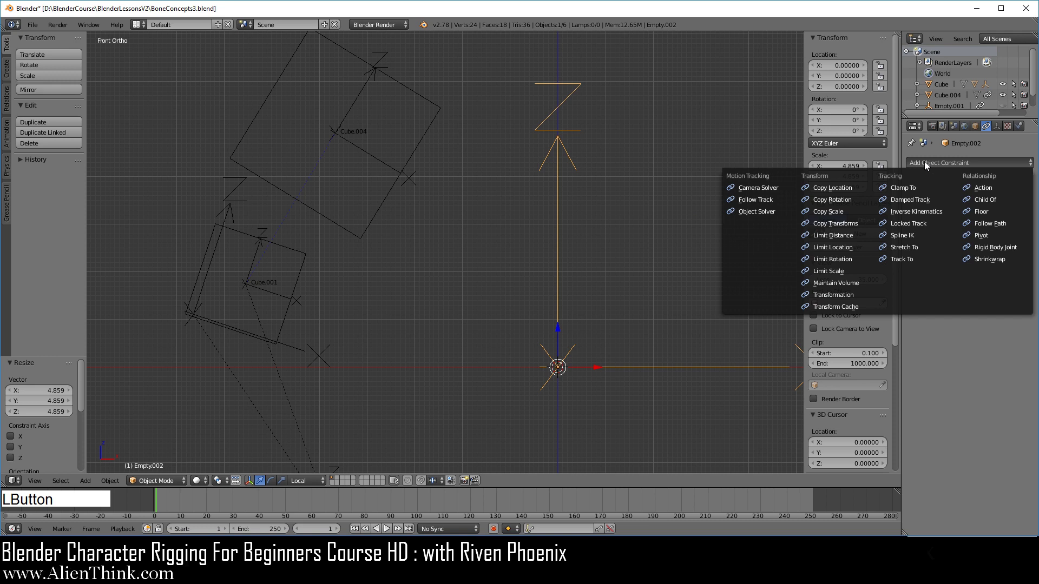
pyautogui.click(866, 200)
pyautogui.click(1026, 202)
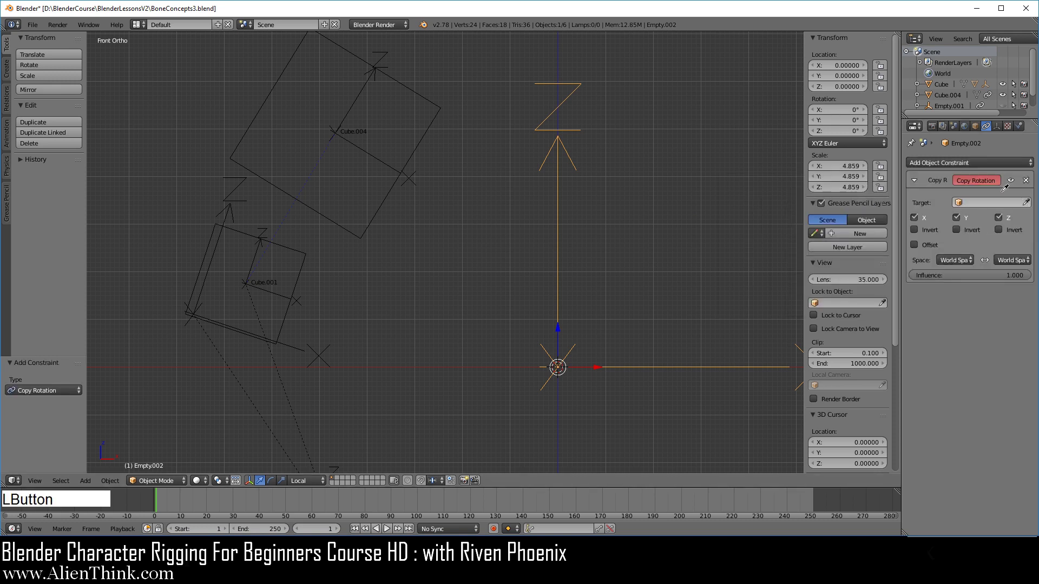
pyautogui.click(427, 133)
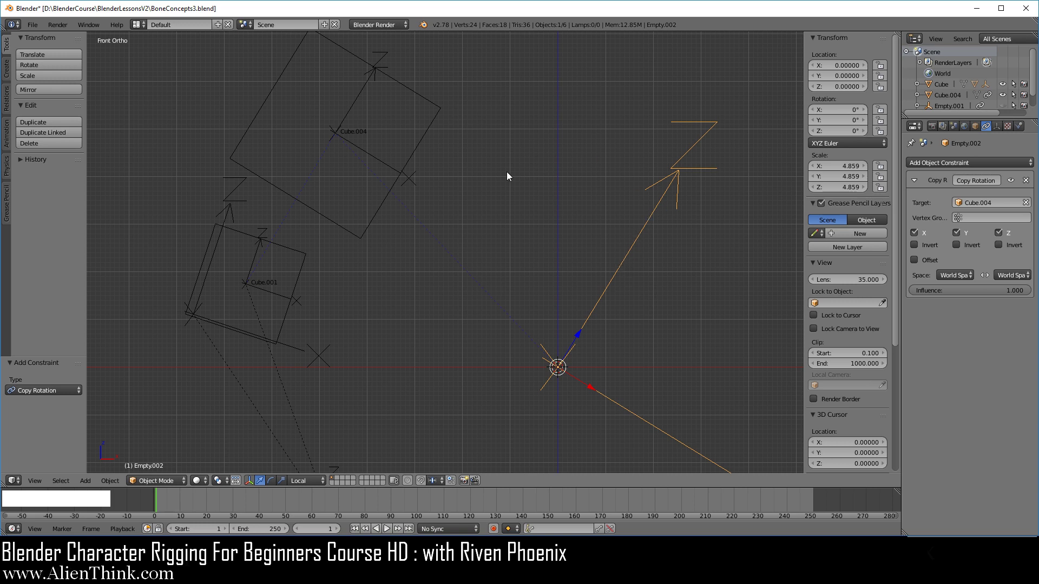
# Clear the rotation of Cube.004.
pyautogui.keyDown('shift'); pyautogui.moveTo(522, 232); pyautogui.dragTo(572, 193, button='middle'); pyautogui.keyUp('shift')
pyautogui.rightClick(463, 118)
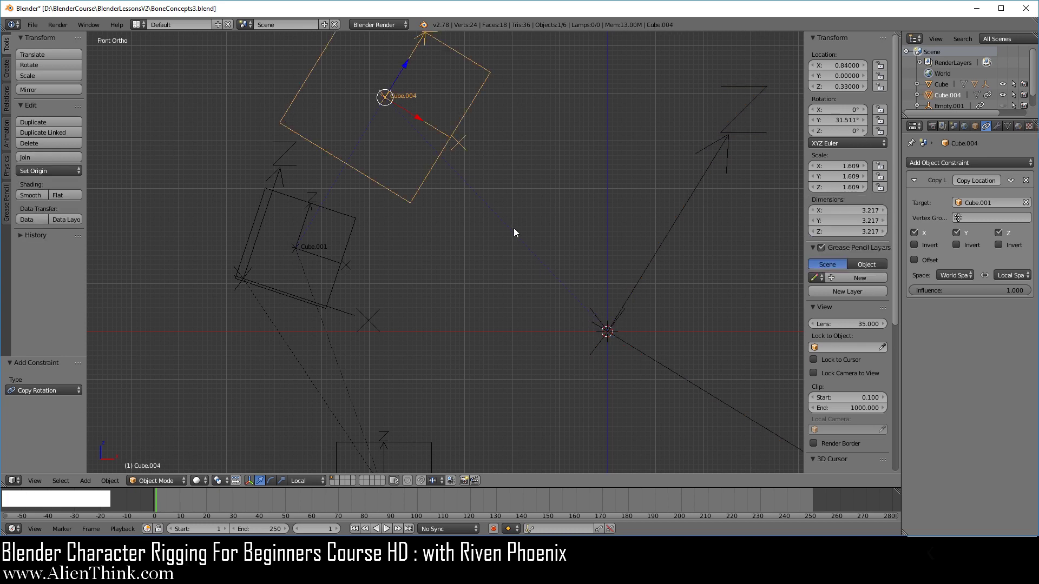
pyautogui.hotkey('alt', 'r')
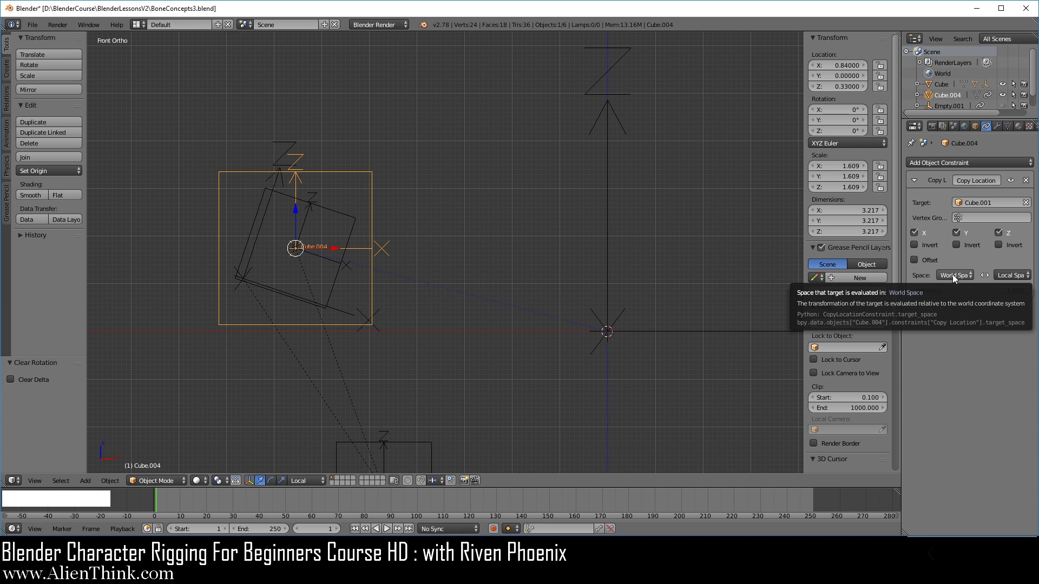
# Select Cube.001 and enable Continuous Drawing for the Grease Pencil.
pyautogui.rightClick(355, 227)
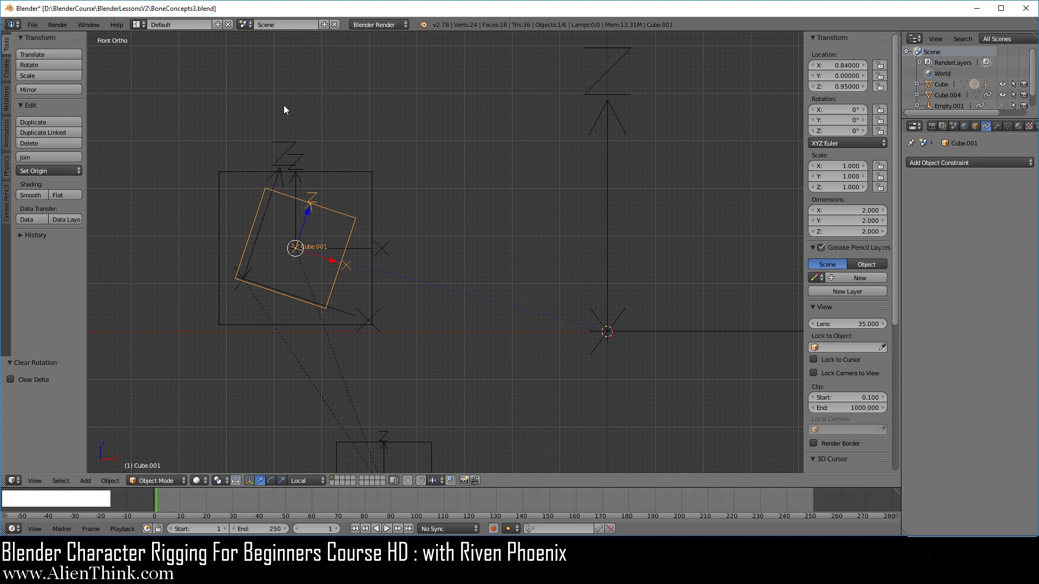
pyautogui.click(6, 201)
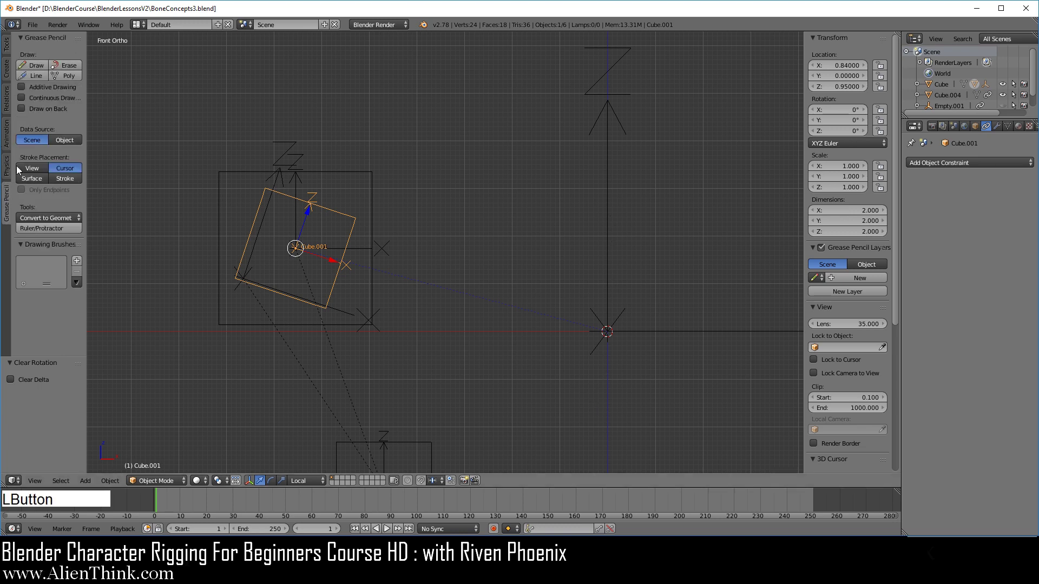
pyautogui.click(38, 96)
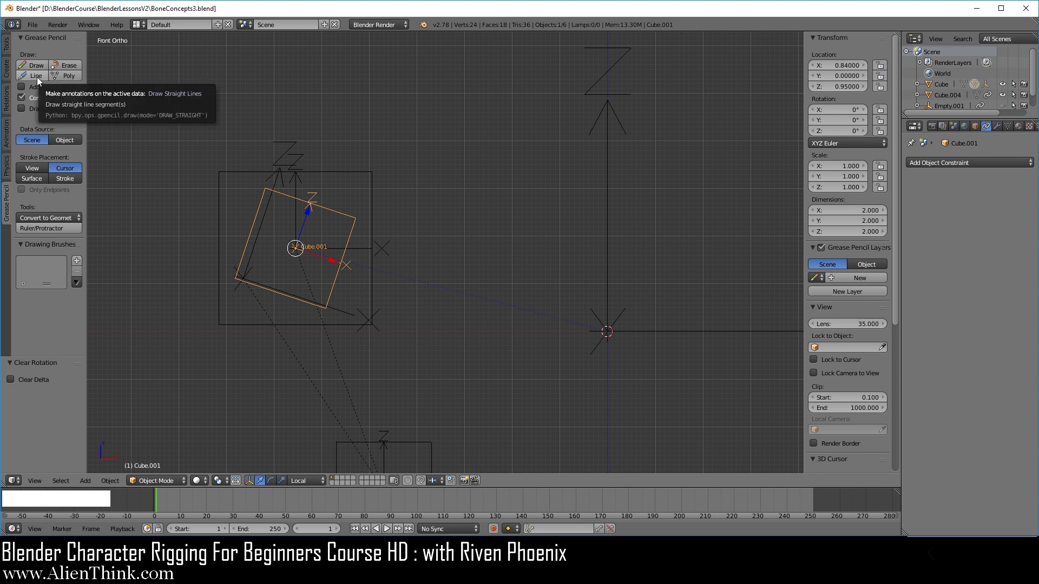
# Draw straight Grease Pencil lines from the origin along the world X axis to below Cube.001, and from Cube.001's center down to that line.
pyautogui.click(37, 77)
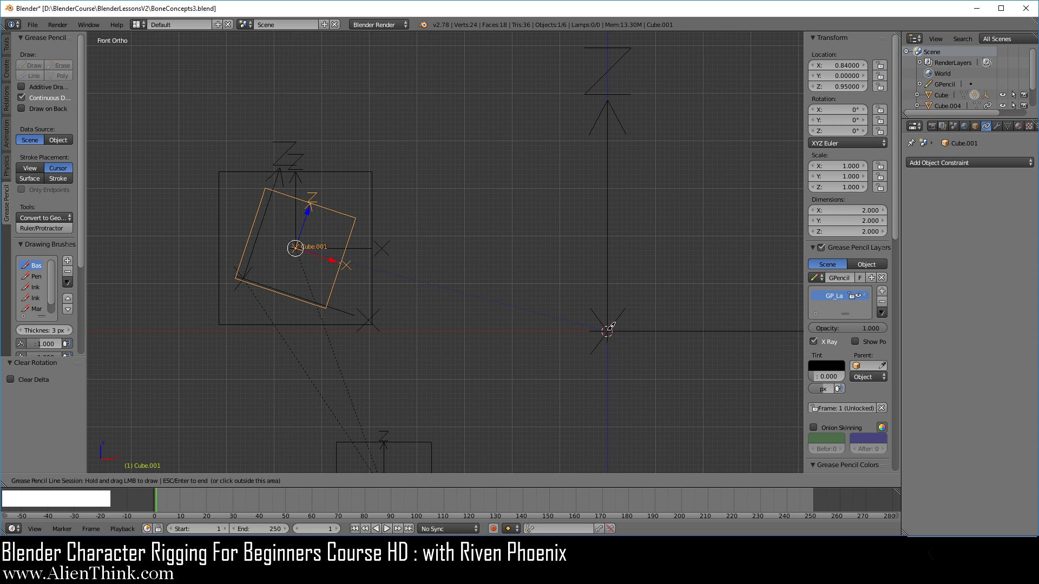
pyautogui.moveTo(608, 328); pyautogui.dragTo(282, 328)
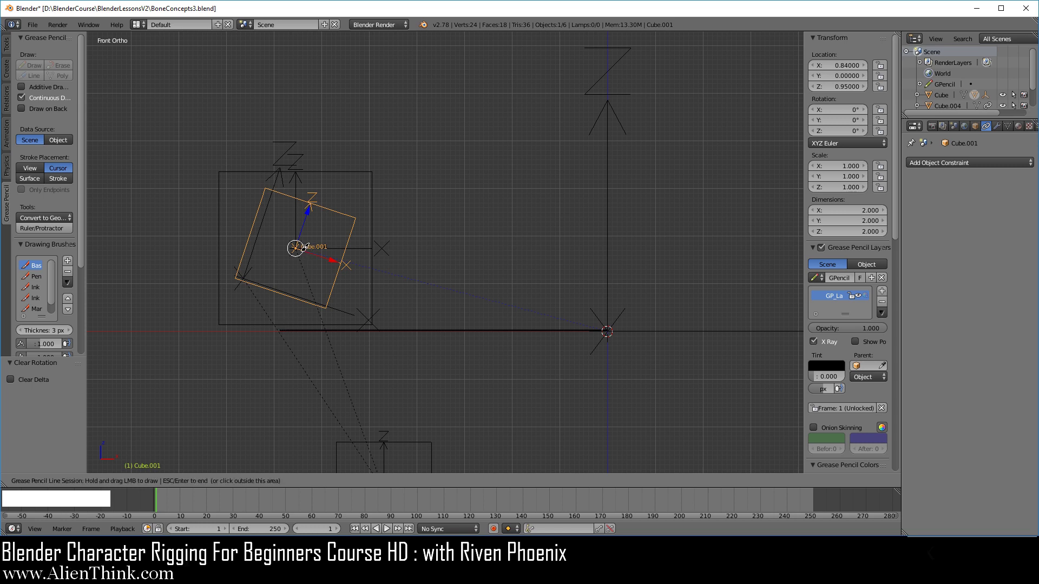
pyautogui.click(296, 247)
pyautogui.moveTo(297, 246); pyautogui.dragTo(298, 330)
pyautogui.press('Escape')
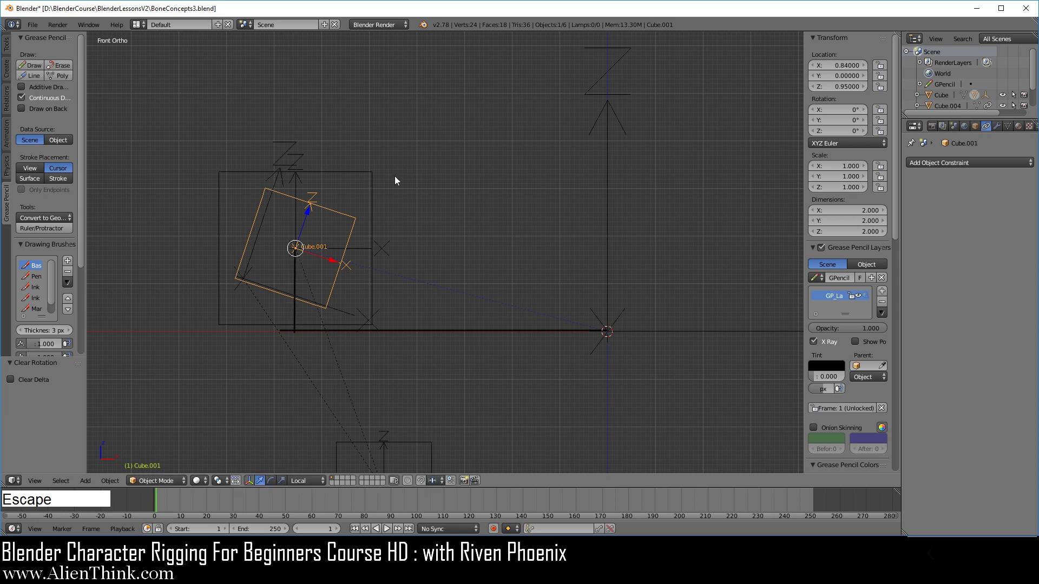
# Rotate Cube.004 about 40° around its Y axis.
pyautogui.rightClick(374, 199)
pyautogui.scroll(-2, 496, 249)
pyautogui.keyDown('shift'); pyautogui.moveTo(496, 249); pyautogui.dragTo(422, 254, button='middle'); pyautogui.keyUp('shift')
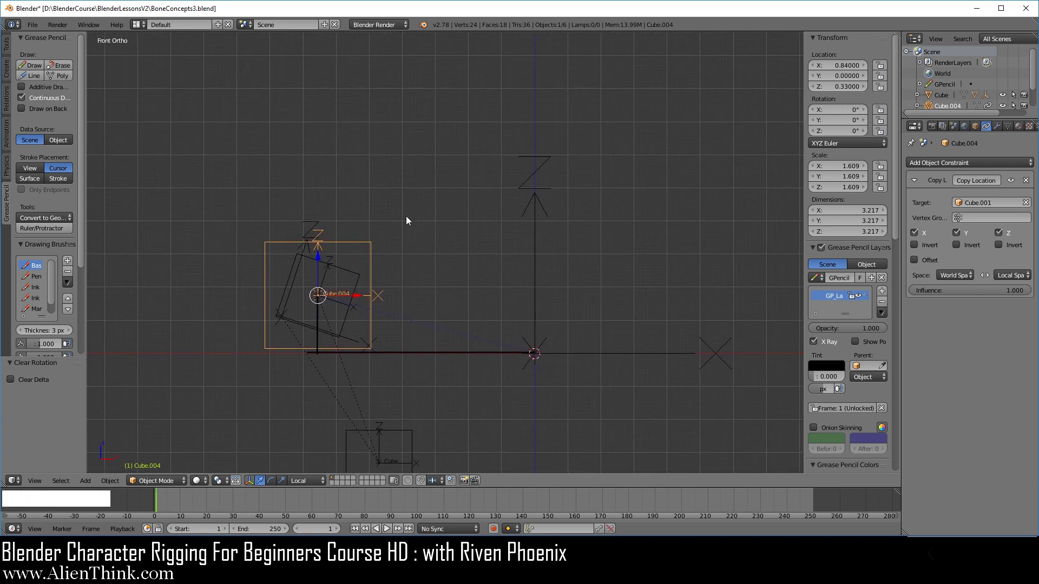
pyautogui.press('r')
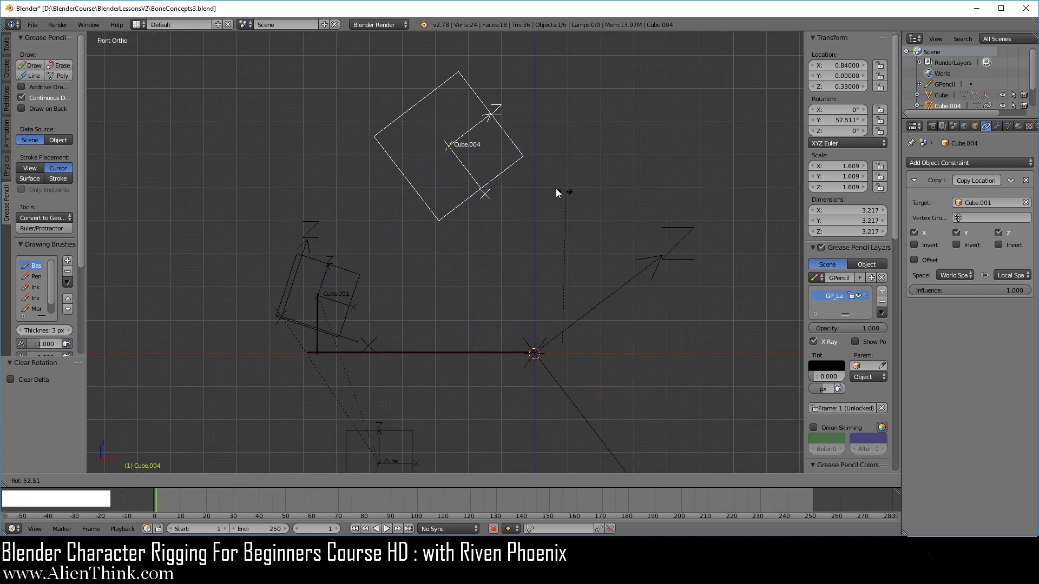
pyautogui.click(529, 181)
# Draw straight Grease Pencil lines along the empty's tilted X axis through the origin, and from Cube.004's center perpendicular to that line.
pyautogui.moveTo(505, 248)
pyautogui.keyDown('shift'); pyautogui.mouseDown(button='middle')
pyautogui.moveTo(515, 254)
pyautogui.moveTo(509, 225)
pyautogui.moveTo(488, 242)
pyautogui.mouseUp(button='middle'); pyautogui.keyUp('shift')
pyautogui.scroll(1, 507, 226)
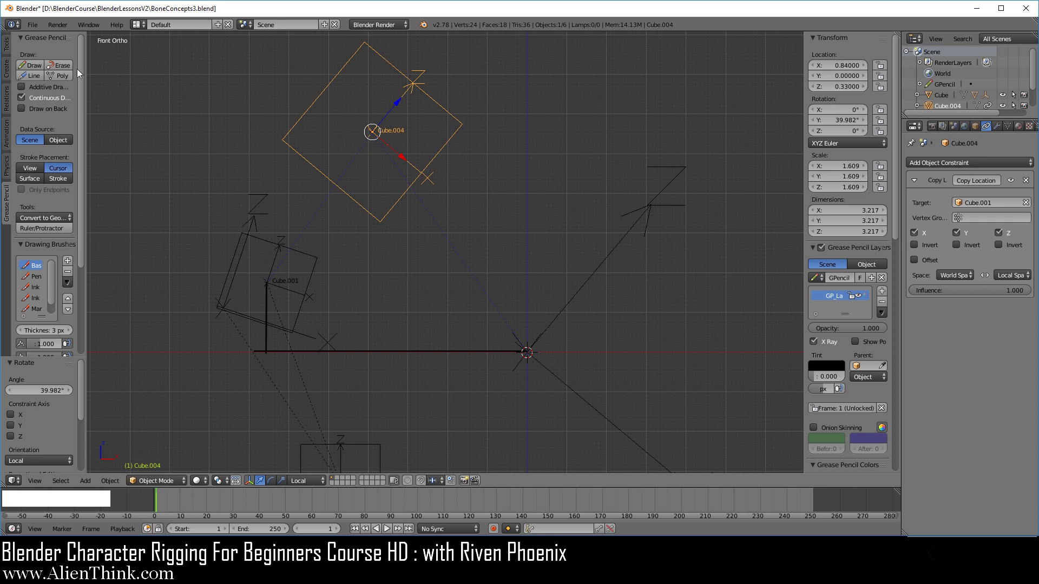
pyautogui.click(34, 76)
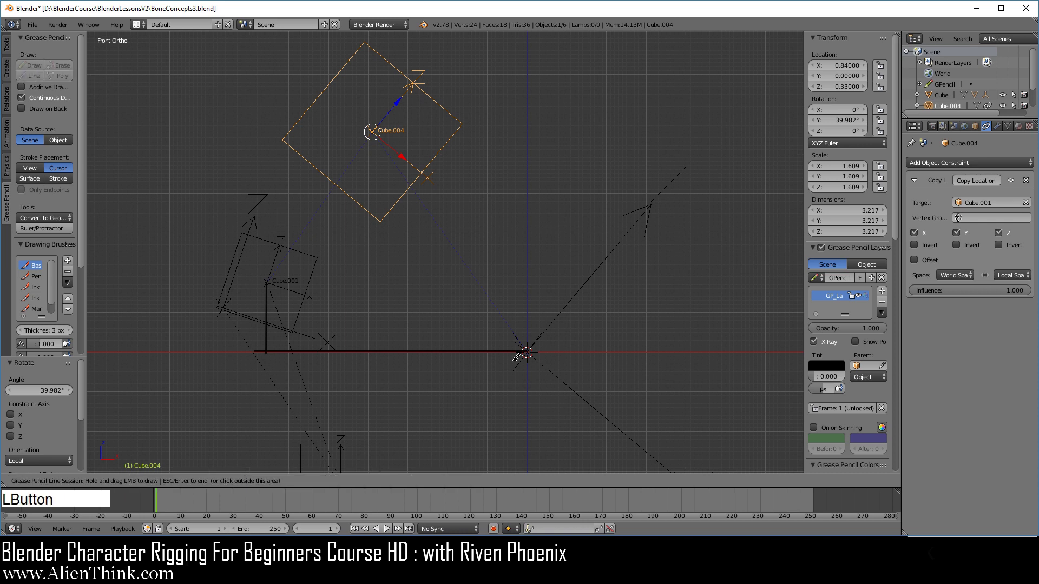
pyautogui.moveTo(611, 416)
pyautogui.mouseDown()
pyautogui.moveTo(414, 265)
pyautogui.moveTo(265, 127)
pyautogui.mouseUp()
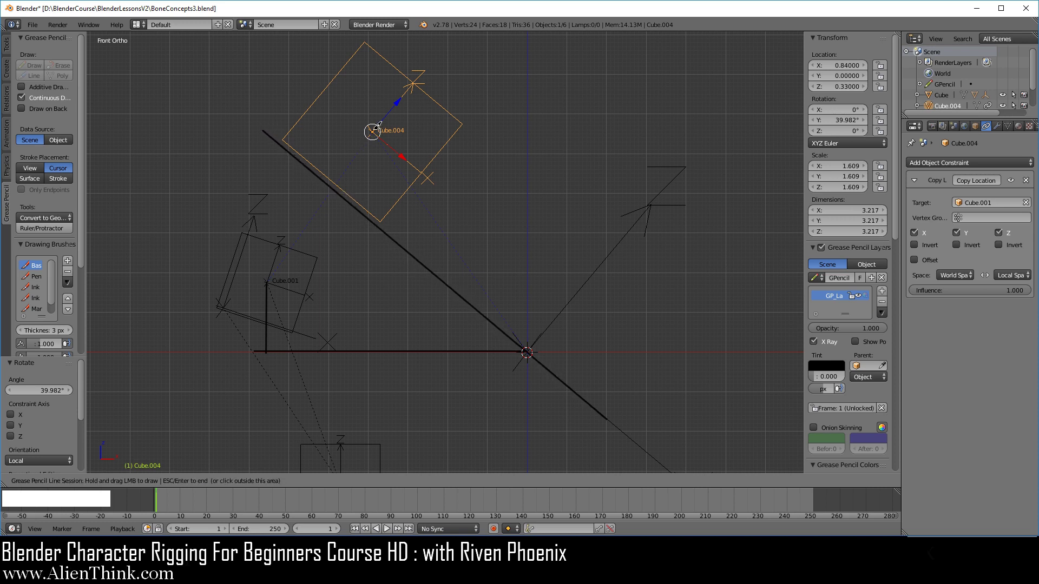
pyautogui.moveTo(372, 131); pyautogui.dragTo(334, 185)
pyautogui.press('Escape')
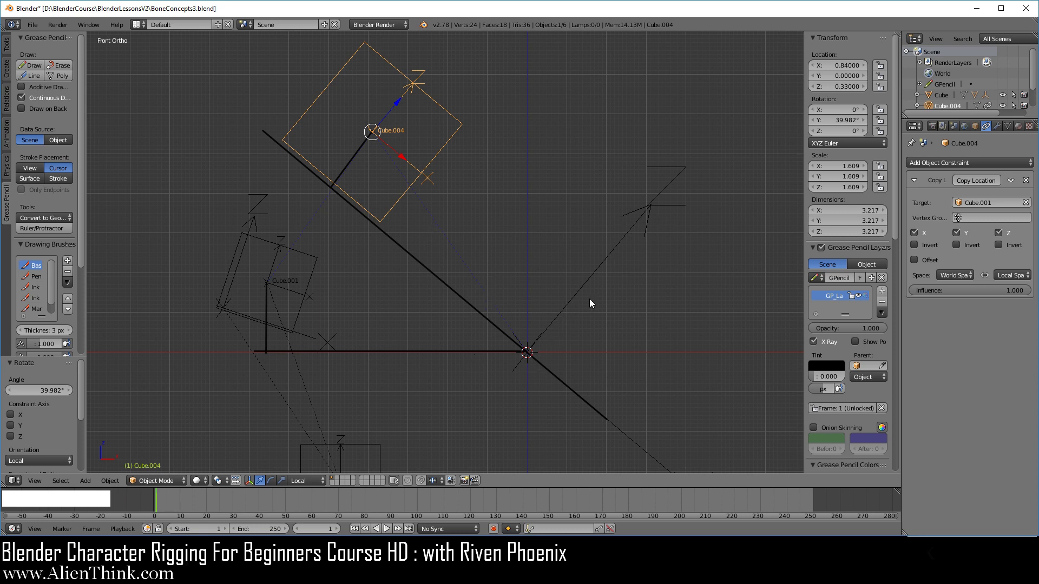
# Try rotating Cube.004 further to compare its movement with the drawn guide lines.
pyautogui.rightClick(447, 146)
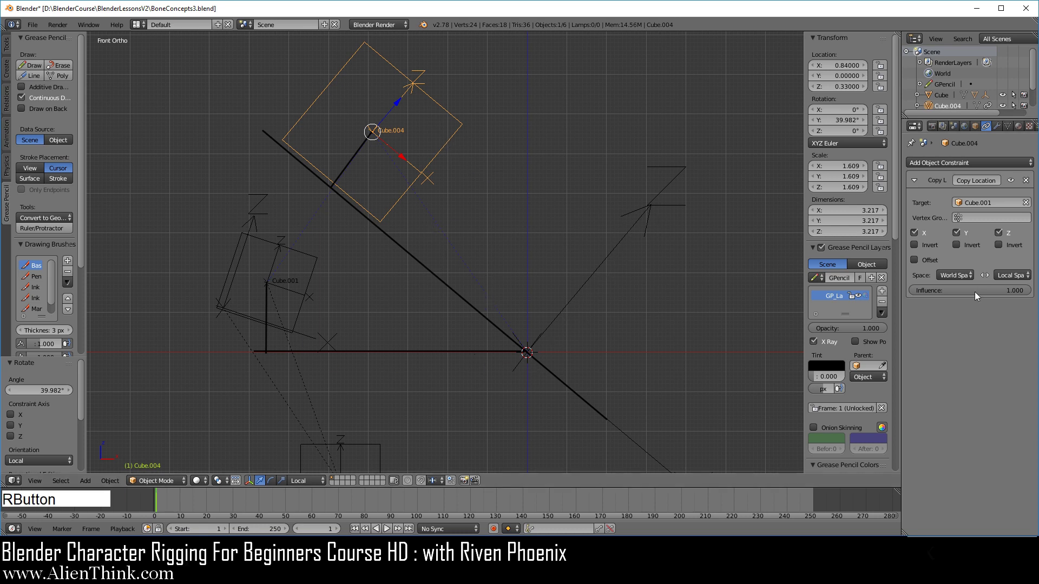
pyautogui.rightClick(461, 154)
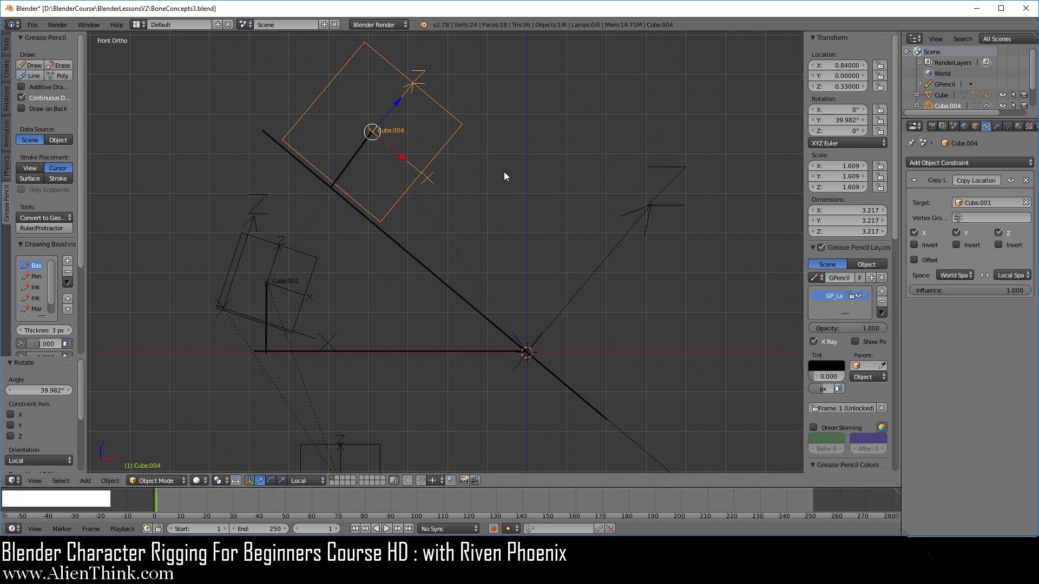
pyautogui.press('r')
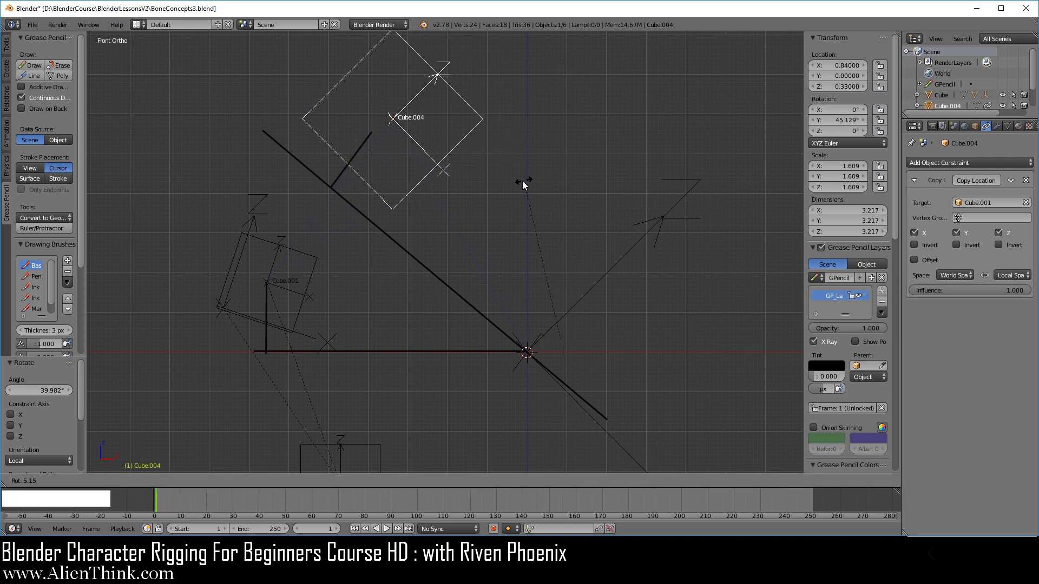
pyautogui.rightClick(531, 179)
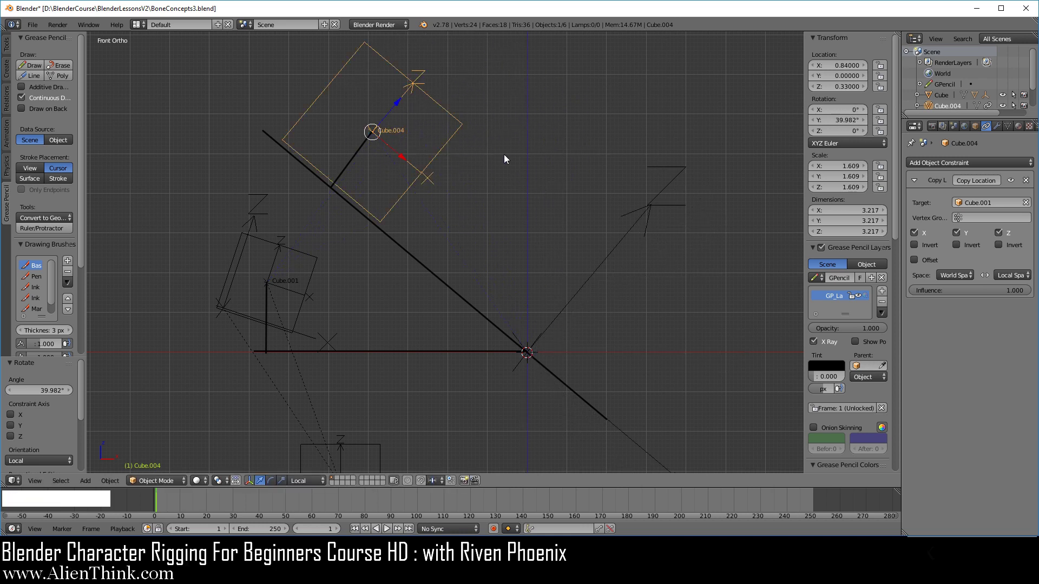
pyautogui.press('r')
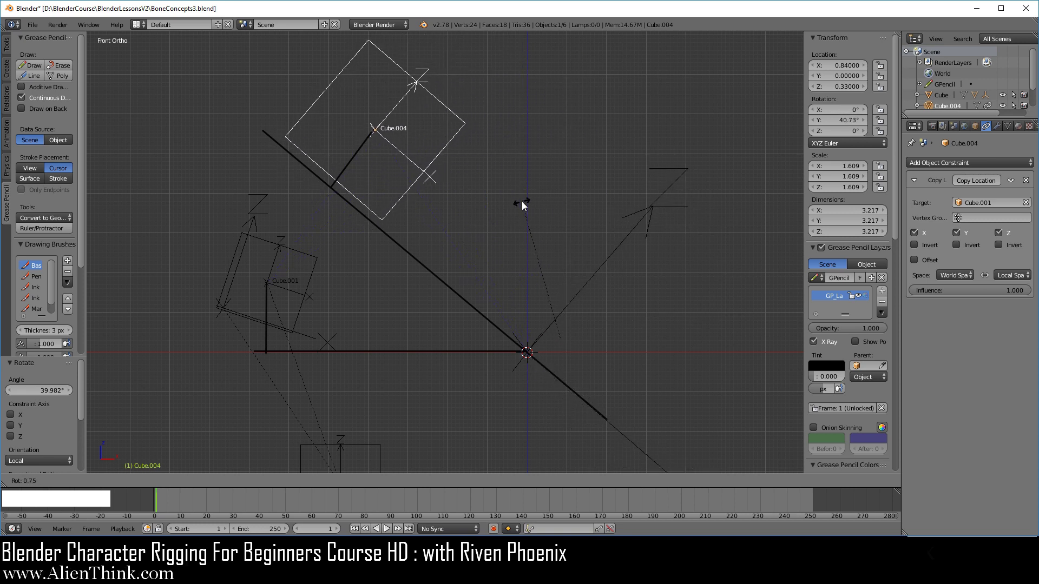
pyautogui.rightClick(522, 205)
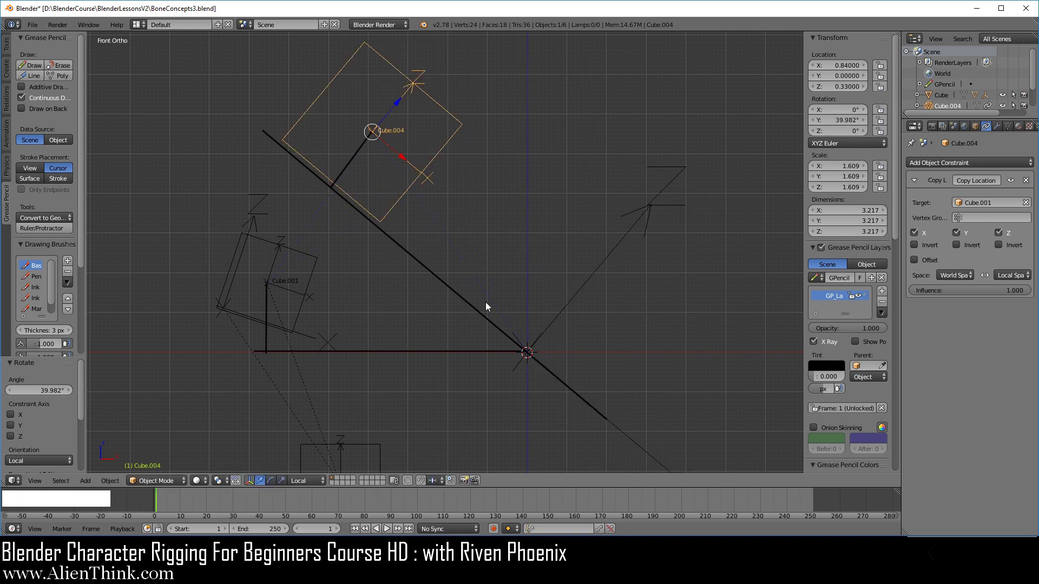
# Unlink the Grease Pencil data to clear the drawn guide lines from the scene.
pyautogui.click(882, 277)
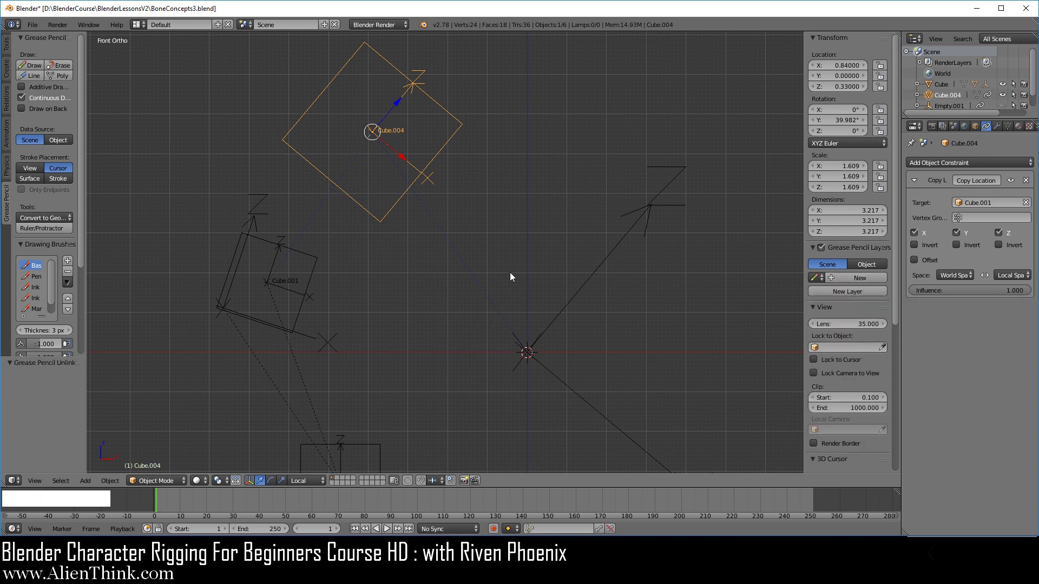
# Unhide the hidden arrows empty at Cube.004's center and select it.
pyautogui.hotkey('alt', 'h')
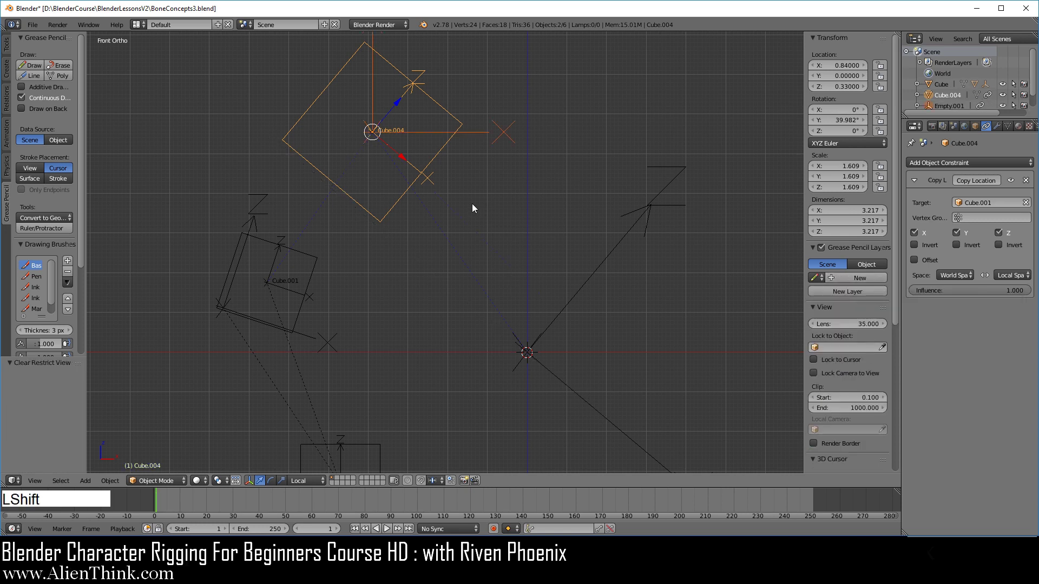
pyautogui.keyDown('shift'); pyautogui.moveTo(472, 208); pyautogui.dragTo(522, 239, button='middle'); pyautogui.keyUp('shift')
pyautogui.rightClick(528, 167)
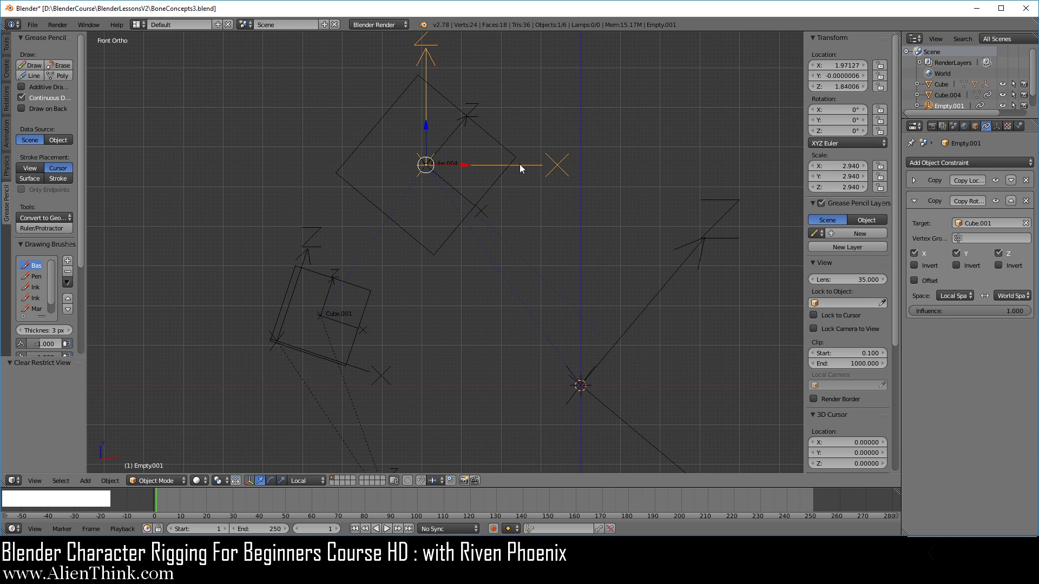
# Rotate Cube.001 about -22.5° around its Y axis and move it about 0.5 units along its local X axis.
pyautogui.rightClick(362, 311)
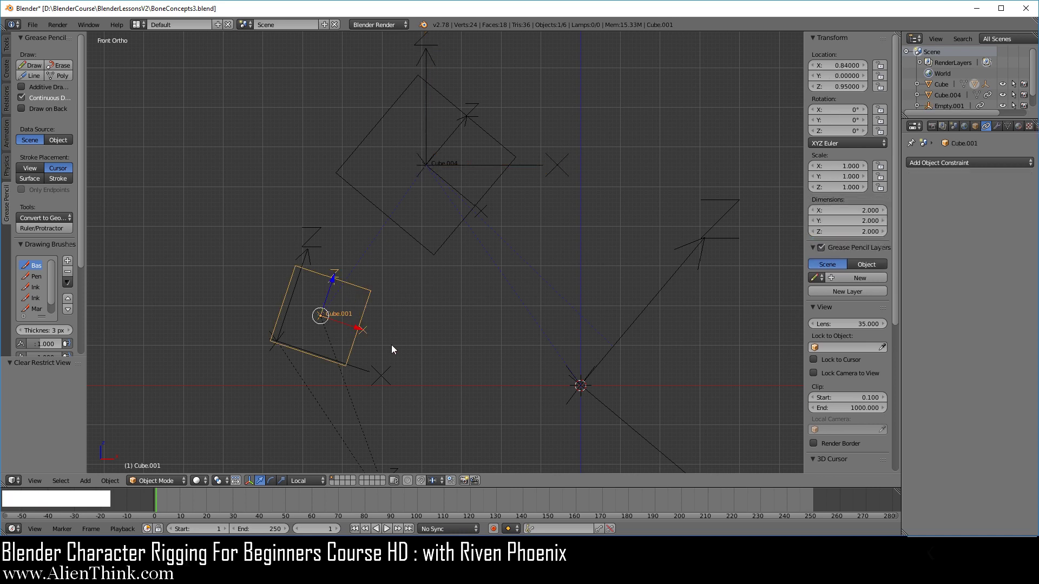
pyautogui.press('r')
pyautogui.click(367, 316)
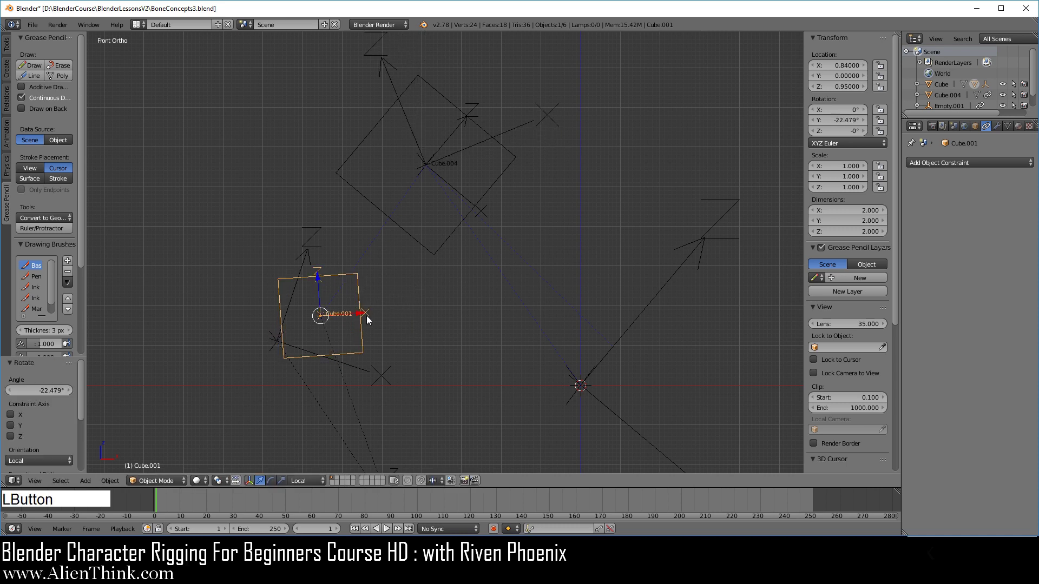
pyautogui.press('g')
pyautogui.press('x')
pyautogui.press('x')
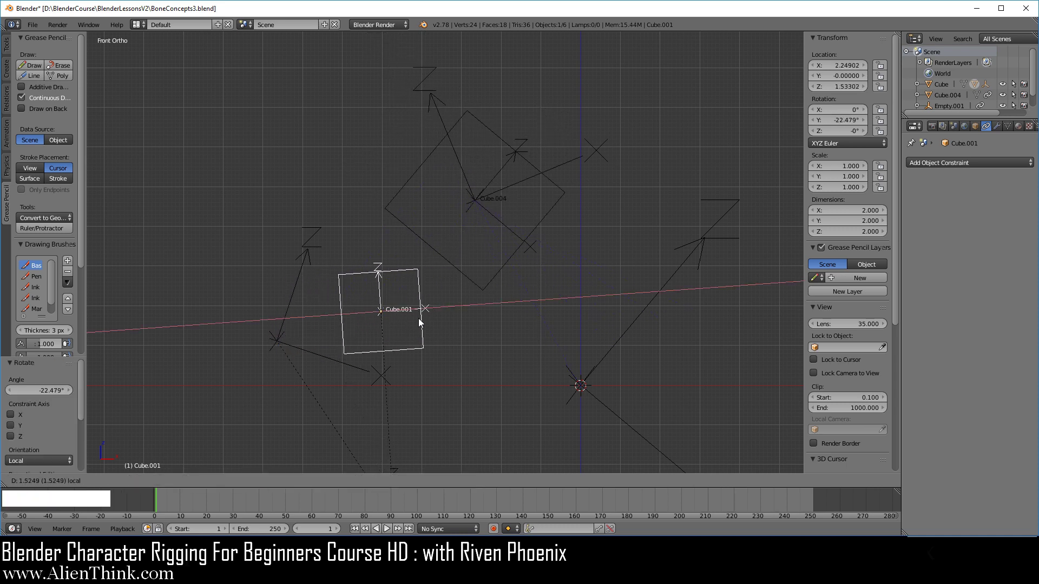
pyautogui.click(377, 326)
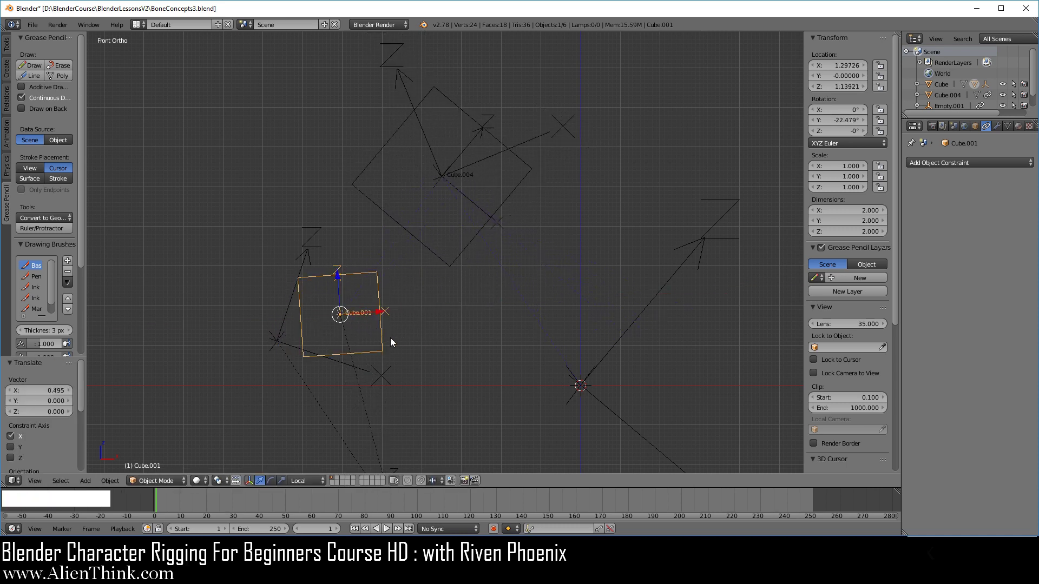
# Delete the Copy Rotation constraint from the arrows empty at Cube.004's center.
pyautogui.rightClick(555, 145)
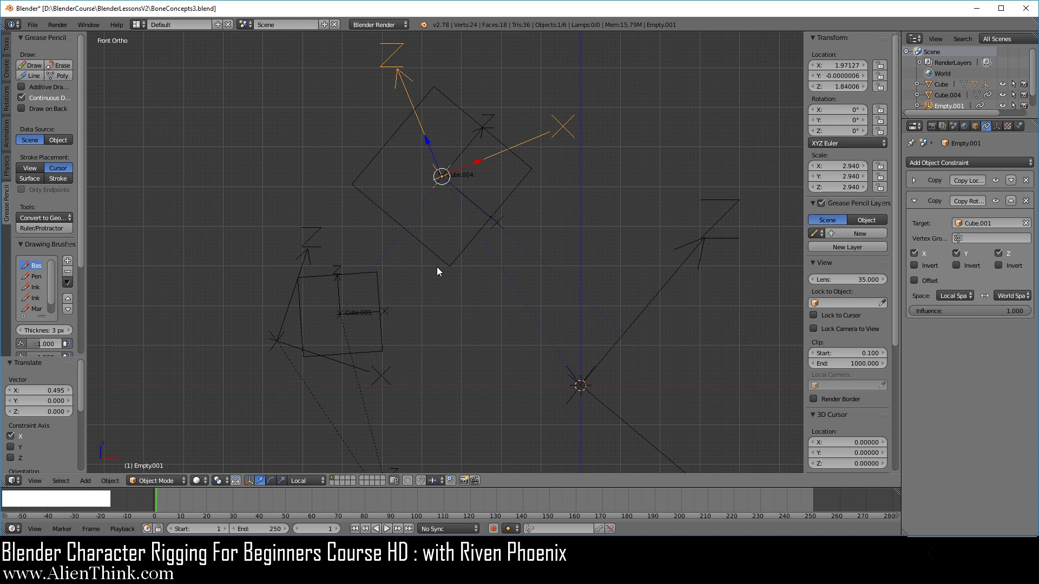
pyautogui.click(1025, 201)
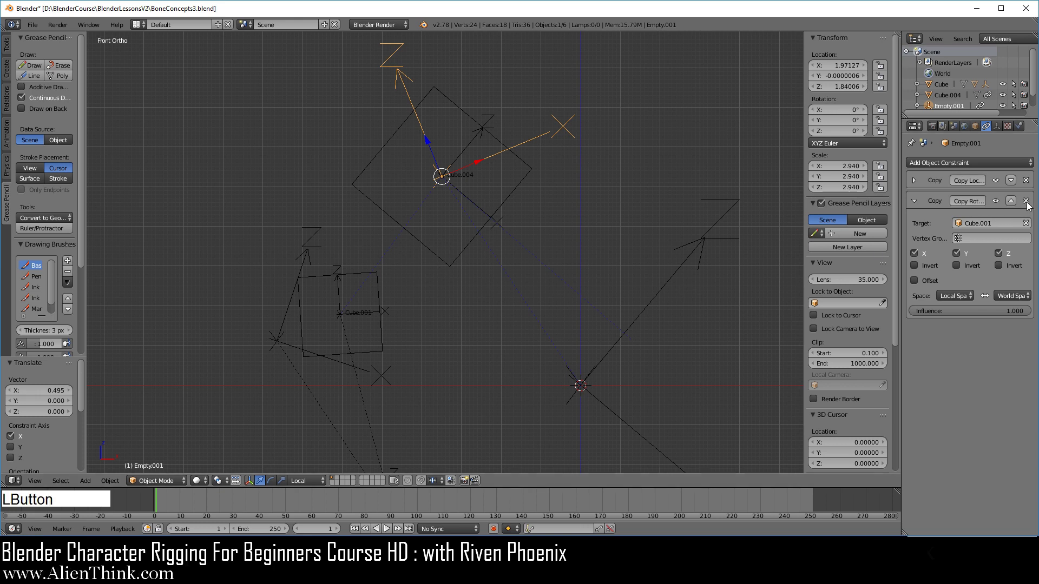
pyautogui.click(1026, 202)
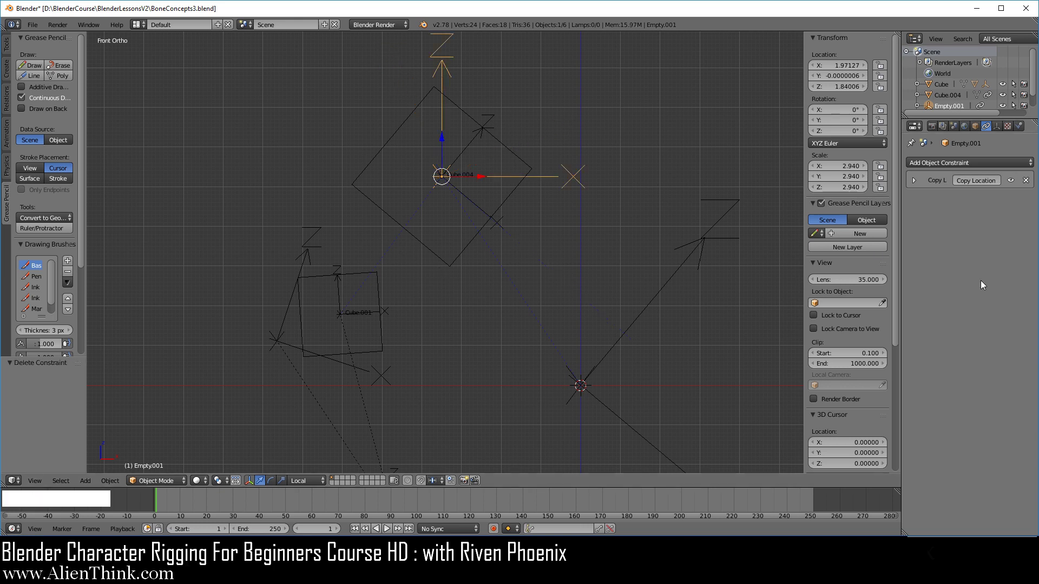
# Add a Copy Rotation constraint to the arrows empty with Cube.004 as its target.
pyautogui.click(967, 162)
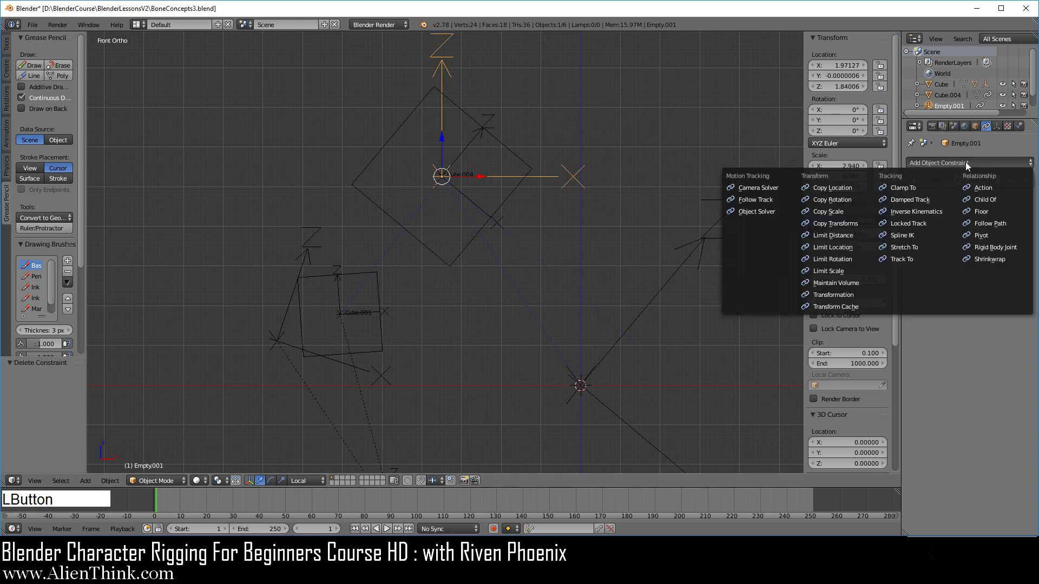
pyautogui.click(856, 199)
pyautogui.click(1026, 223)
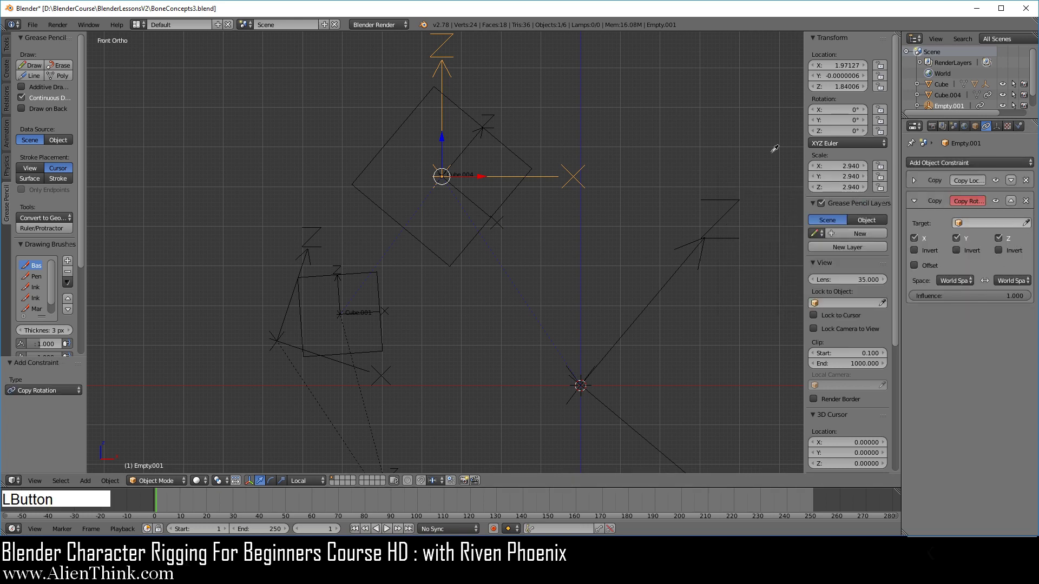
pyautogui.click(514, 145)
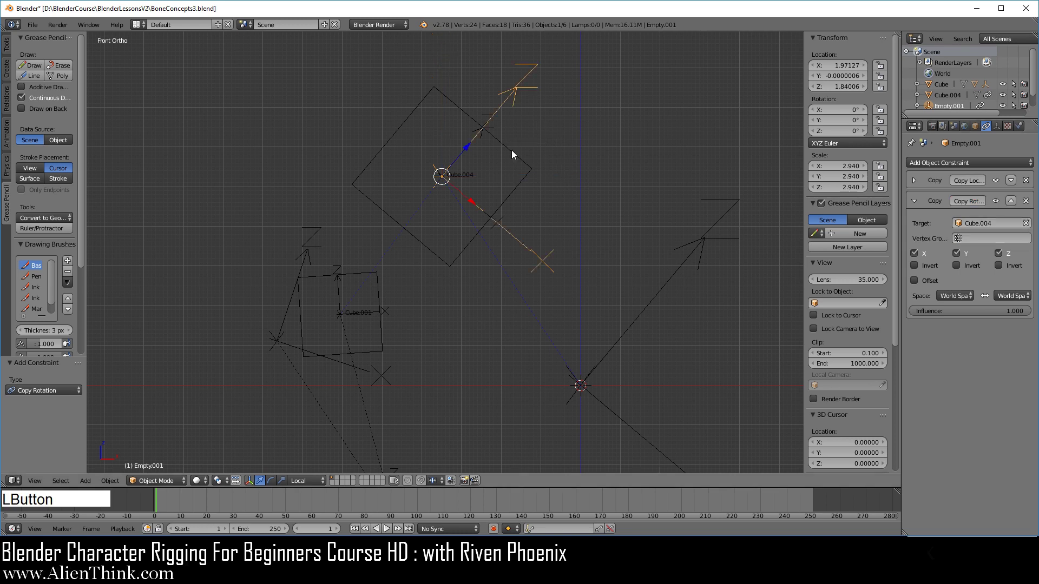
# Add a second Copy Rotation constraint to Empty.001, targeting Cube.001 with Offset enabled.
pyautogui.rightClick(511, 102)
pyautogui.rightClick(532, 249)
pyautogui.rightClick(501, 93)
pyautogui.click(963, 163)
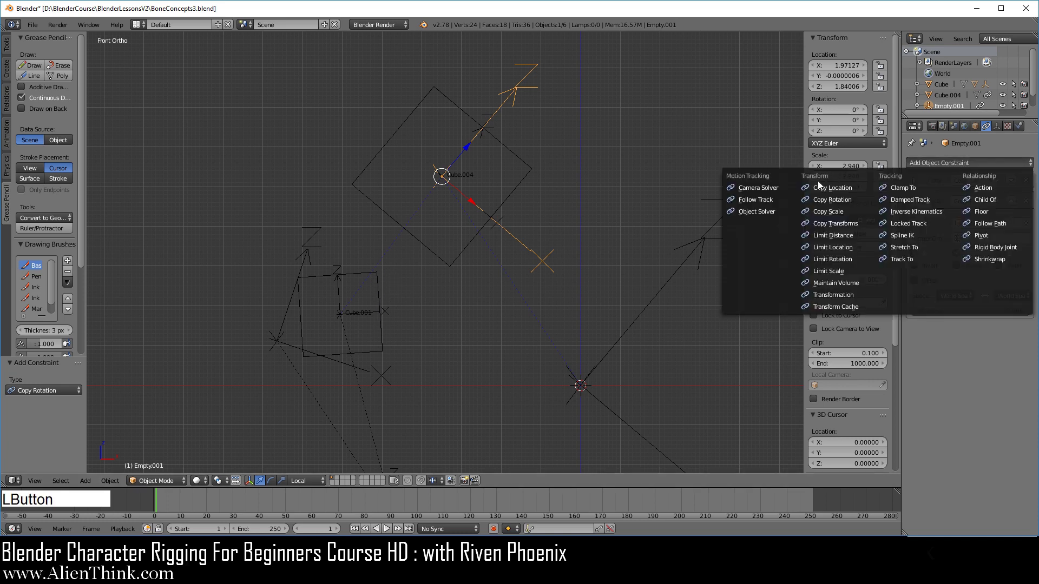
pyautogui.click(826, 202)
pyautogui.click(1026, 354)
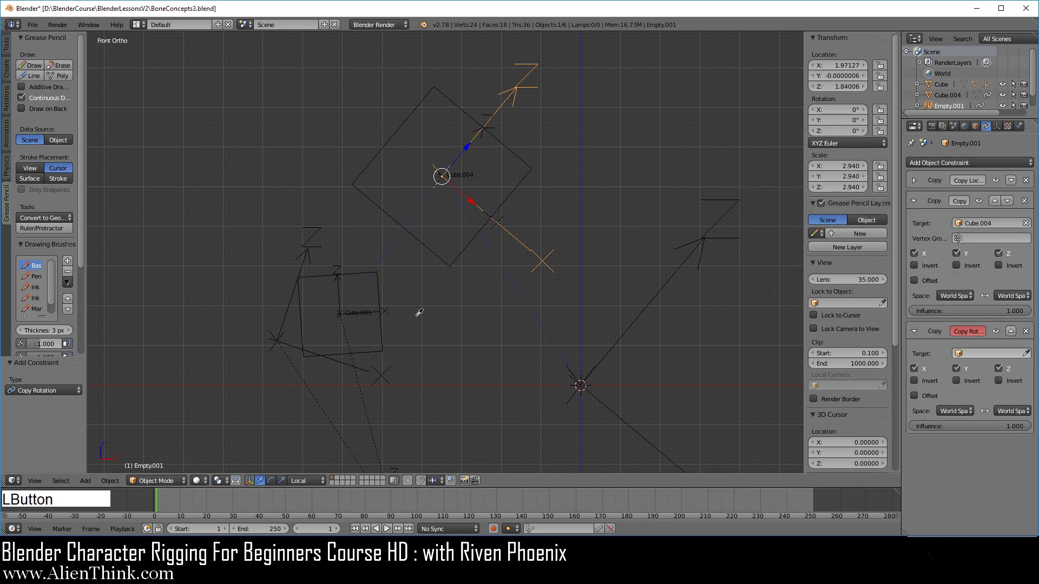
pyautogui.click(380, 293)
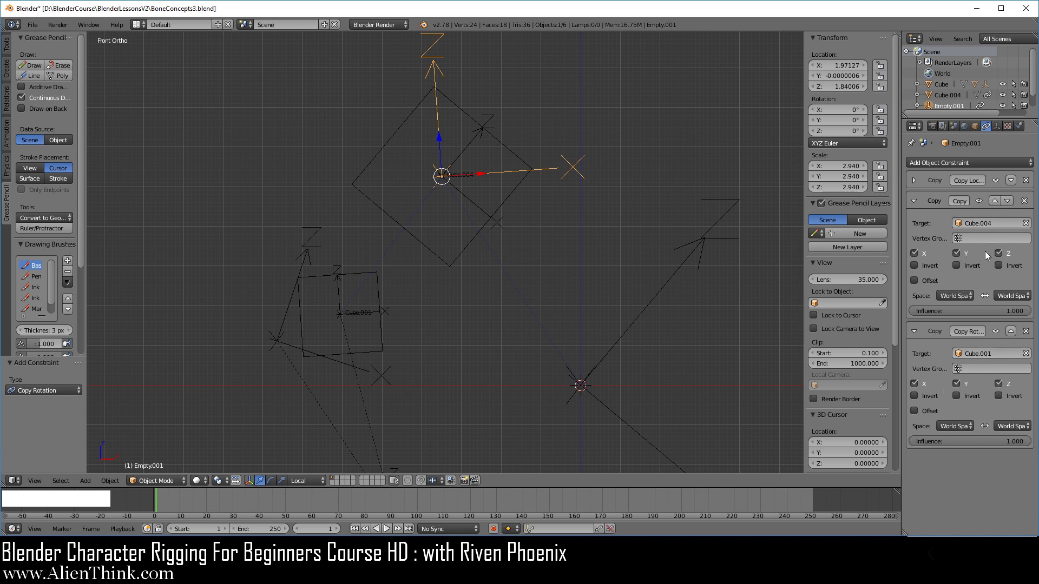
pyautogui.click(926, 410)
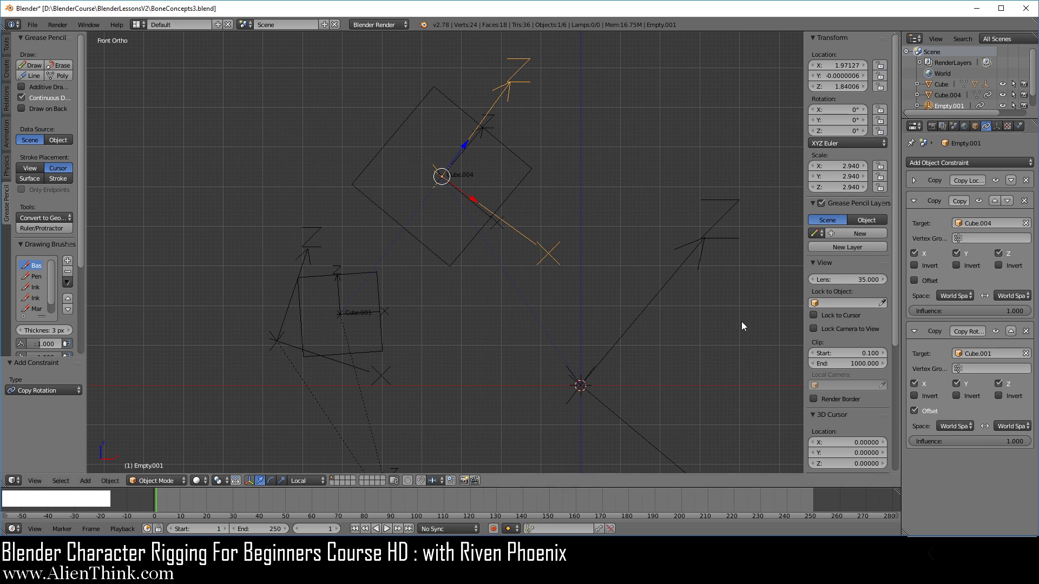
# Clear Cube.001's rotation, and move it about 0.42 units along its local X axis and 0.44 along its local Z axis.
pyautogui.rightClick(376, 285)
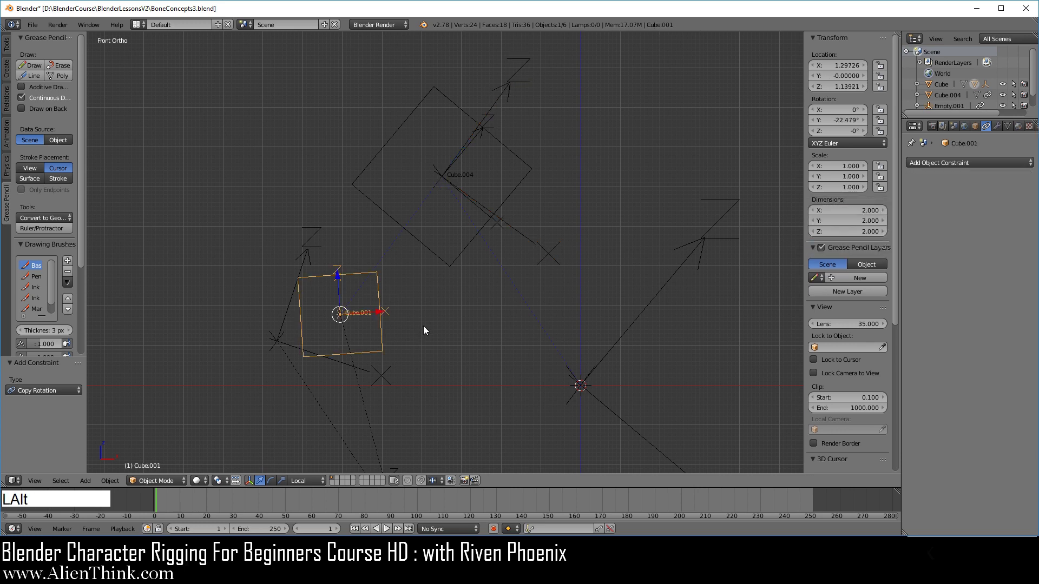
pyautogui.hotkey('alt', 'r')
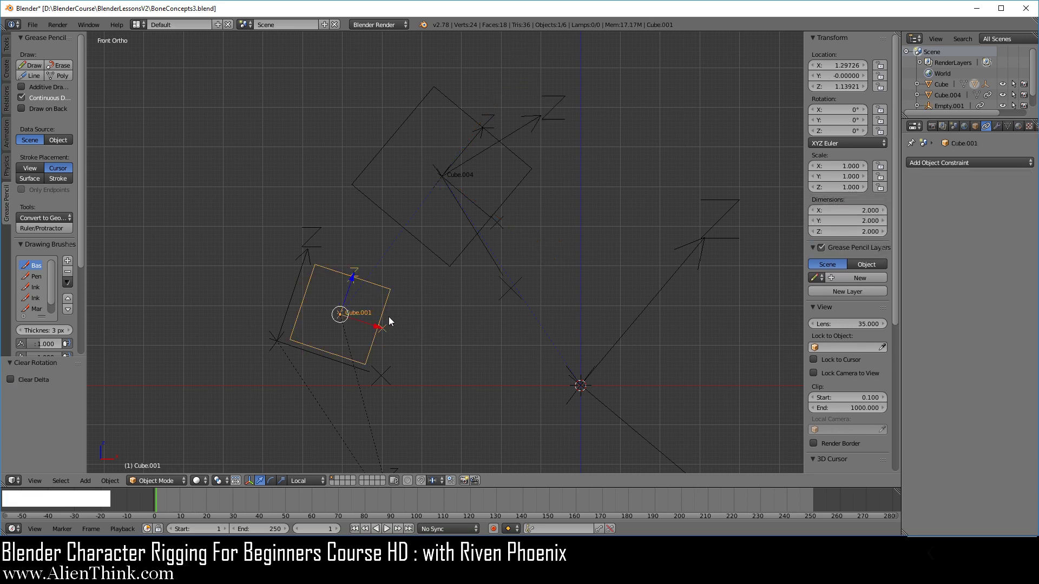
pyautogui.moveTo(375, 330)
pyautogui.mouseDown()
pyautogui.moveTo(408, 341)
pyautogui.moveTo(392, 336)
pyautogui.mouseUp()
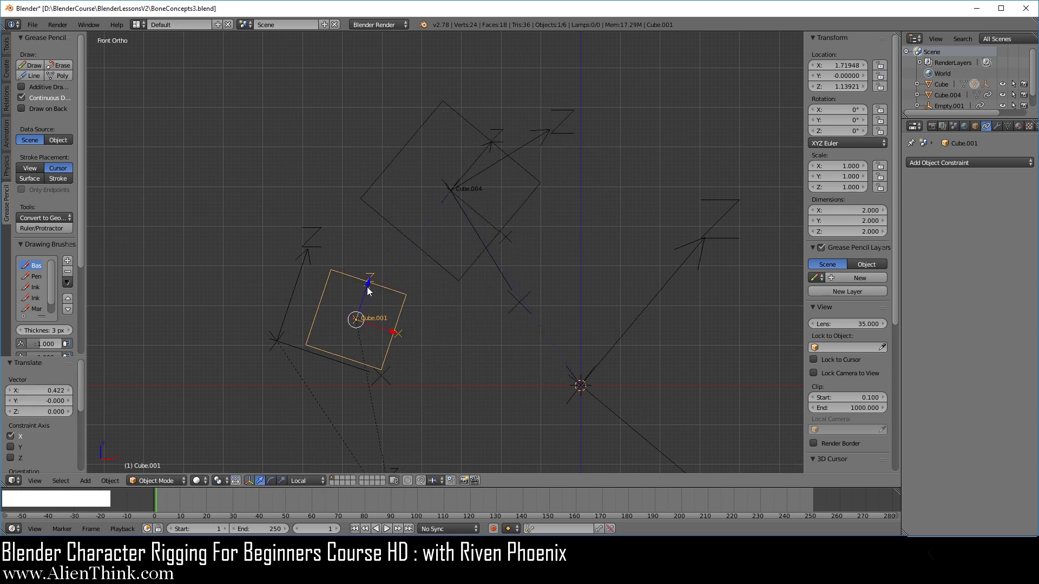
pyautogui.moveTo(367, 291); pyautogui.dragTo(380, 273)
# Compare the target space settings of Empty.001's Copy Rotation constraint and Cube.004's Copy Location constraint.
pyautogui.rightClick(516, 265)
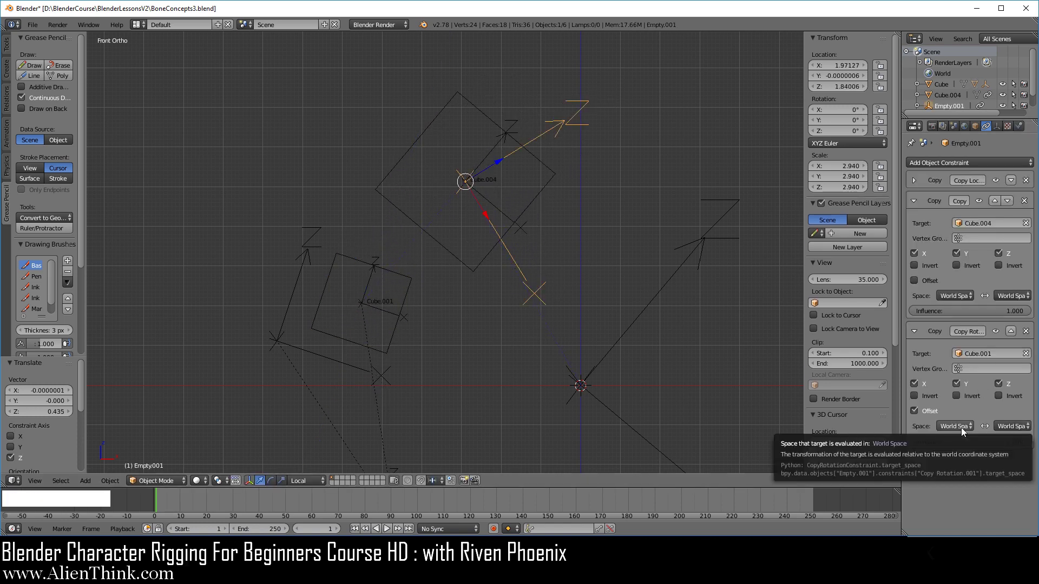
pyautogui.rightClick(551, 184)
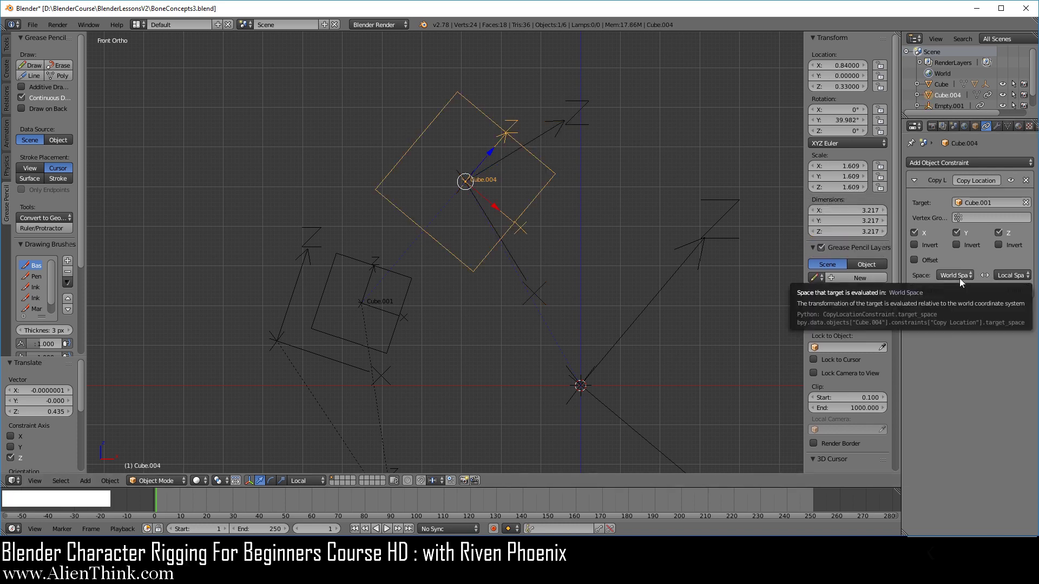
pyautogui.rightClick(513, 262)
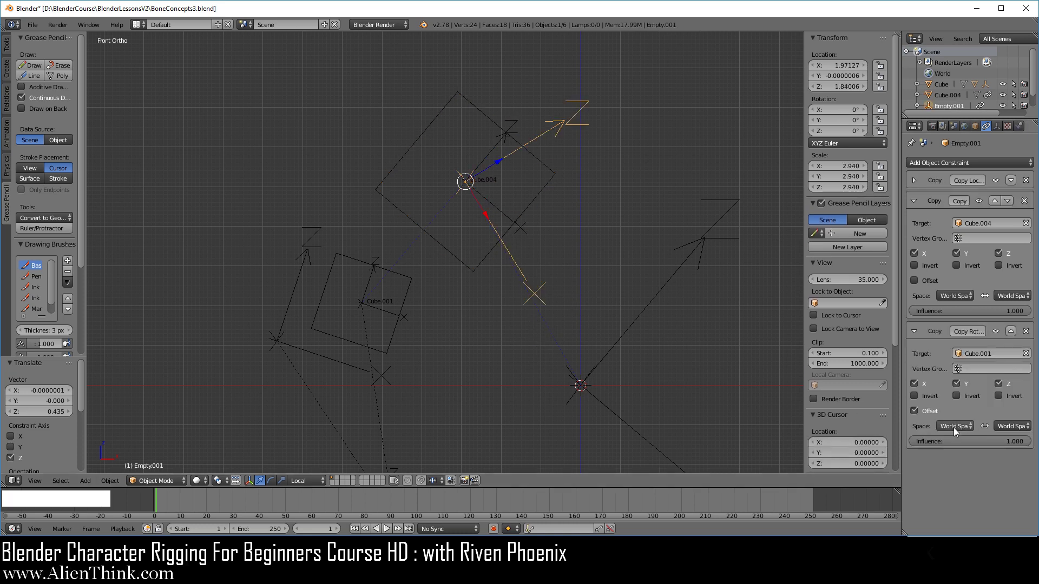
# Rotate Cube.001 about -32.4° around its Y axis and shift it about -0.05 units along its local X axis.
pyautogui.rightClick(405, 311)
pyautogui.press('r')
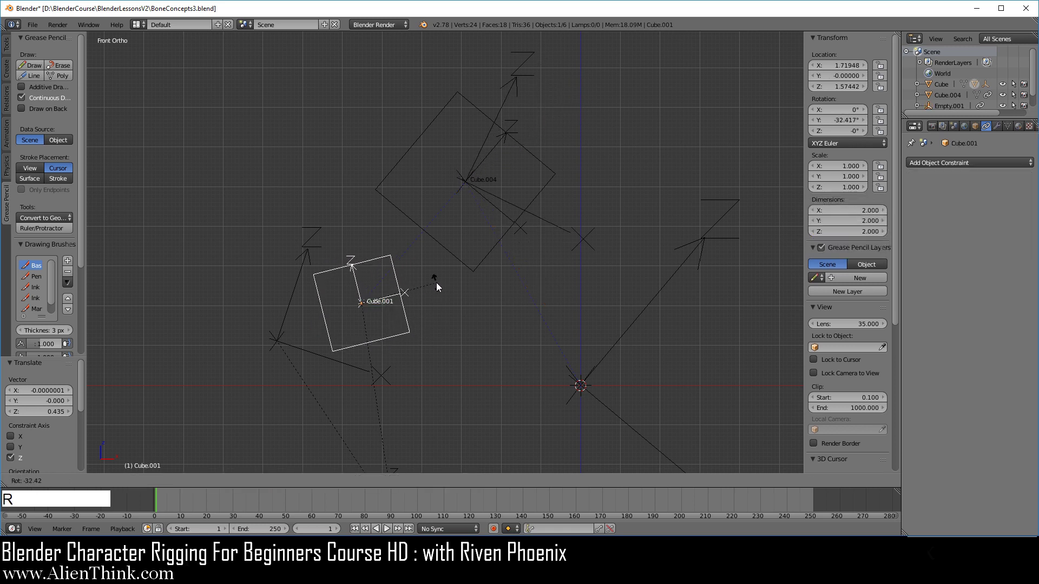
pyautogui.click(436, 283)
pyautogui.press('g')
pyautogui.press('x')
pyautogui.press('x')
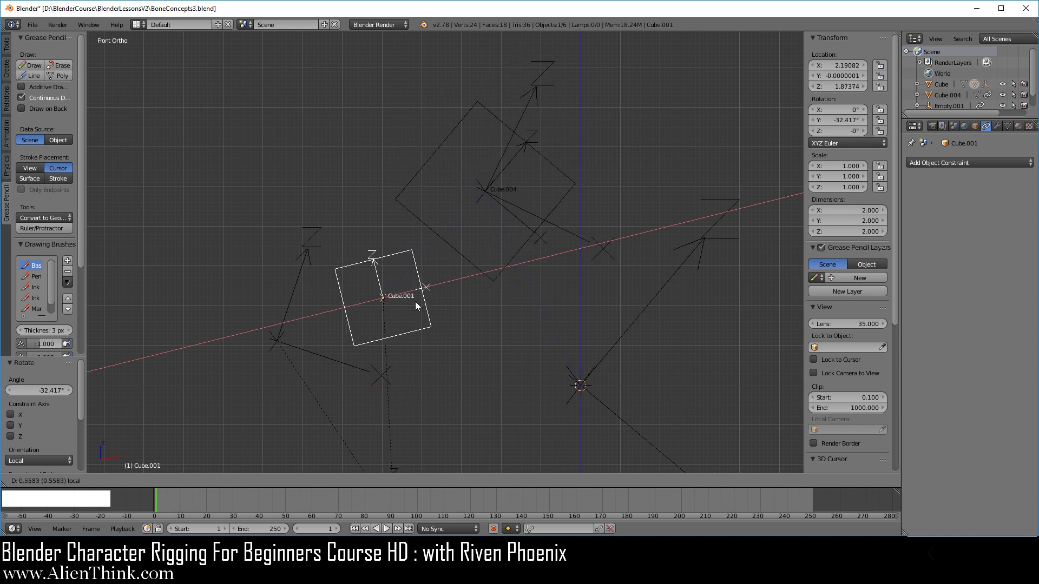
pyautogui.click(414, 301)
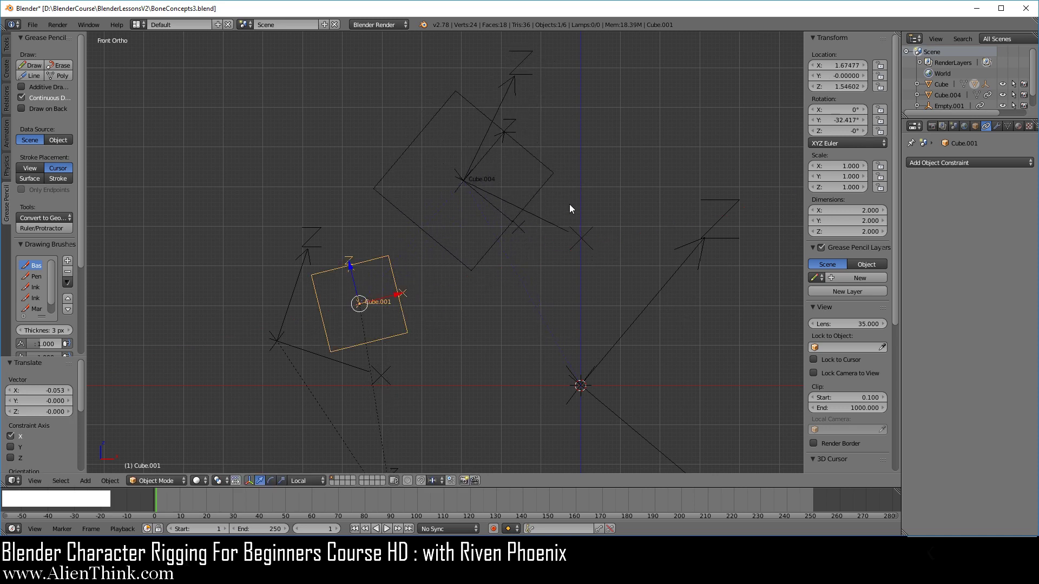
# Set the target space of Cube.004's Copy Location constraint to Local Space.
pyautogui.rightClick(551, 181)
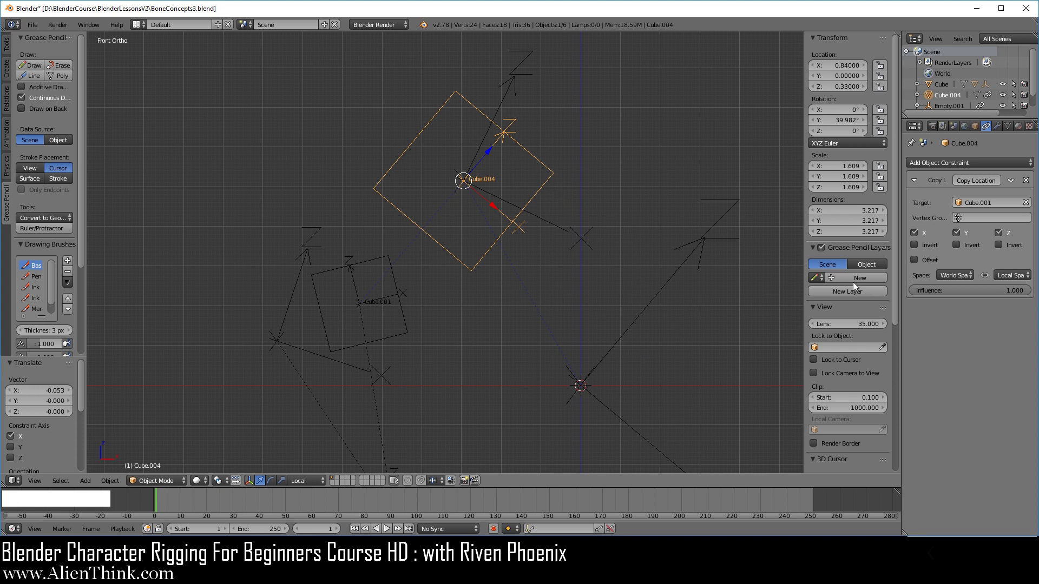
pyautogui.click(945, 276)
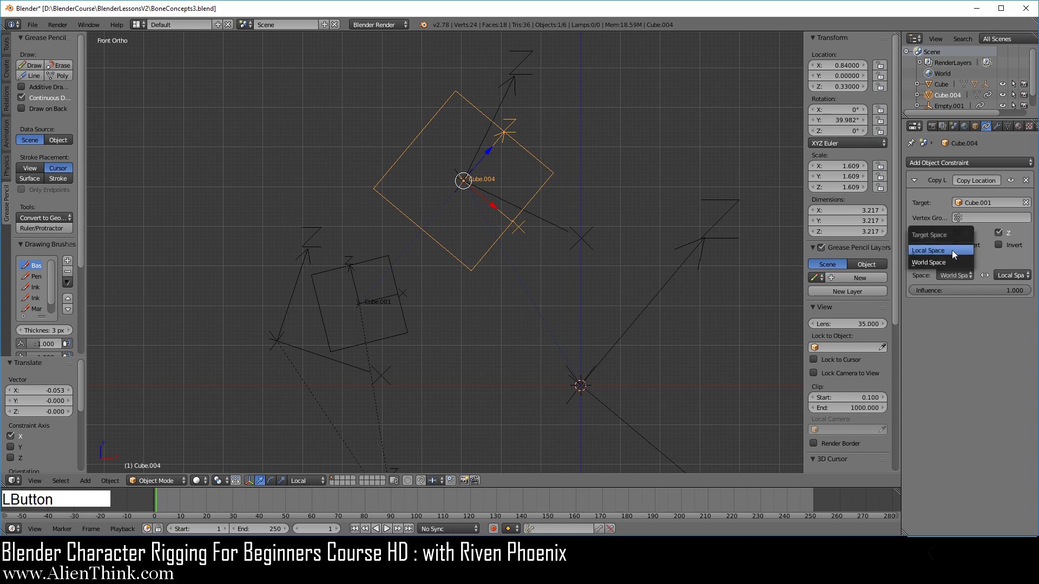
pyautogui.click(952, 250)
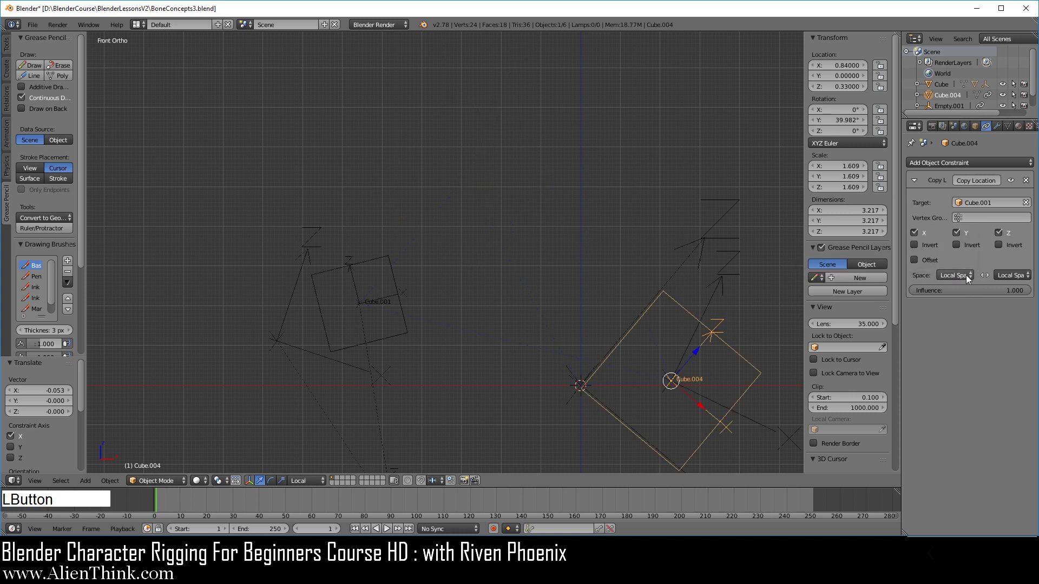
# Compare the axes of Empty.002, Cube.001 and Cube.004 by selecting them one after another.
pyautogui.keyDown('shift'); pyautogui.moveTo(608, 250); pyautogui.dragTo(541, 188, button='middle'); pyautogui.keyUp('shift')
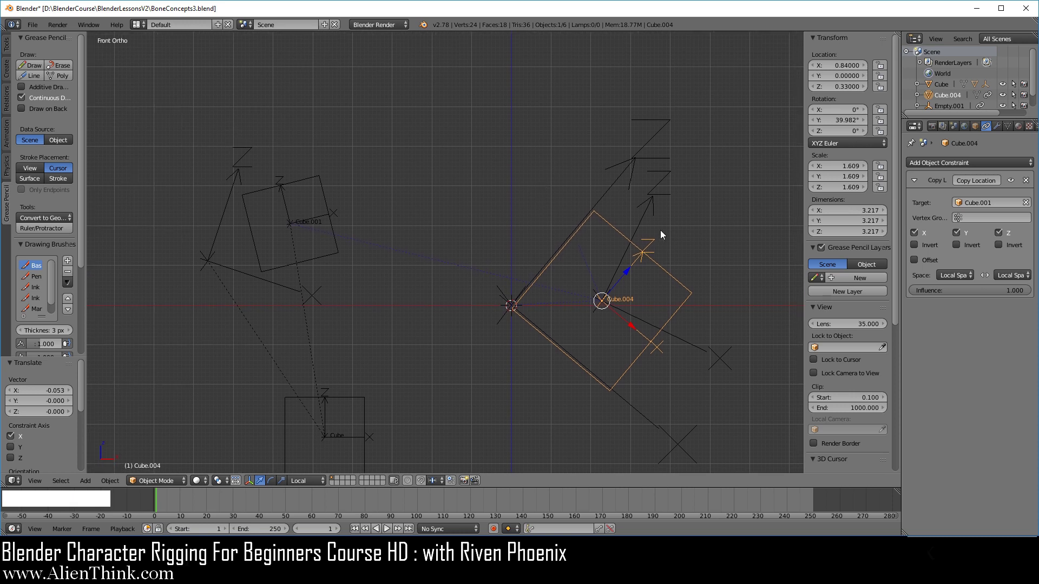
pyautogui.rightClick(623, 171)
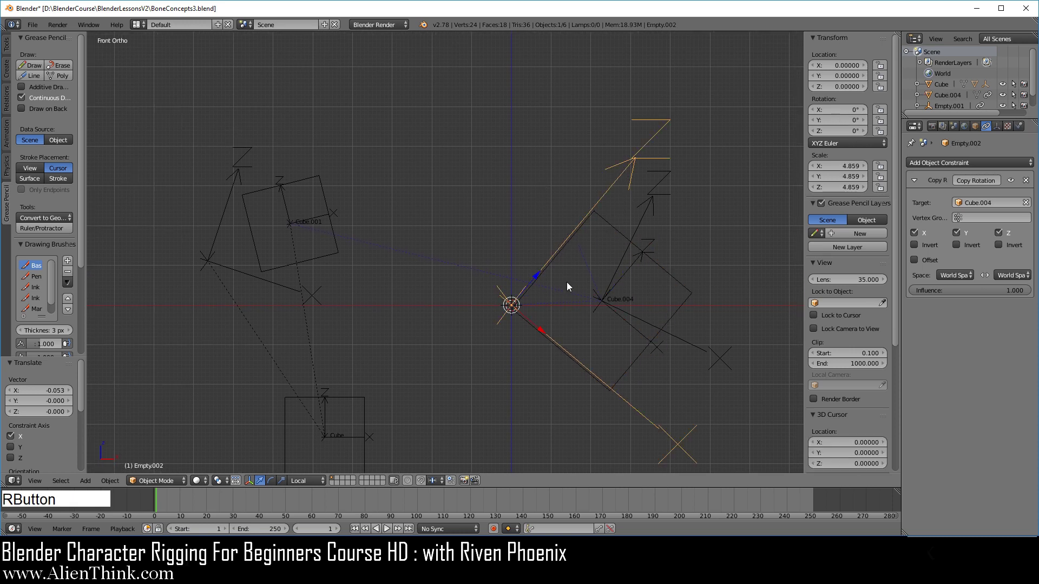
pyautogui.rightClick(333, 232)
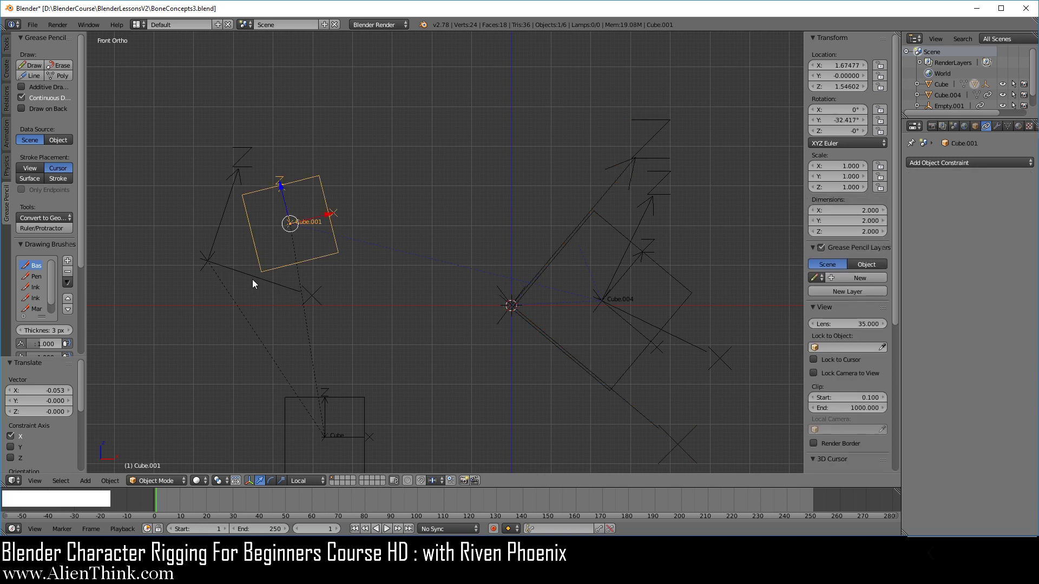
pyautogui.rightClick(692, 308)
pyautogui.rightClick(332, 228)
pyautogui.moveTo(332, 226)
pyautogui.mouseDown(button='right')
pyautogui.moveTo(304, 251)
pyautogui.moveTo(250, 265)
pyautogui.moveTo(346, 252)
pyautogui.moveTo(315, 225)
pyautogui.moveTo(336, 225)
pyautogui.mouseUp(button='right')
# Set the target space of Empty.001's Copy Rotation constraint that targets Cube.001 to Local Space.
pyautogui.rightClick(644, 212)
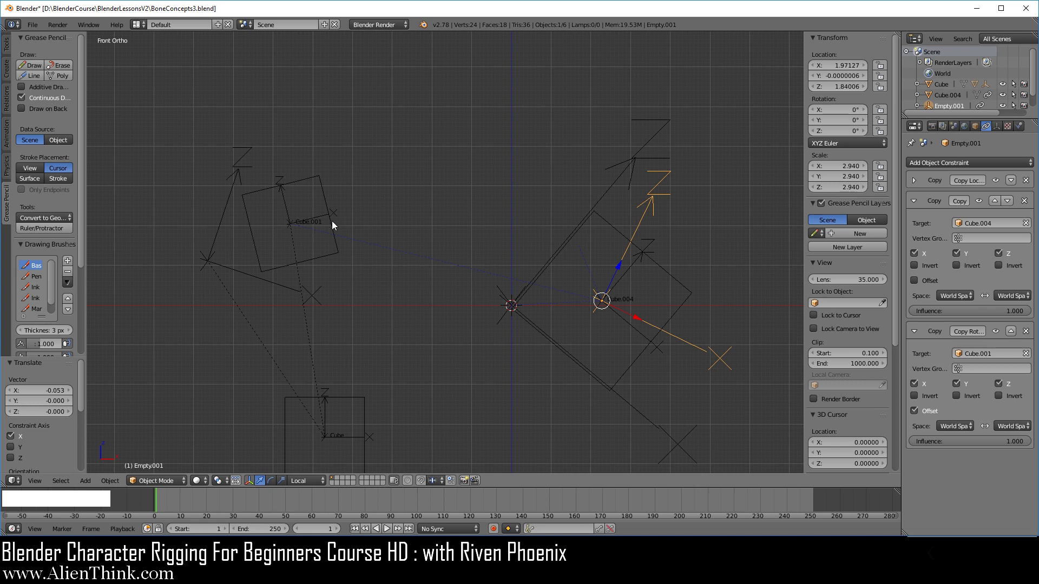
pyautogui.click(959, 426)
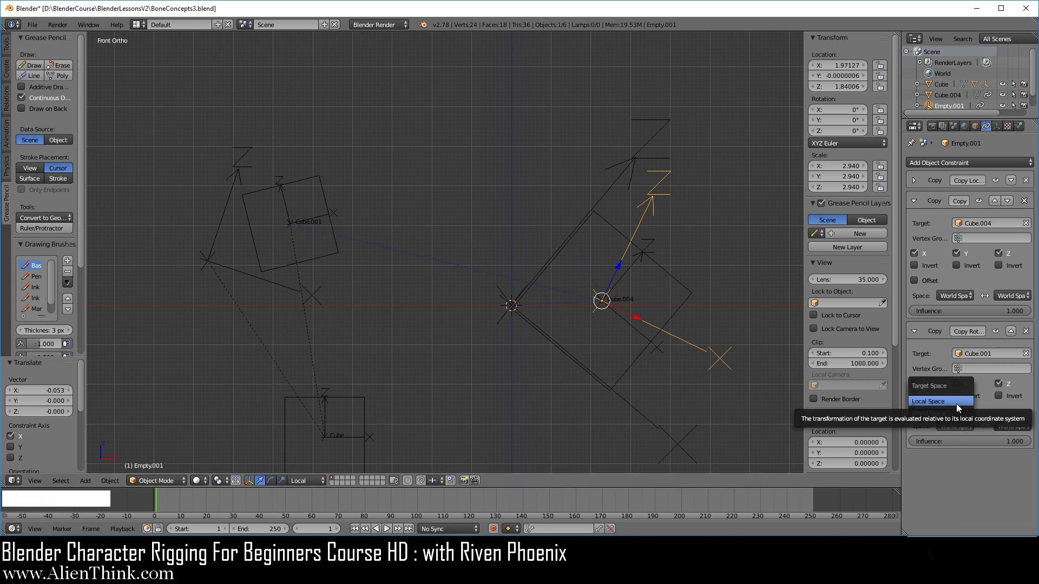
pyautogui.click(955, 402)
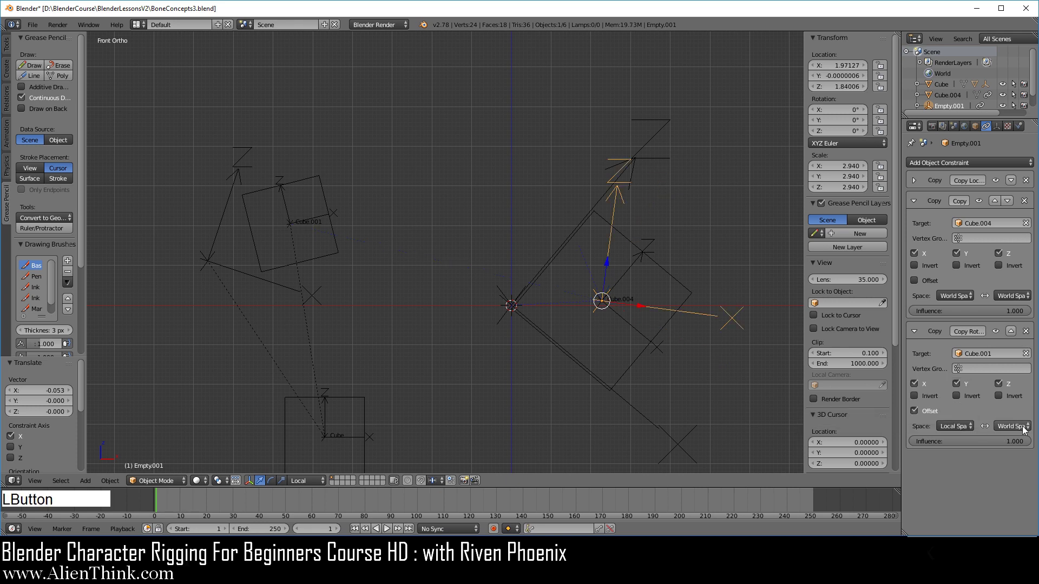
# Move Cube.001 about 0.88 units along its local Z axis.
pyautogui.rightClick(326, 207)
pyautogui.moveTo(281, 188); pyautogui.dragTo(276, 153)
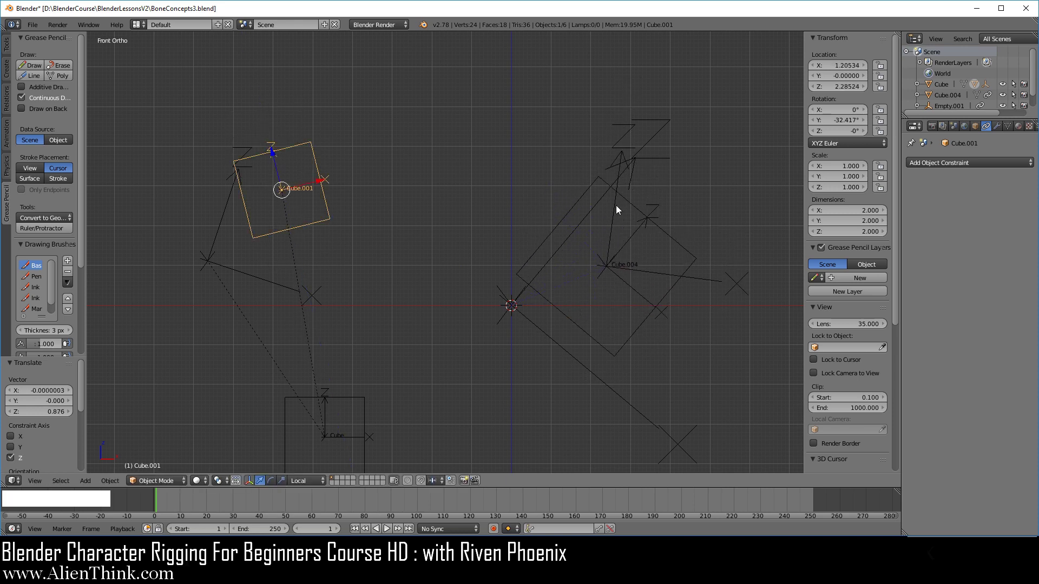
# Move Cube.001 about 0.57 units along its local X axis, rotate it about -37.4°, and shift it about -0.69 units along X.
pyautogui.moveTo(320, 180)
pyautogui.mouseDown()
pyautogui.moveTo(408, 179)
pyautogui.moveTo(365, 176)
pyautogui.moveTo(358, 186)
pyautogui.moveTo(314, 171)
pyautogui.mouseUp()
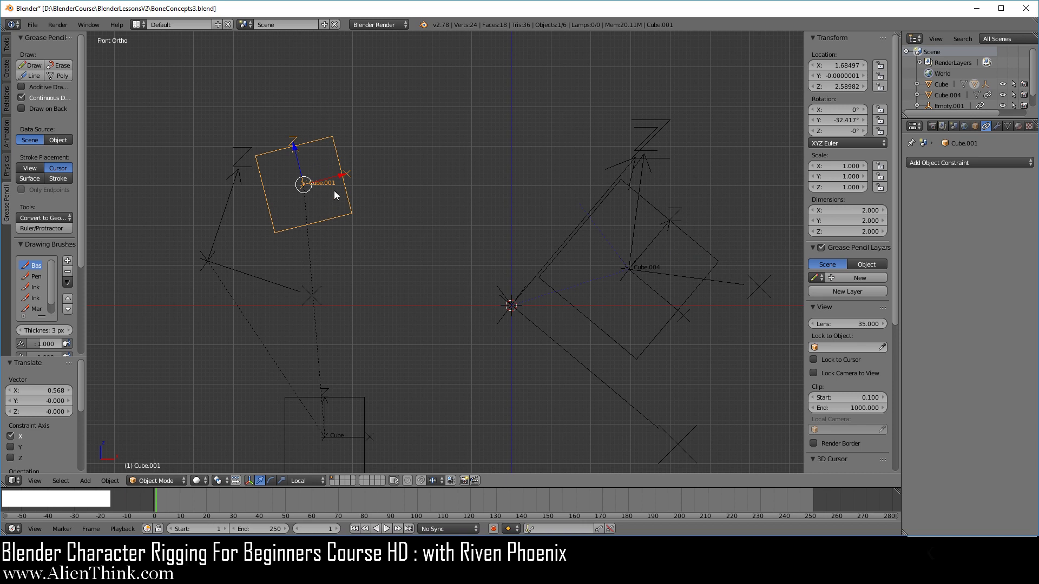
pyautogui.press('r')
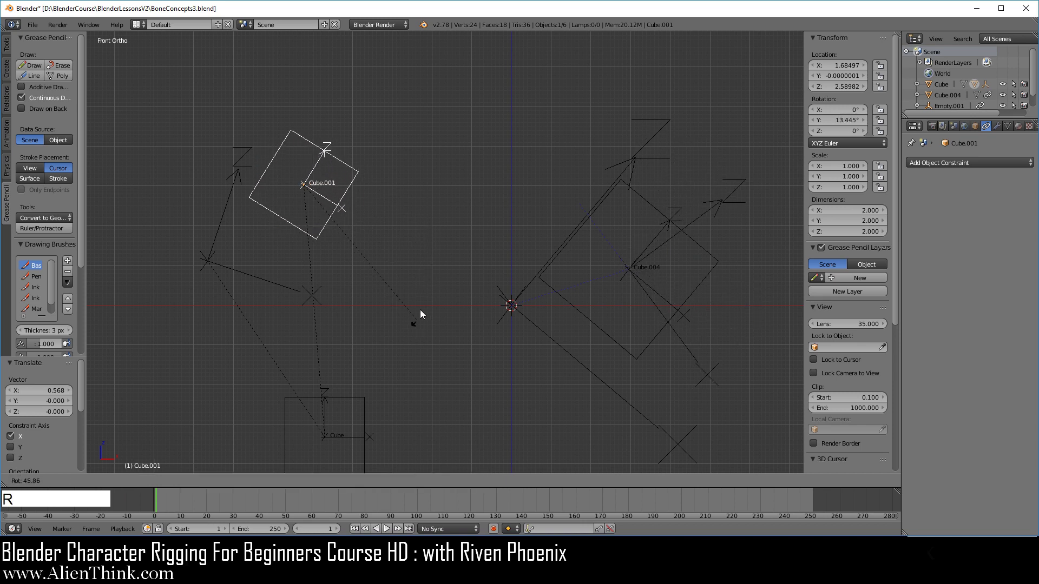
pyautogui.click(385, 136)
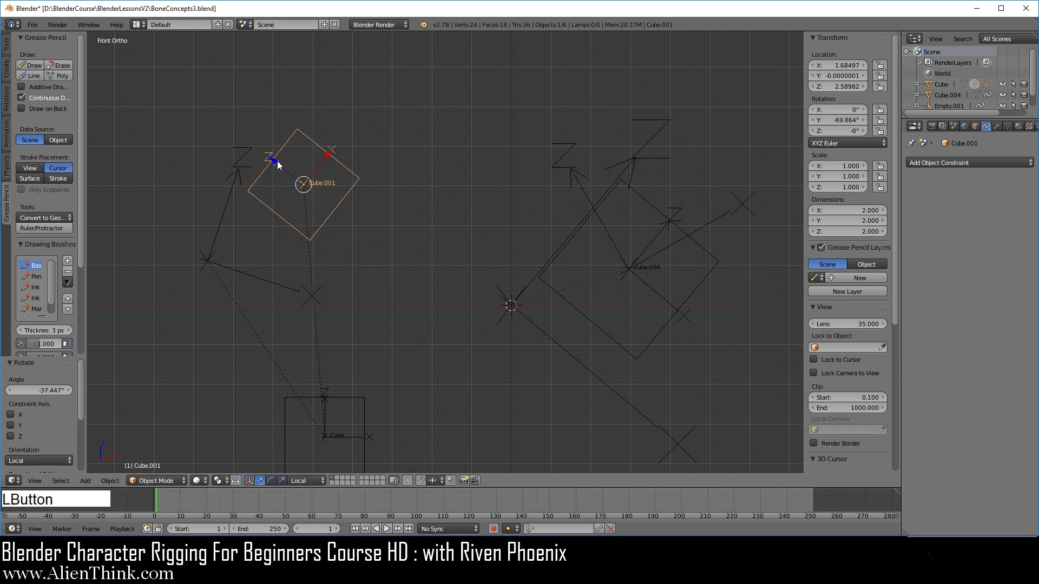
pyautogui.moveTo(274, 161); pyautogui.dragTo(296, 172)
# Rotate Cube.004 about -20° in the front view.
pyautogui.rightClick(673, 269)
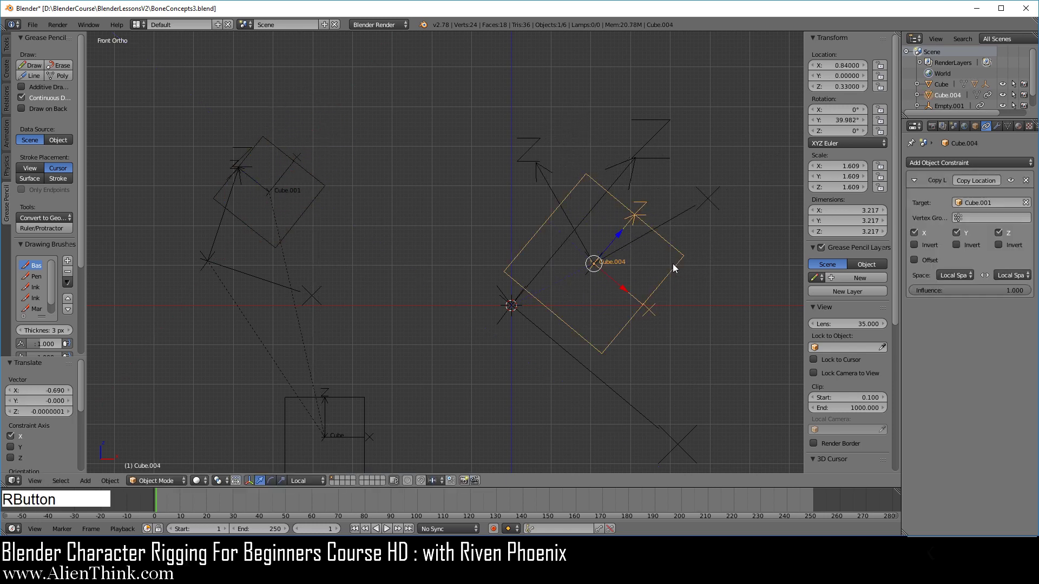
pyautogui.press('r')
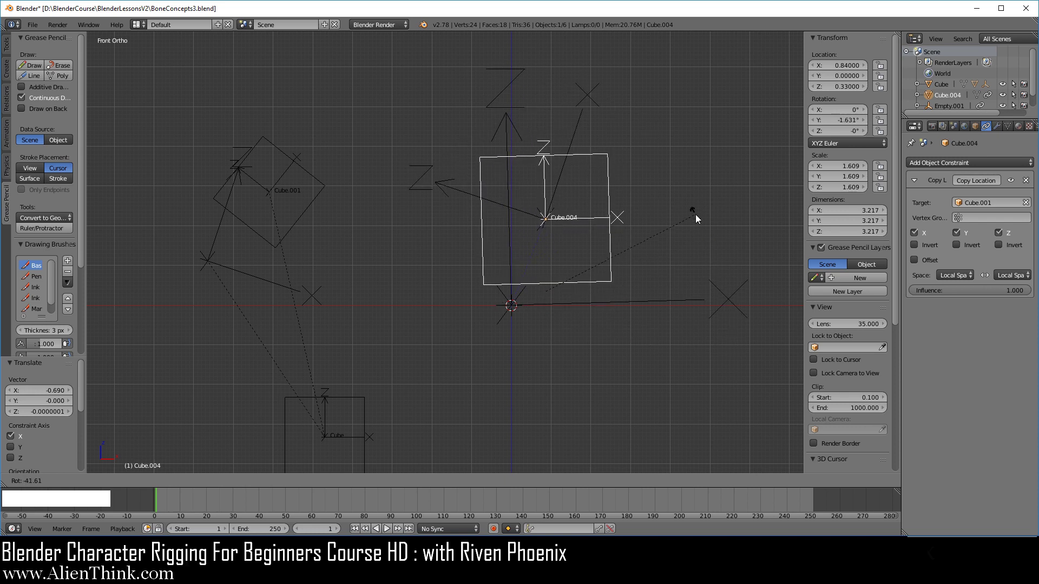
pyautogui.click(693, 278)
# Move Cube.001 about -0.58 units along its local X axis.
pyautogui.rightClick(300, 207)
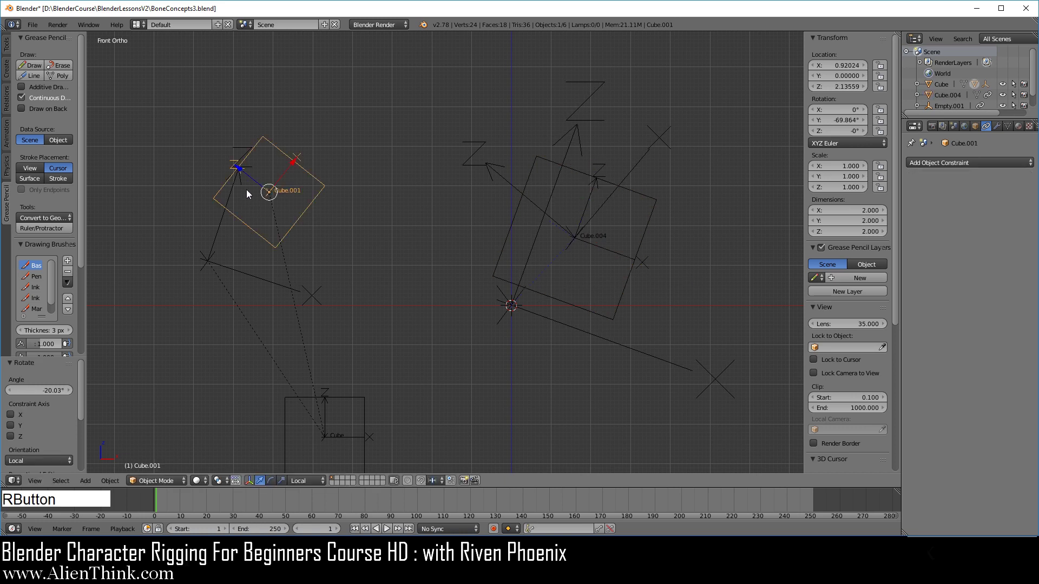
pyautogui.moveTo(246, 174); pyautogui.dragTo(306, 217)
pyautogui.moveTo(308, 225); pyautogui.dragTo(329, 210, button='right')
pyautogui.rightClick(329, 210)
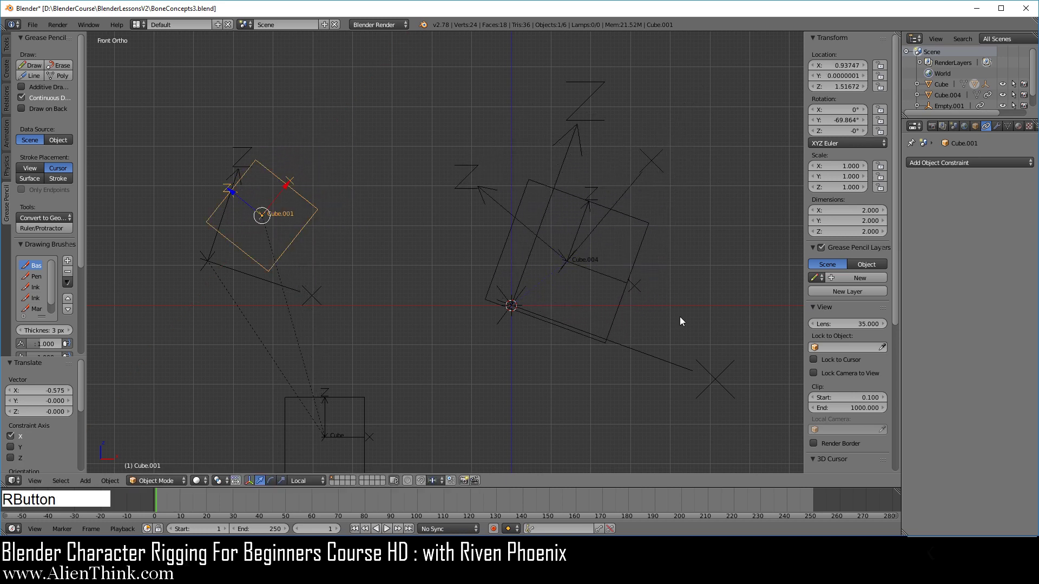
# Switch the target space of Cube.004's Copy Location constraint to World Space.
pyautogui.rightClick(635, 264)
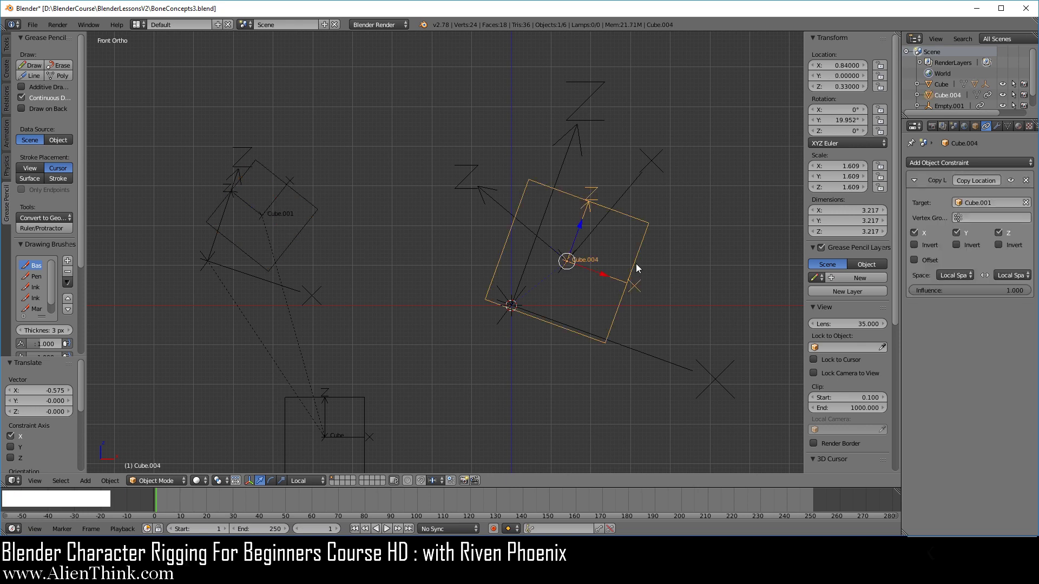
pyautogui.click(953, 275)
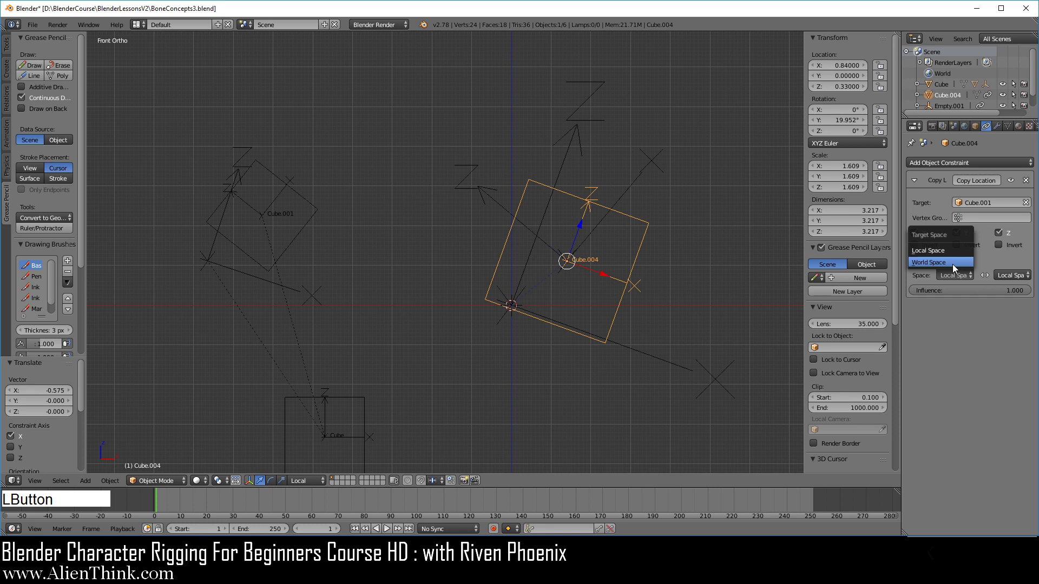
pyautogui.click(952, 264)
# Set the target space of Empty.001's Copy Rotation constraint that targets Cube.001 to World Space.
pyautogui.rightClick(376, 61)
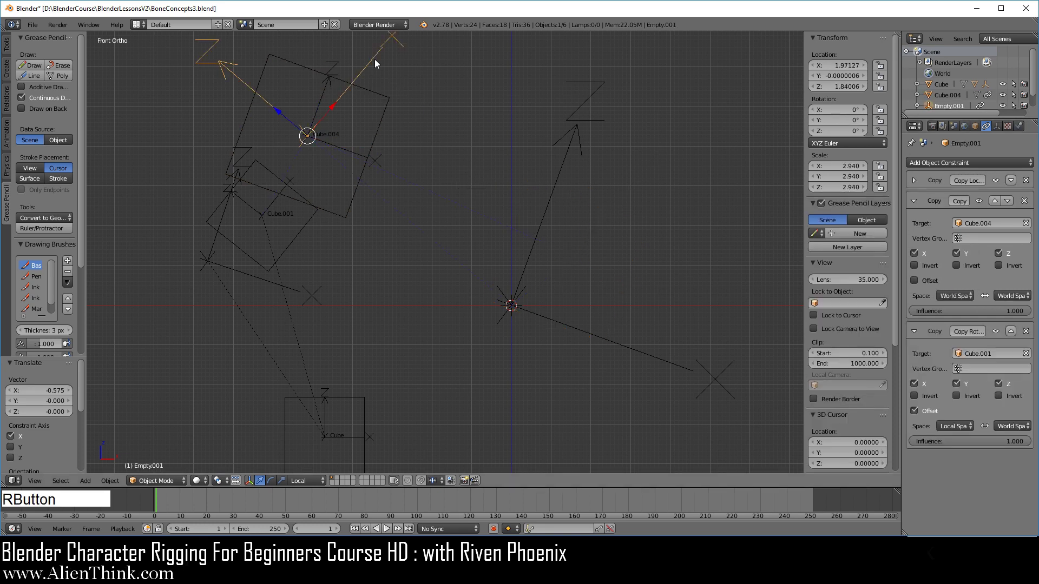
pyautogui.click(961, 426)
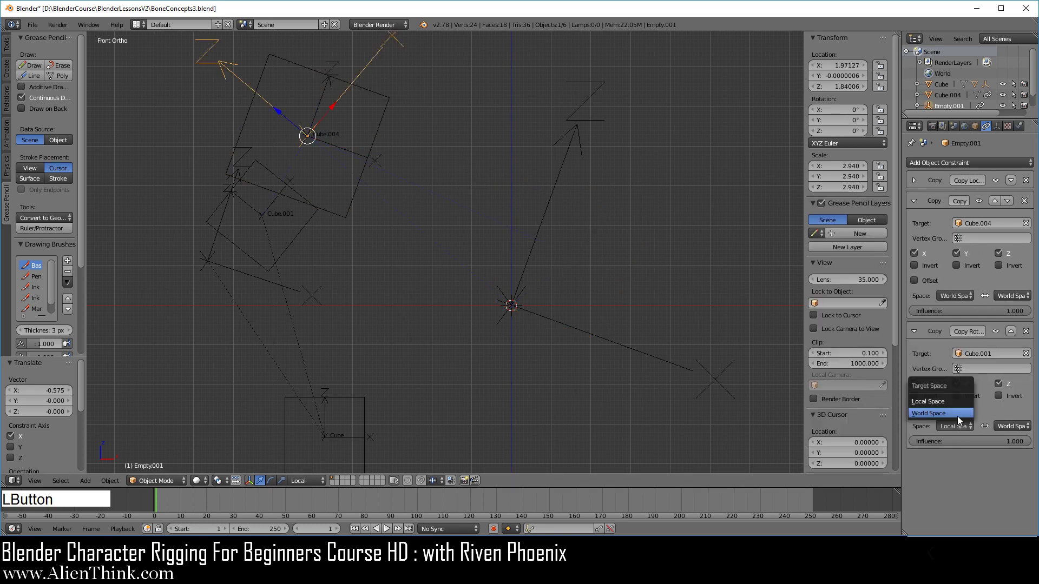
pyautogui.click(957, 413)
pyautogui.keyDown('shift'); pyautogui.moveTo(575, 266); pyautogui.dragTo(661, 271, button='middle'); pyautogui.keyUp('shift')
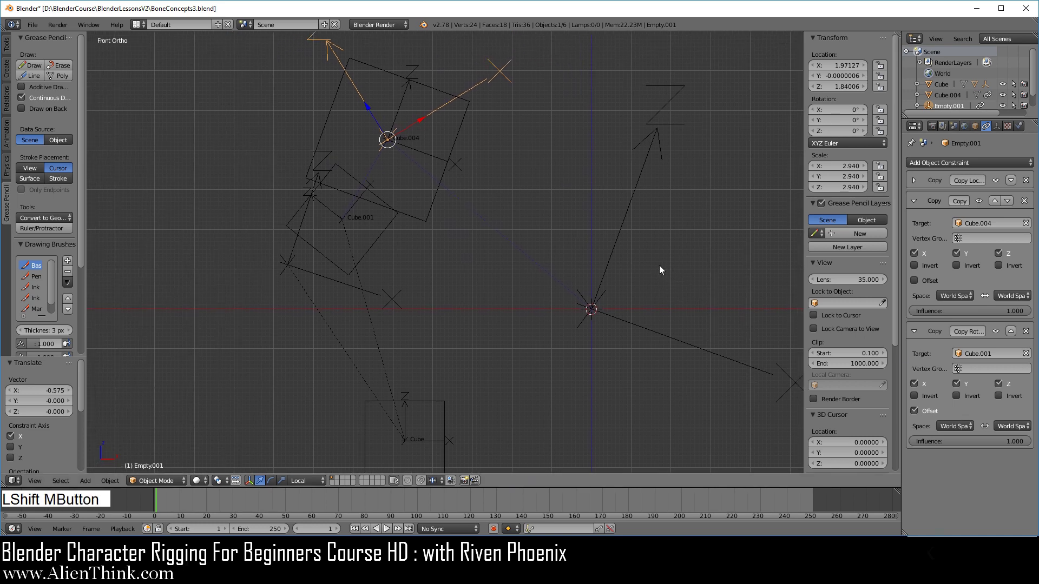
# Return the target space of Cube.004's Copy Location constraint to Local Space.
pyautogui.rightClick(372, 243)
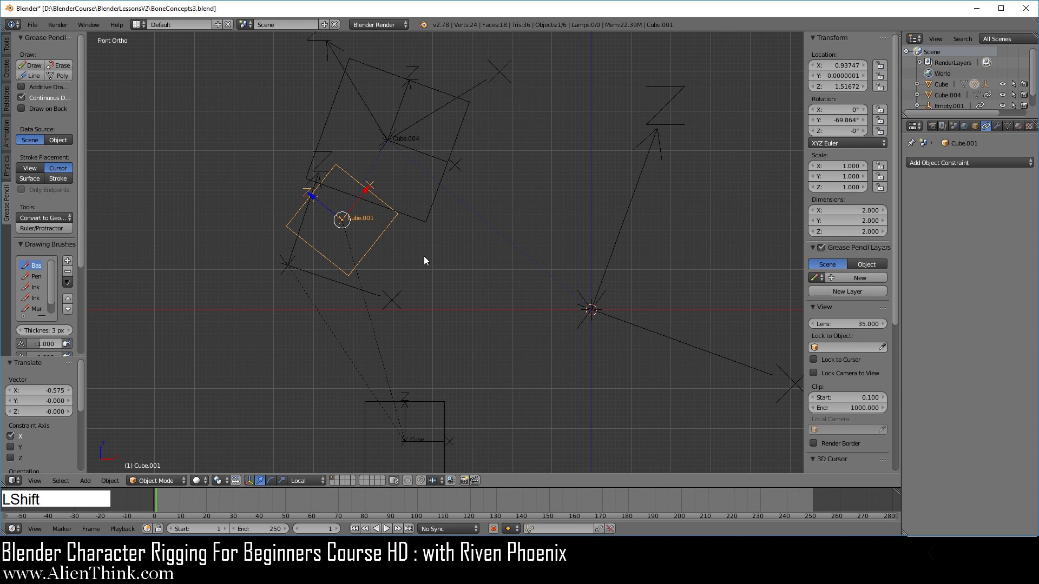
pyautogui.keyDown('shift'); pyautogui.moveTo(424, 259); pyautogui.dragTo(422, 294, button='middle'); pyautogui.keyUp('shift')
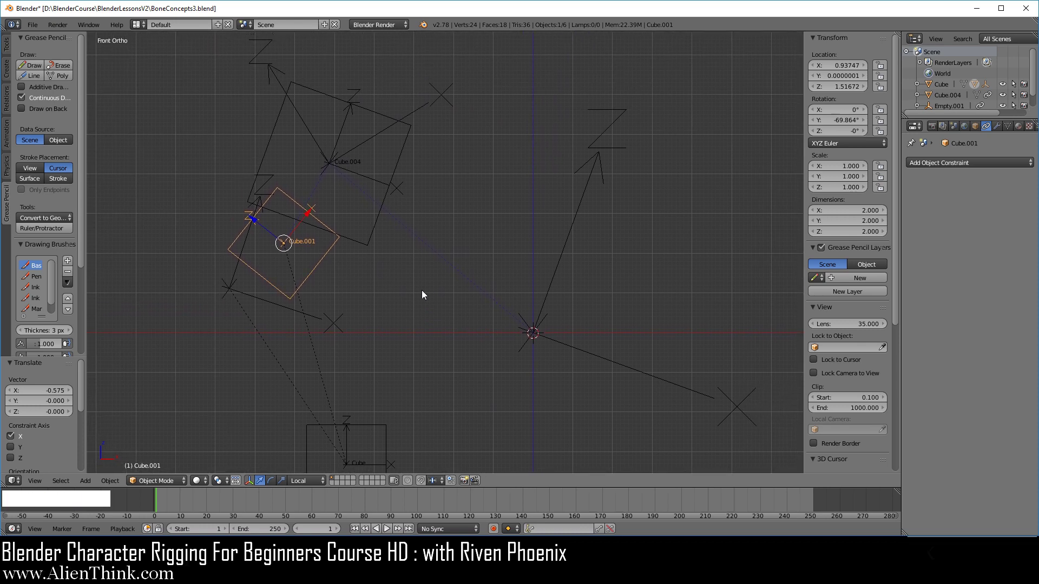
pyautogui.rightClick(388, 191)
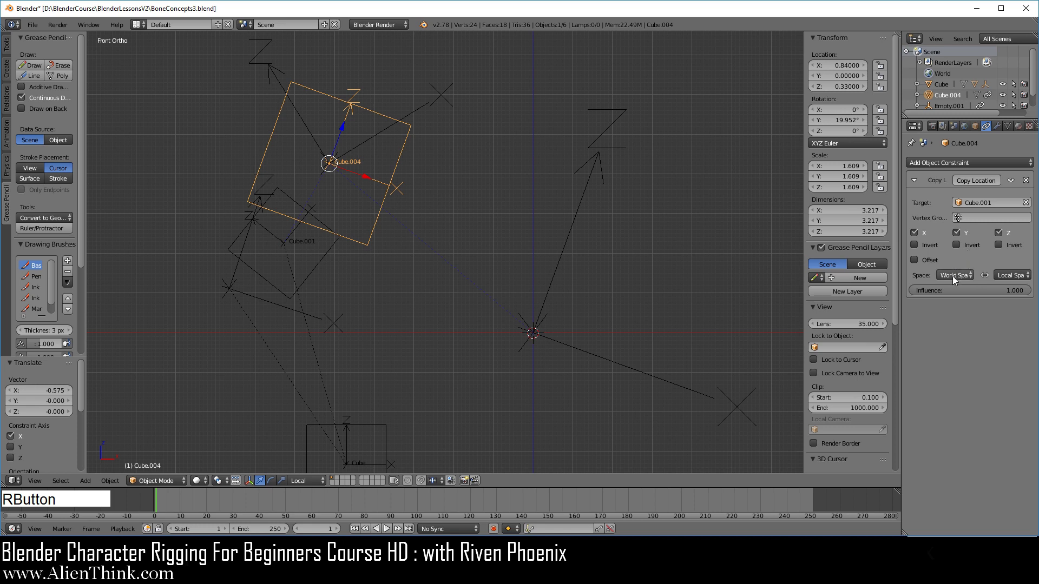
pyautogui.click(952, 276)
pyautogui.click(947, 251)
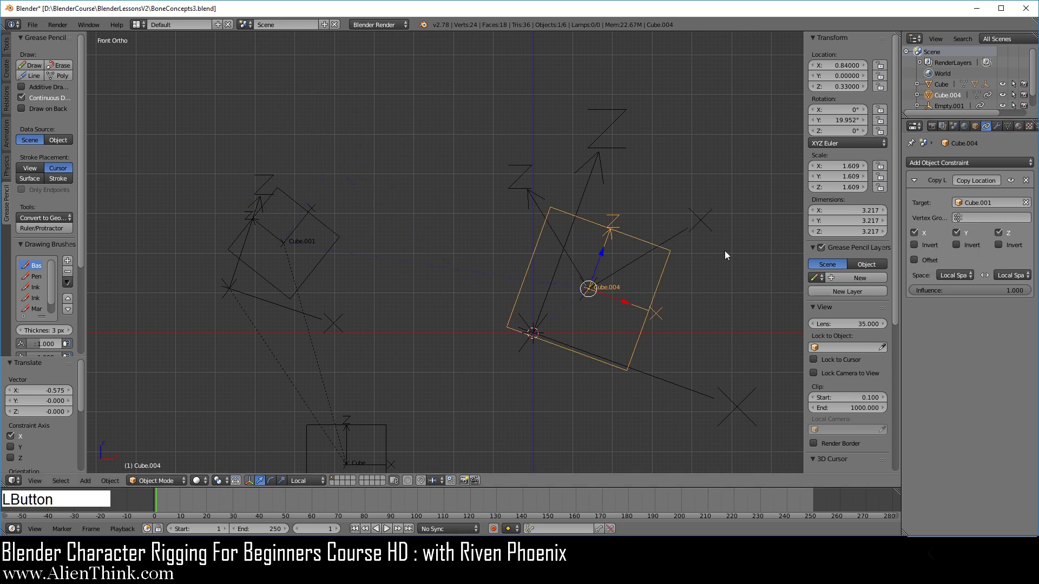
# Return the target space of Empty.001's Copy Rotation constraint that targets Cube.001 to Local Space.
pyautogui.rightClick(667, 238)
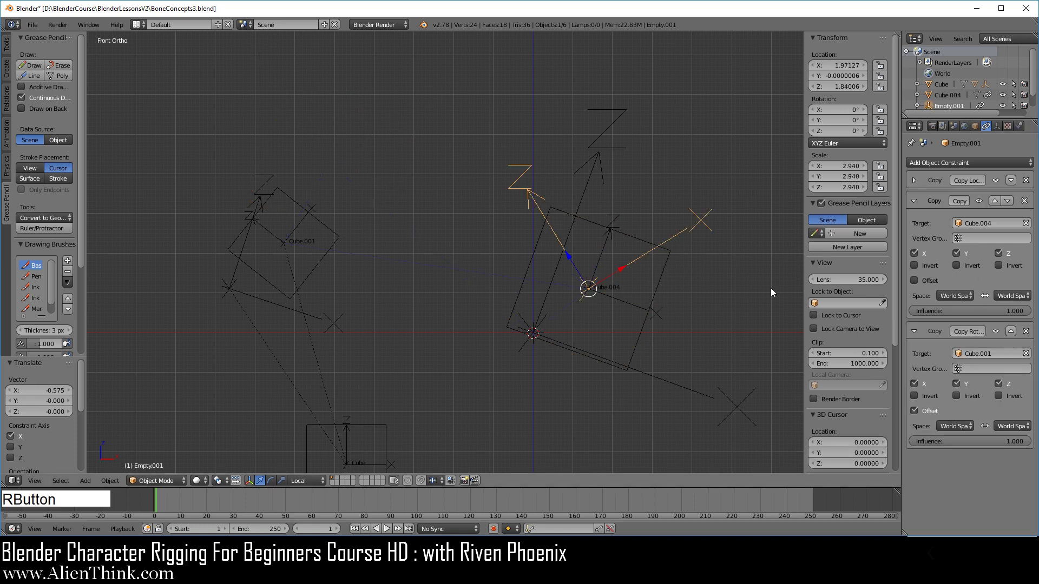
pyautogui.click(957, 427)
pyautogui.click(952, 401)
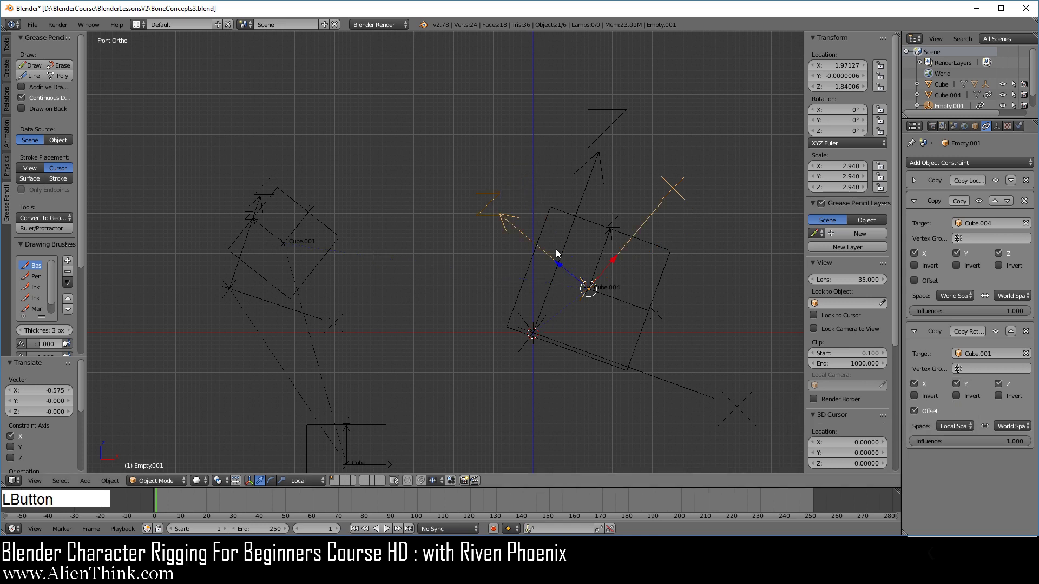
# Move Cube.001 freely in the front view, finishing with its location at X 1.07133 and Z 1.00043.
pyautogui.moveTo(333, 247)
pyautogui.mouseDown(button='right')
pyautogui.moveTo(373, 243)
pyautogui.moveTo(348, 245)
pyautogui.mouseUp(button='right')
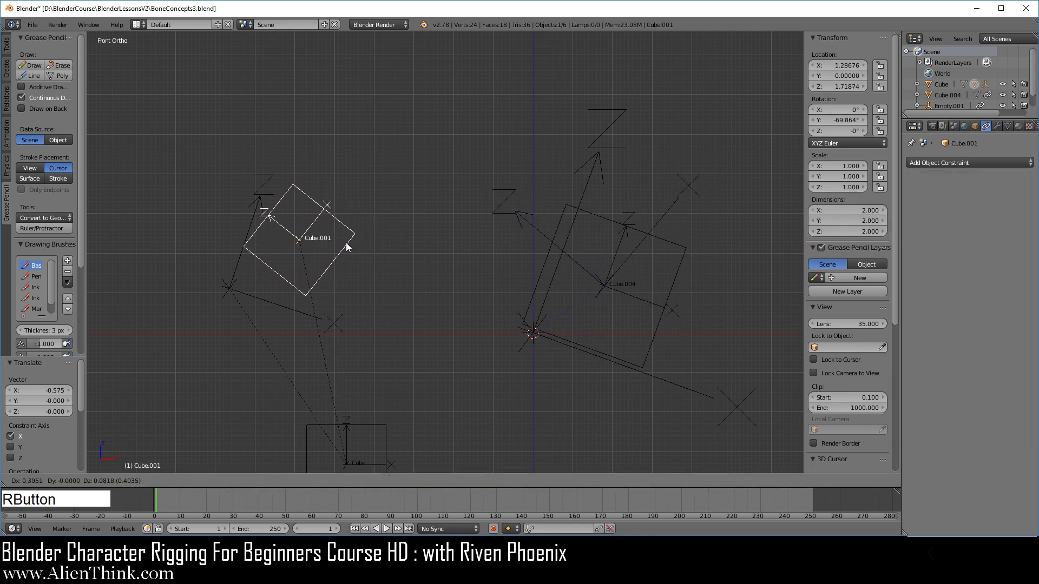
pyautogui.click(348, 245)
pyautogui.keyDown('shift'); pyautogui.moveTo(403, 287); pyautogui.dragTo(447, 260, button='middle'); pyautogui.keyUp('shift')
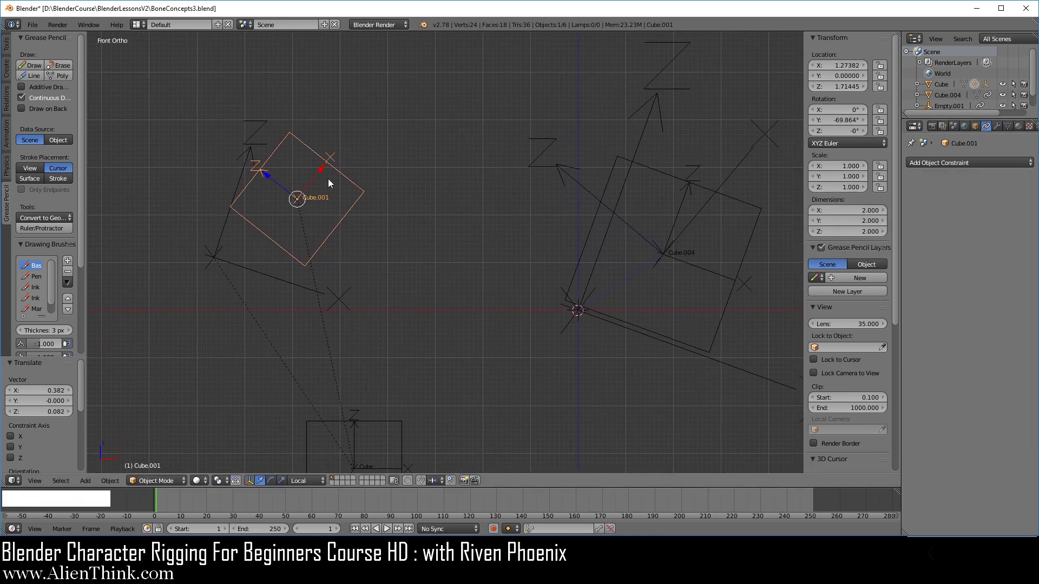
pyautogui.moveTo(340, 224); pyautogui.dragTo(312, 254, button='right')
pyautogui.click(312, 254)
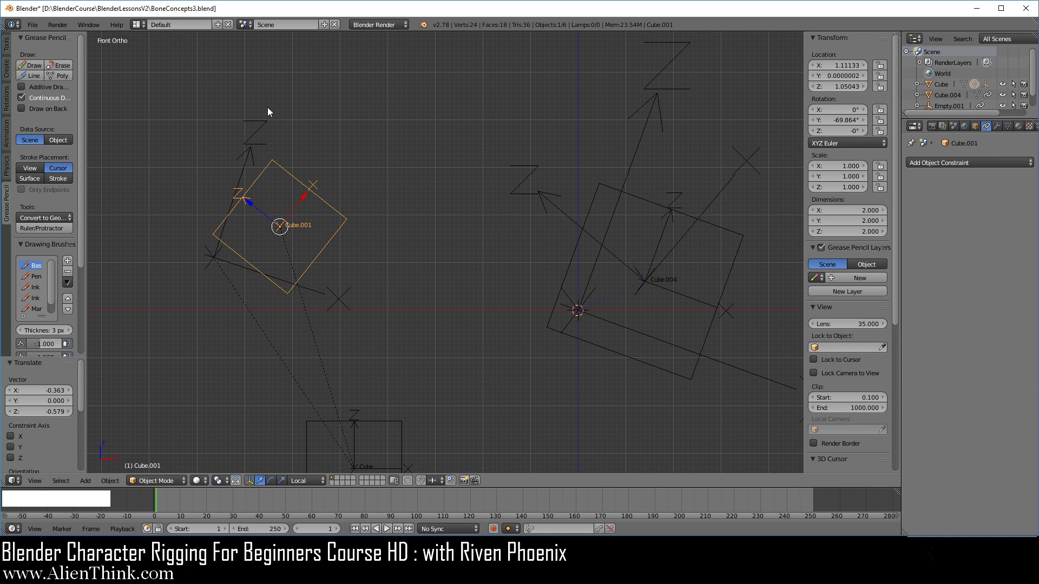
pyautogui.moveTo(830, 65)
pyautogui.mouseDown()
pyautogui.moveTo(927, 65)
pyautogui.moveTo(810, 65)
pyautogui.moveTo(833, 65)
pyautogui.mouseUp()
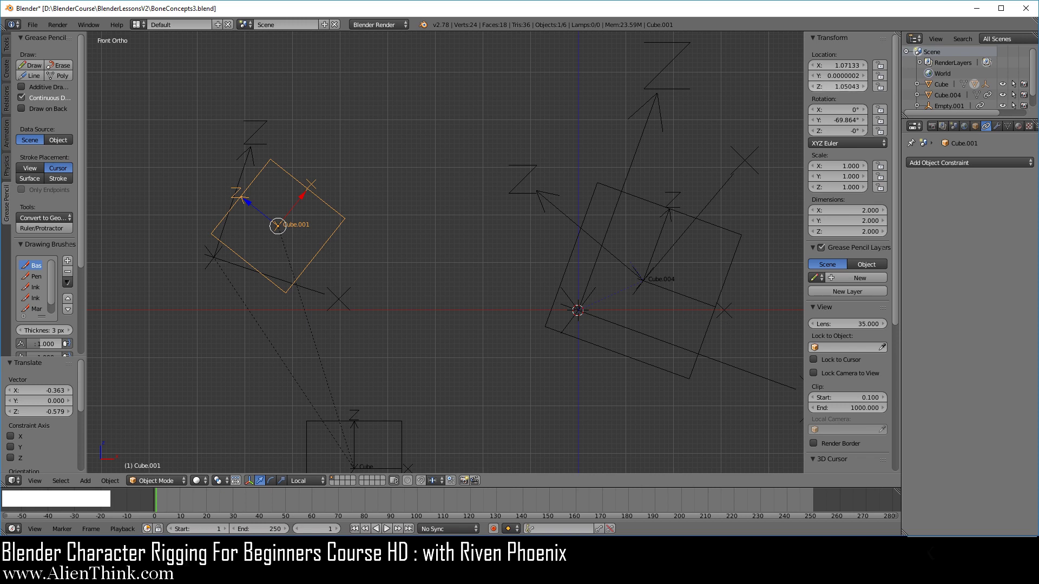
pyautogui.moveTo(847, 87)
pyautogui.mouseDown()
pyautogui.moveTo(866, 87)
pyautogui.moveTo(843, 86)
pyautogui.mouseUp()
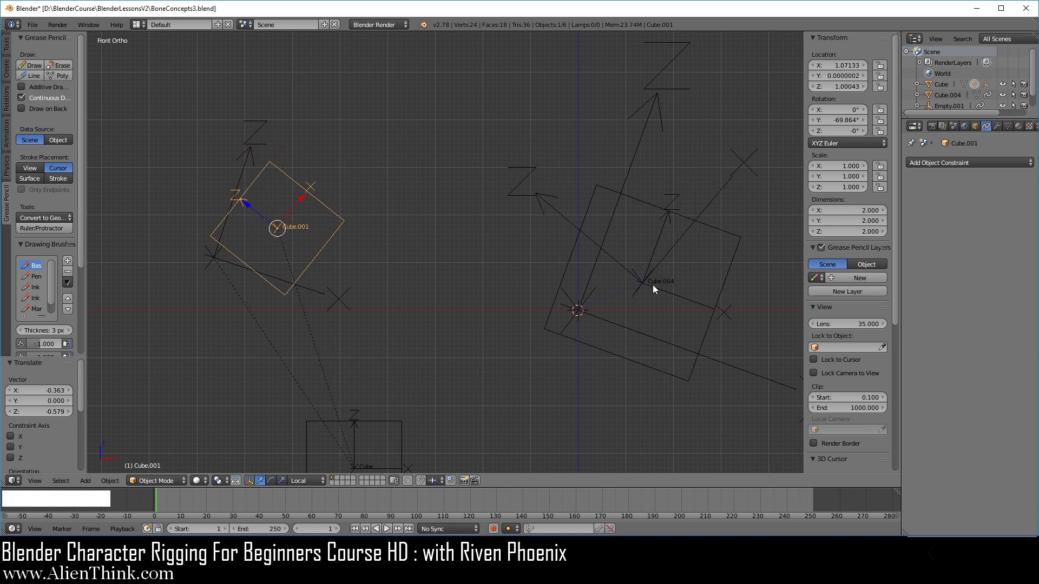
# Rotate Cube.004 about -48.8° in the front view.
pyautogui.rightClick(726, 278)
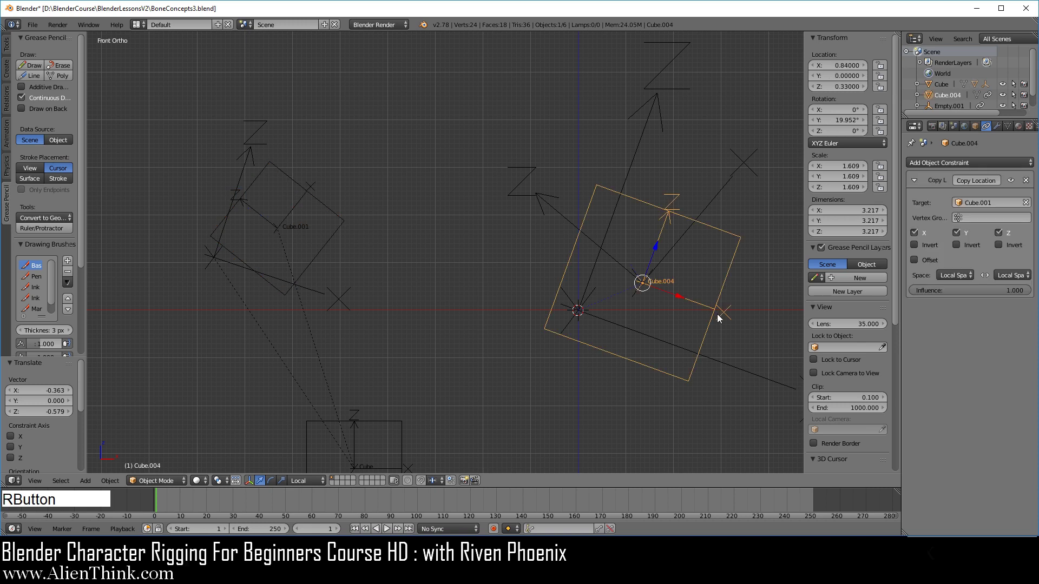
pyautogui.press('r')
pyautogui.click(722, 272)
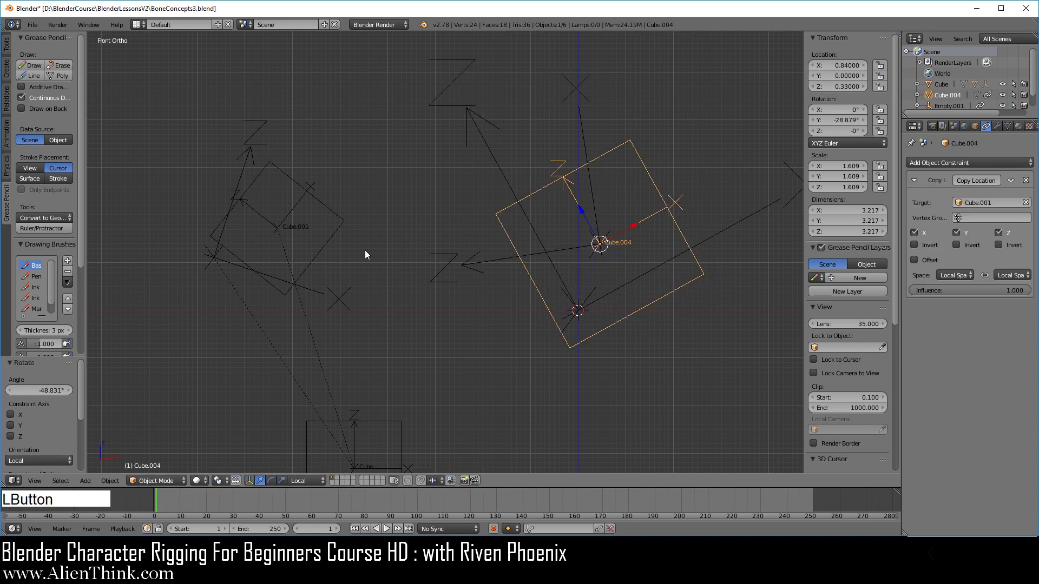
# Change Cube.001's location to X 2.15132 and Z 1.39043.
pyautogui.rightClick(336, 234)
pyautogui.moveTo(844, 64); pyautogui.dragTo(866, 87)
pyautogui.moveTo(835, 86)
pyautogui.mouseDown()
pyautogui.moveTo(865, 87)
pyautogui.moveTo(820, 86)
pyautogui.moveTo(871, 87)
pyautogui.moveTo(839, 87)
pyautogui.mouseUp()
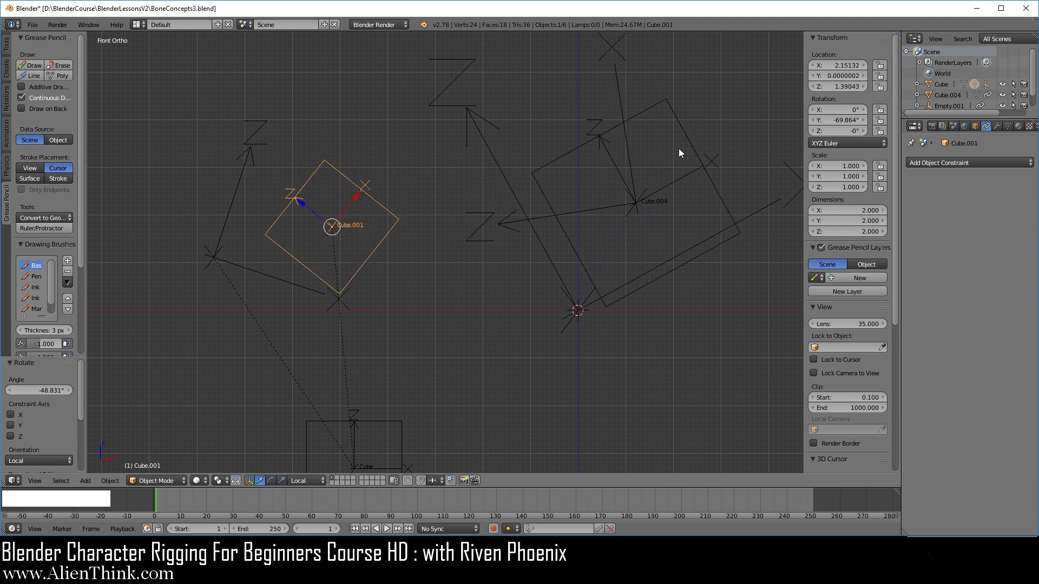
# Rotate Cube.004 about -1.2° in the front view.
pyautogui.rightClick(684, 127)
pyautogui.press('r')
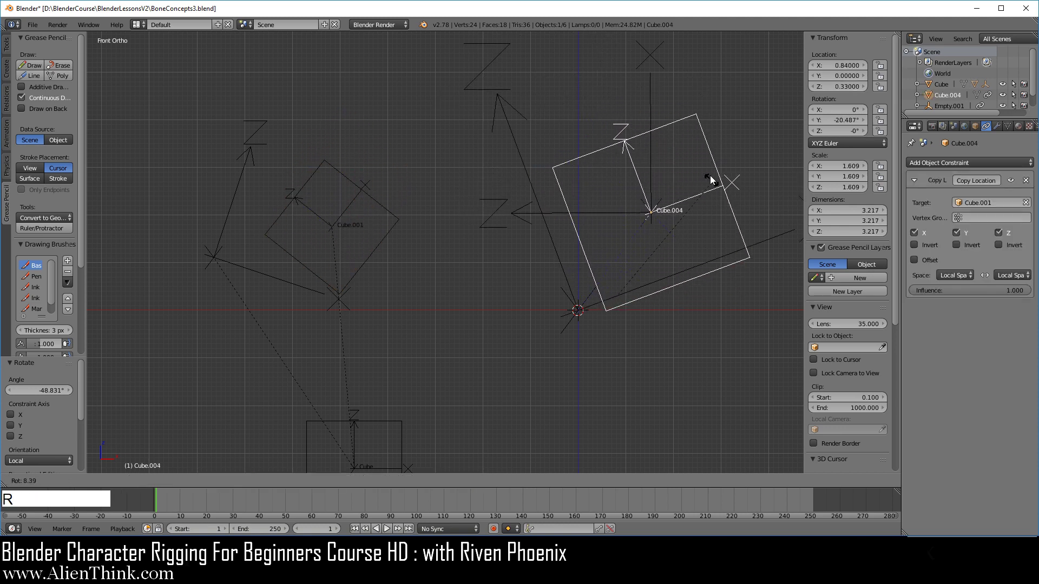
pyautogui.click(442, 216)
# Rotate Cube.001 about -51° and change its location to X 1.94132 and Z 1.31043.
pyautogui.rightClick(386, 211)
pyautogui.press('r')
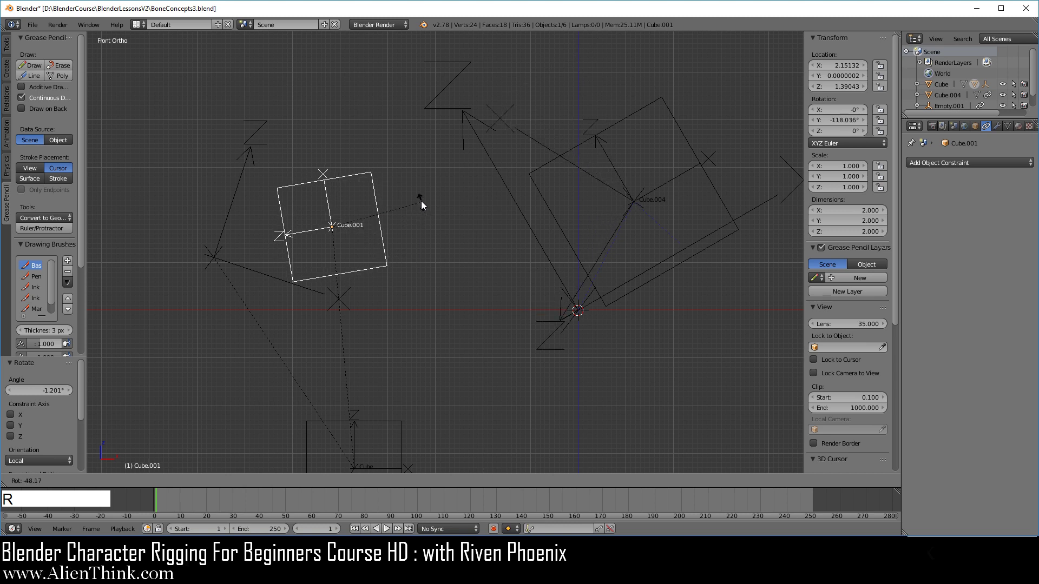
pyautogui.click(420, 197)
pyautogui.moveTo(844, 65); pyautogui.dragTo(837, 87)
# Set the target space of Cube.004's Copy Location constraint to World Space, keeping Local Space as its owner space.
pyautogui.rightClick(670, 134)
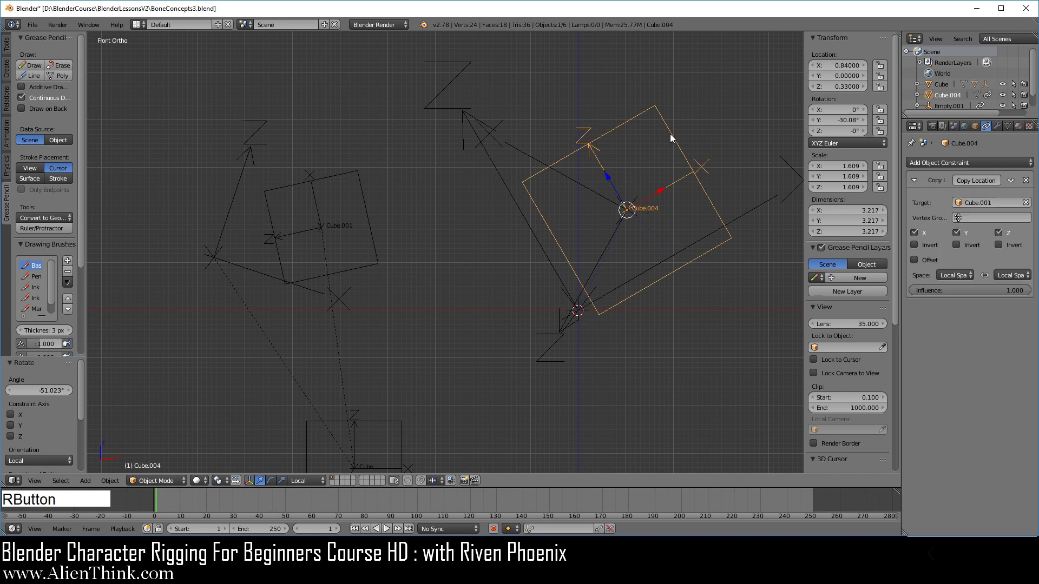
pyautogui.click(960, 276)
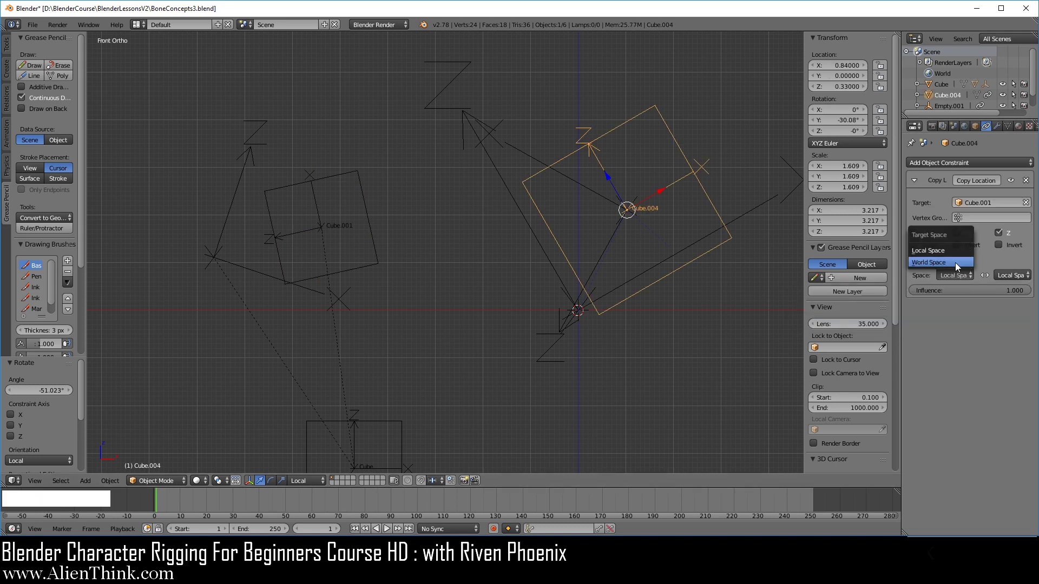
pyautogui.click(955, 262)
# Rotate Cube.004 about 80.9° in the front view.
pyautogui.keyDown('shift'); pyautogui.moveTo(536, 300); pyautogui.dragTo(542, 277, button='middle'); pyautogui.keyUp('shift')
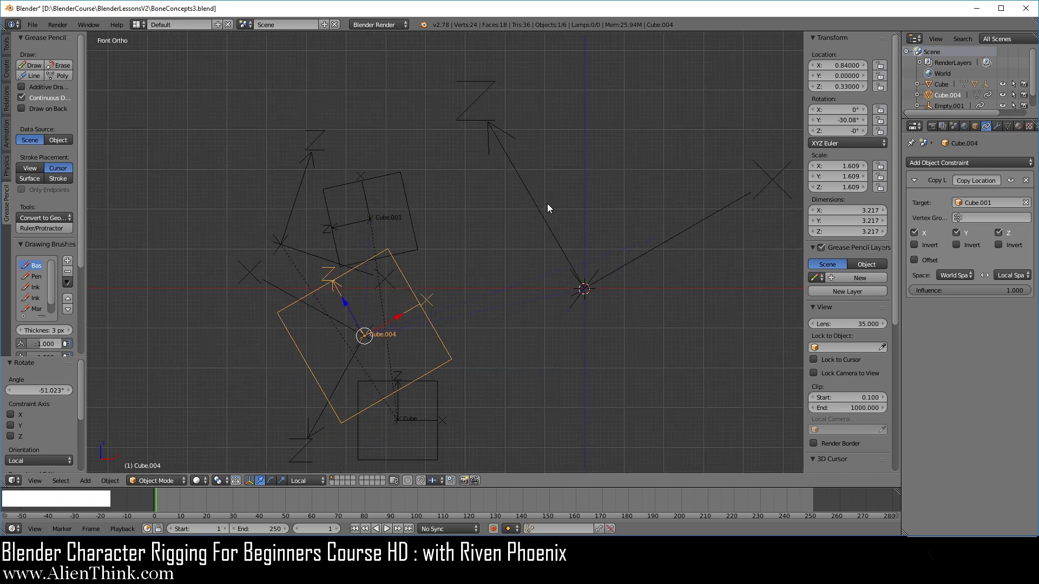
pyautogui.press('r')
pyautogui.click(654, 248)
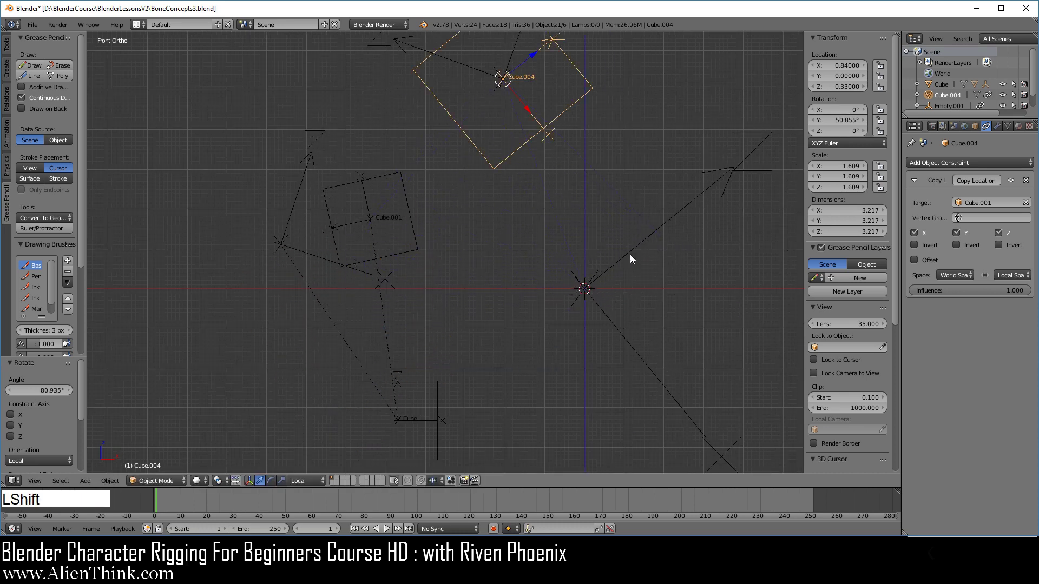
# Increase Cube.001's X location to slightly beyond 2.45 and select Cube.004 again.
pyautogui.keyDown('shift'); pyautogui.moveTo(630, 254); pyautogui.dragTo(387, 292, button='middle'); pyautogui.keyUp('shift')
pyautogui.rightClick(389, 297)
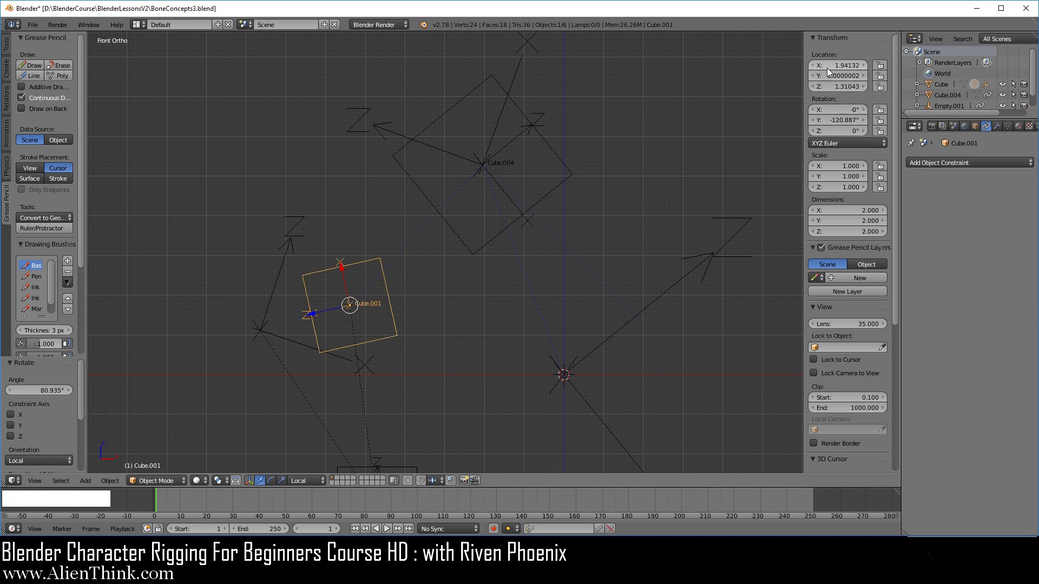
pyautogui.moveTo(829, 63)
pyautogui.mouseDown()
pyautogui.moveTo(811, 63)
pyautogui.moveTo(860, 63)
pyautogui.moveTo(844, 63)
pyautogui.mouseUp()
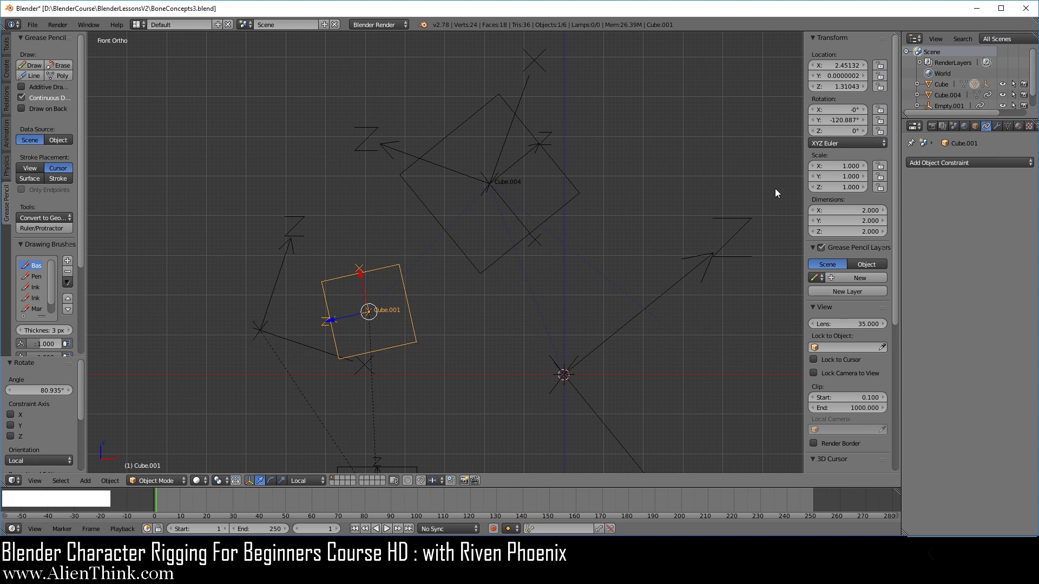
pyautogui.moveTo(844, 65)
pyautogui.mouseDown()
pyautogui.moveTo(895, 64)
pyautogui.moveTo(846, 65)
pyautogui.mouseUp()
pyautogui.rightClick(569, 210)
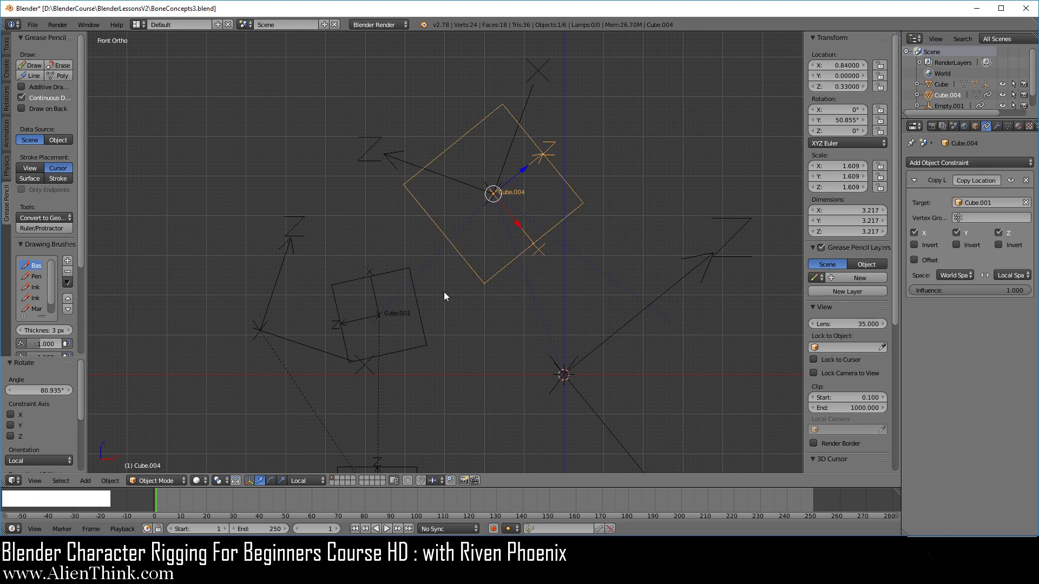
# Set Cube.001's X location to 2.62133 and compare it with Cube.004.
pyautogui.rightClick(417, 297)
pyautogui.moveTo(826, 65)
pyautogui.mouseDown()
pyautogui.moveTo(882, 65)
pyautogui.moveTo(841, 64)
pyautogui.mouseUp()
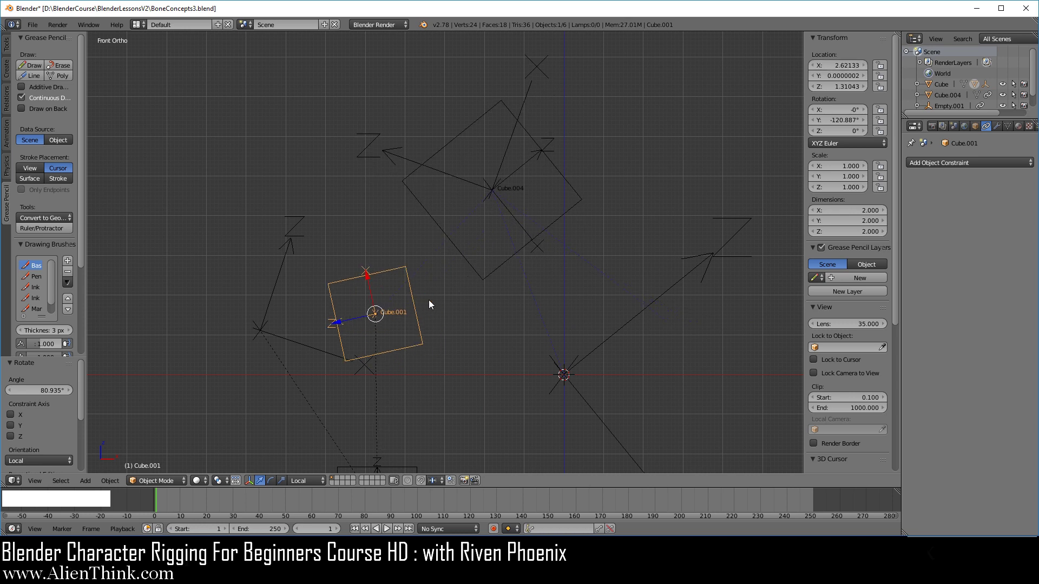
pyautogui.rightClick(511, 258)
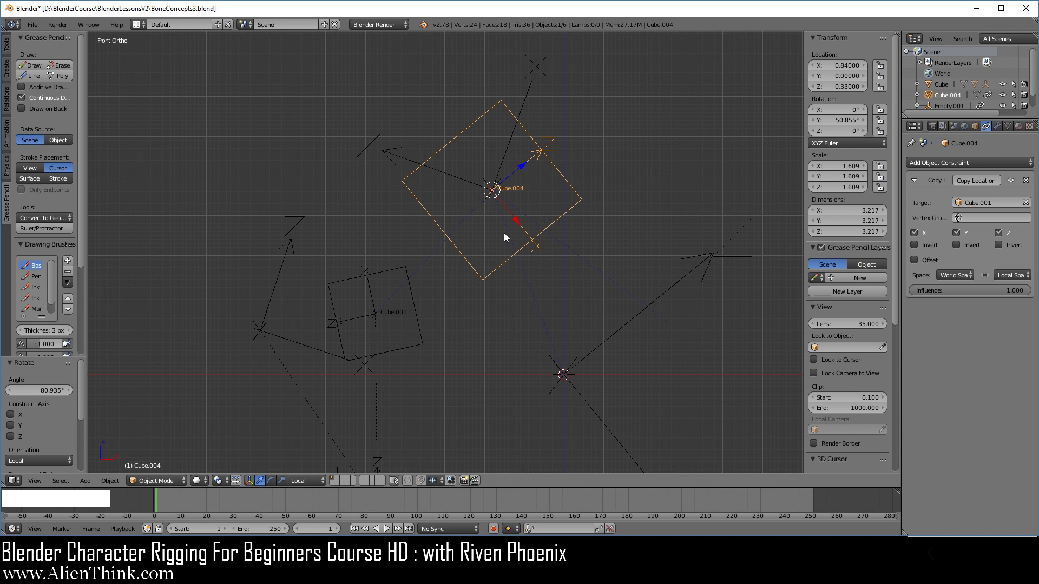
pyautogui.rightClick(413, 297)
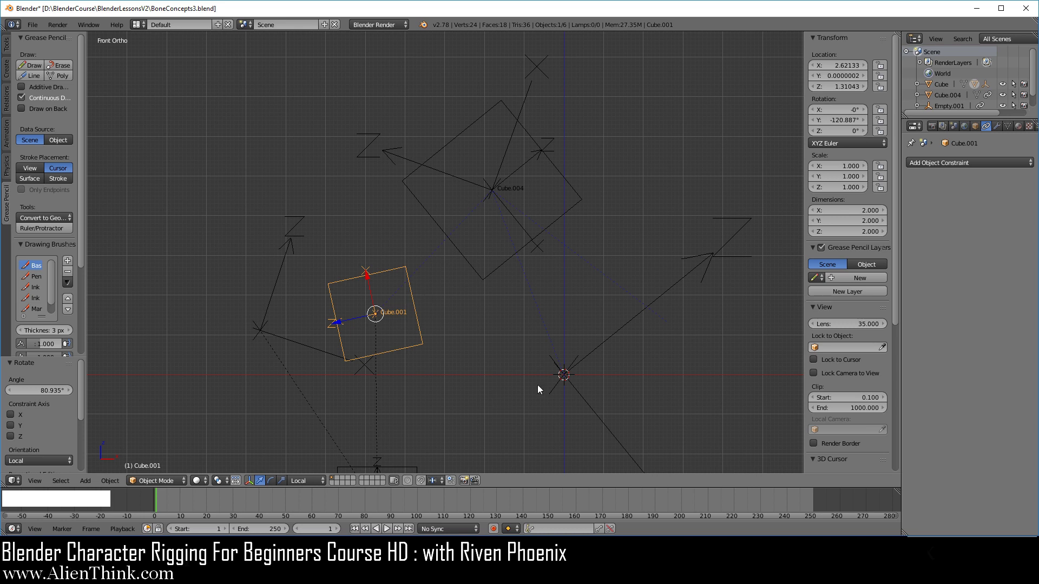
# Add a Single Arrow empty at the world origin and scale it up to about 4.879.
pyautogui.hotkey('shift', 'a')
pyautogui.moveTo(680, 238)
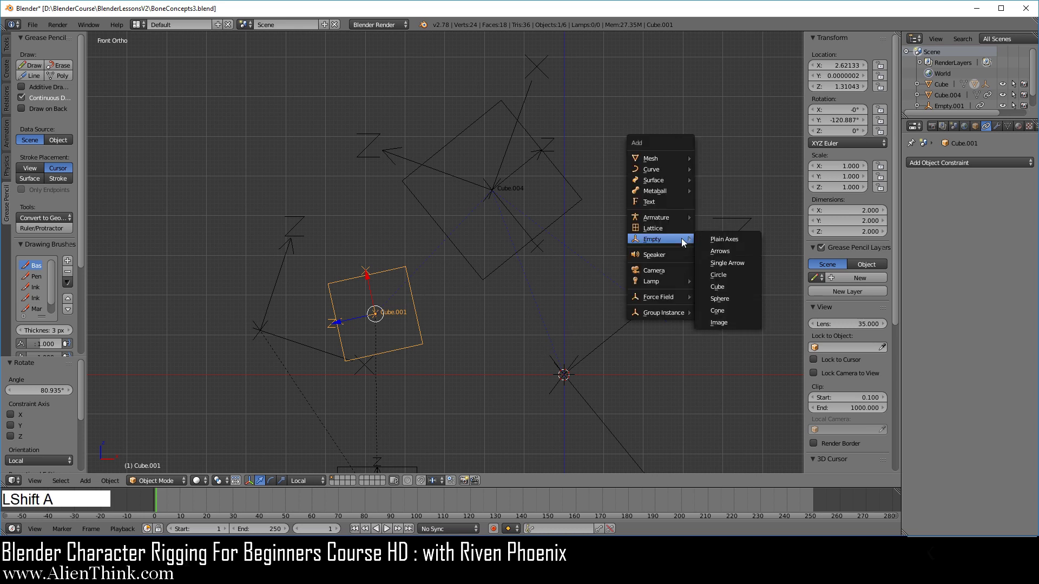
pyautogui.click(733, 263)
pyautogui.press('s')
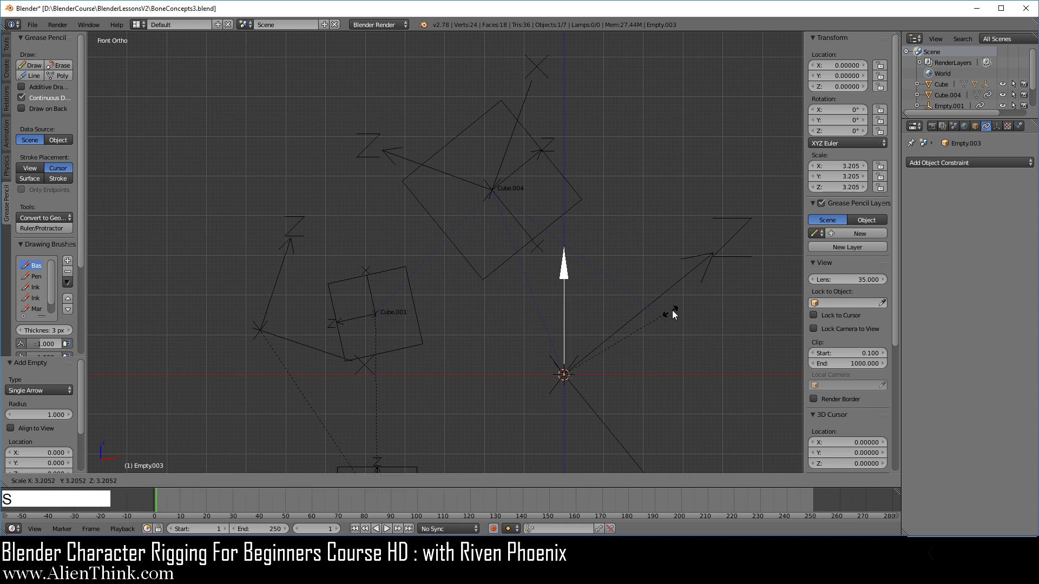
pyautogui.click(716, 263)
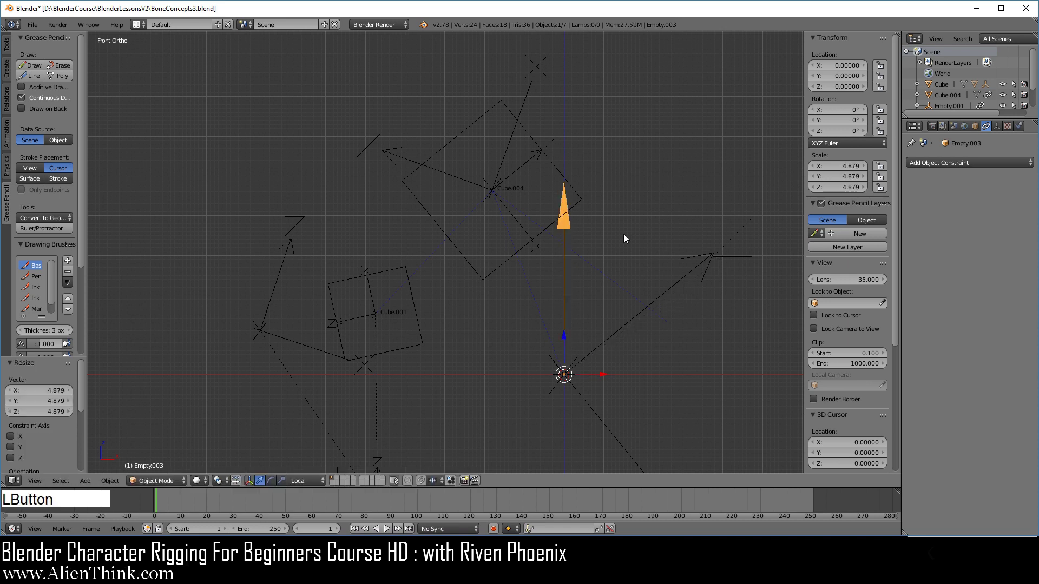
# Give the single-arrow empty a Copy Location constraint that targets Cube.004.
pyautogui.rightClick(564, 225)
pyautogui.click(955, 160)
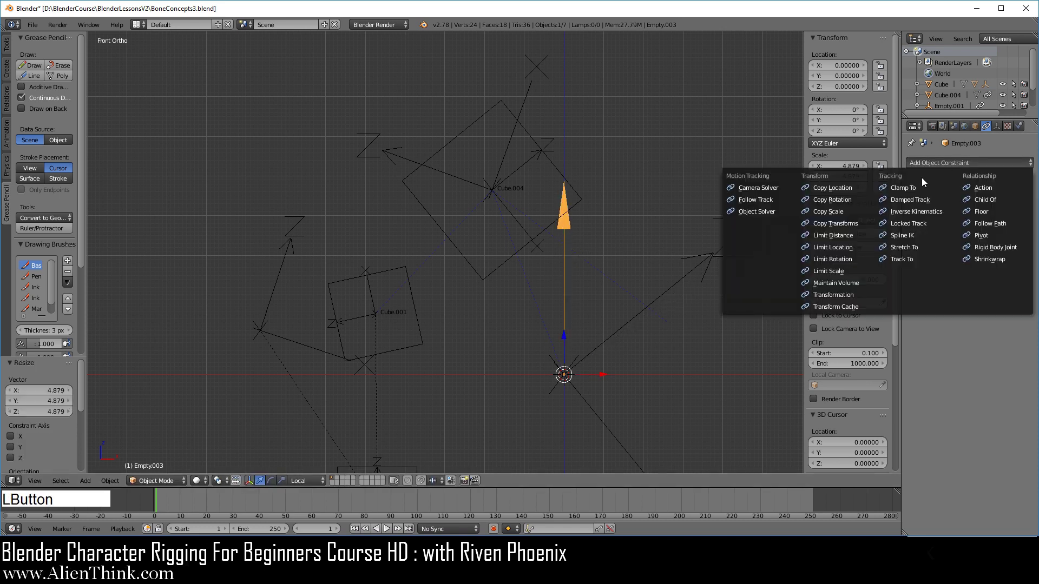
pyautogui.click(858, 188)
pyautogui.click(1026, 202)
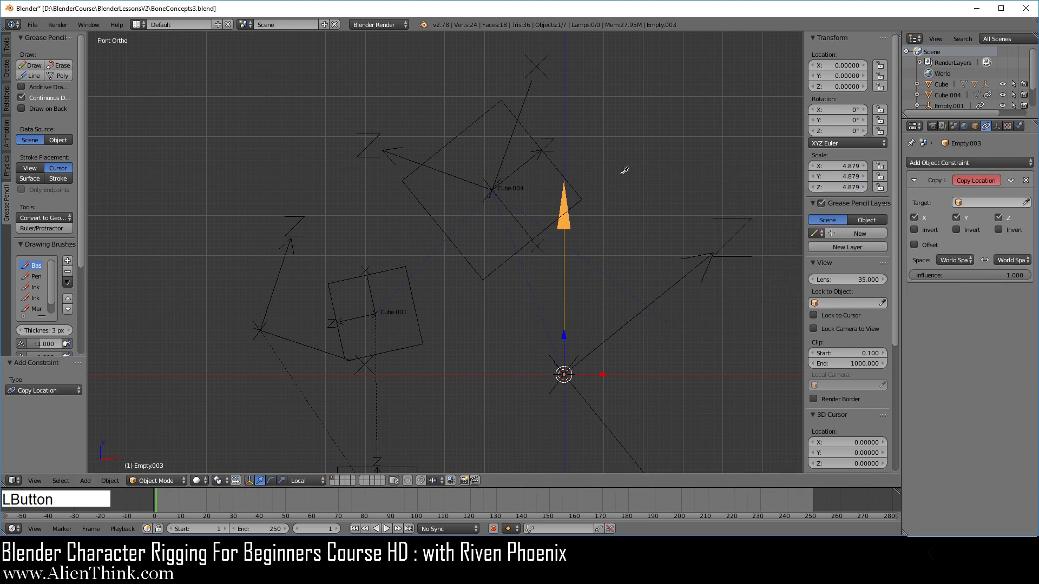
pyautogui.click(569, 160)
pyautogui.keyDown('shift'); pyautogui.moveTo(563, 234); pyautogui.dragTo(567, 290, button='middle'); pyautogui.keyUp('shift')
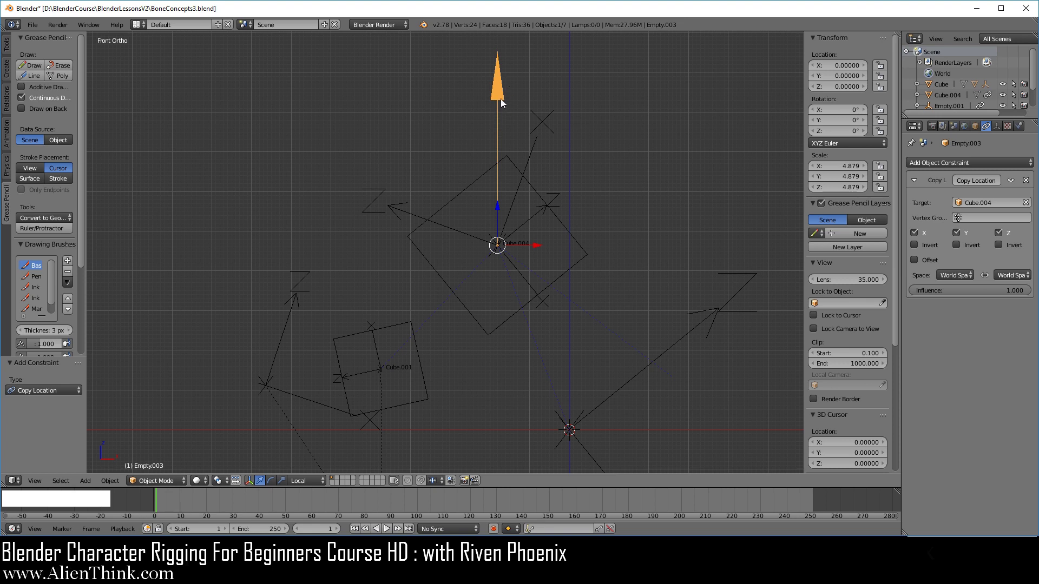
pyautogui.press('shift')
pyautogui.keyDown('shift'); pyautogui.moveTo(589, 251); pyautogui.dragTo(560, 218, button='middle'); pyautogui.keyUp('shift')
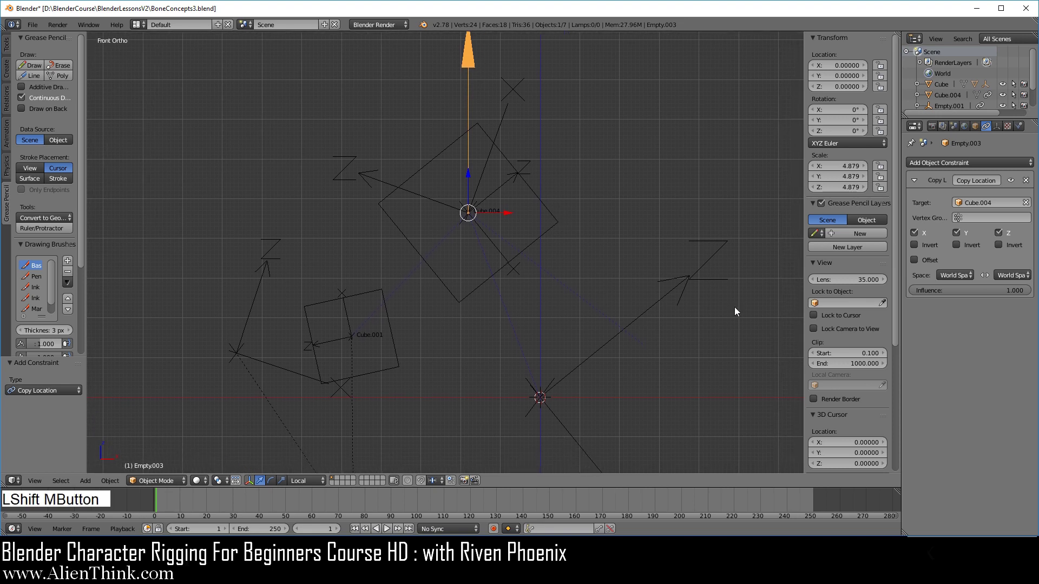
# Add a Copy Rotation constraint to the single-arrow empty, targeting Cube.001 with Local Space as the target space.
pyautogui.click(913, 180)
pyautogui.click(943, 164)
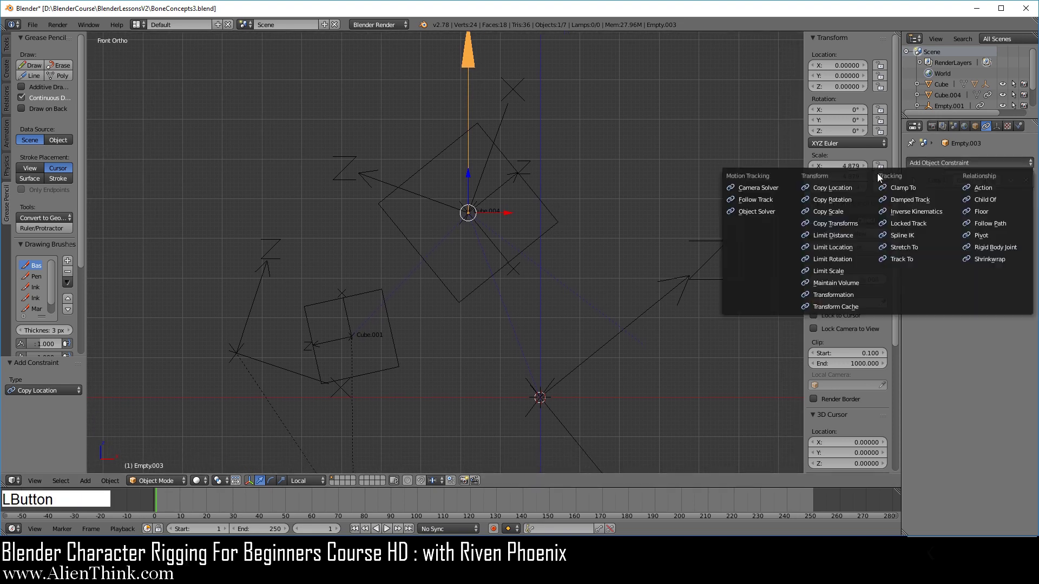
pyautogui.click(858, 199)
pyautogui.click(1026, 223)
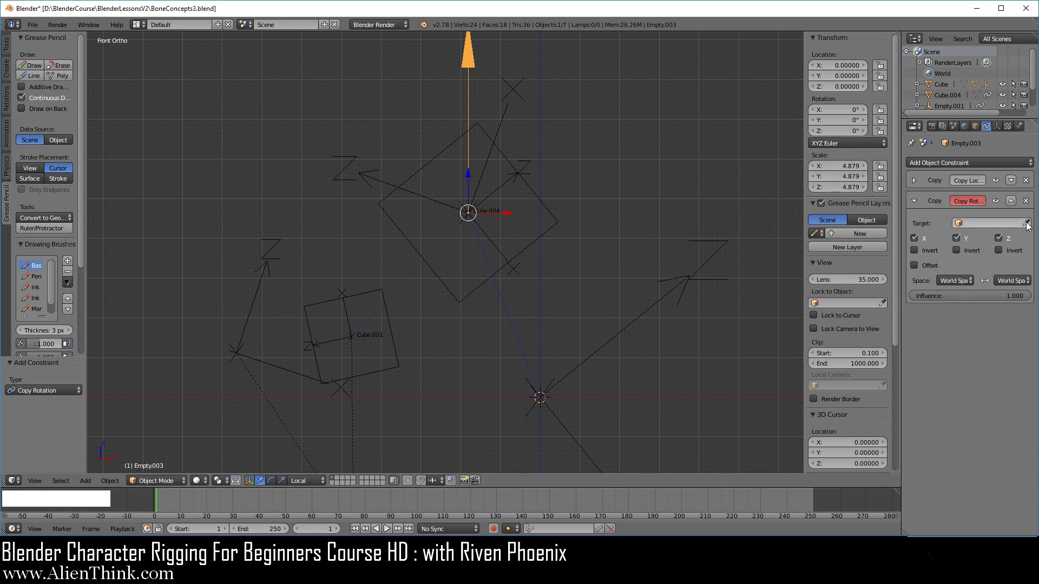
pyautogui.click(364, 290)
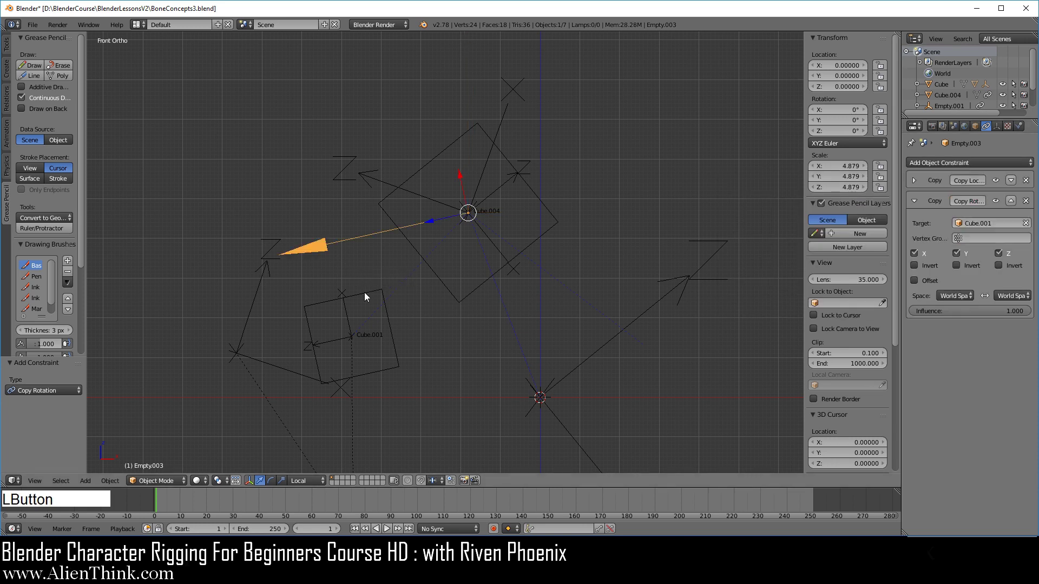
pyautogui.click(947, 296)
pyautogui.click(950, 275)
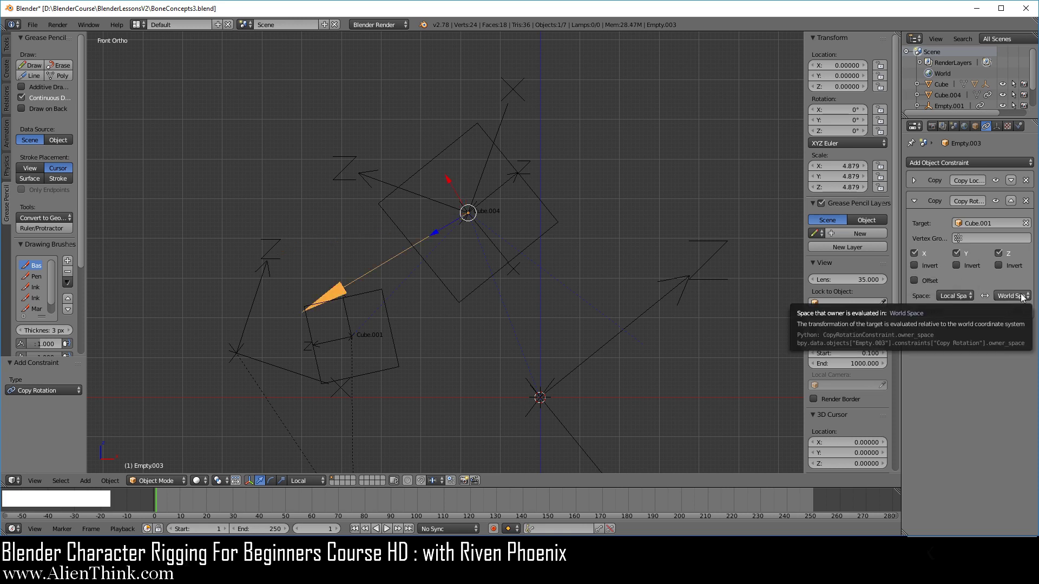
# Add a second Copy Rotation constraint to the single-arrow empty, targeting Cube.004 with Offset enabled.
pyautogui.click(962, 163)
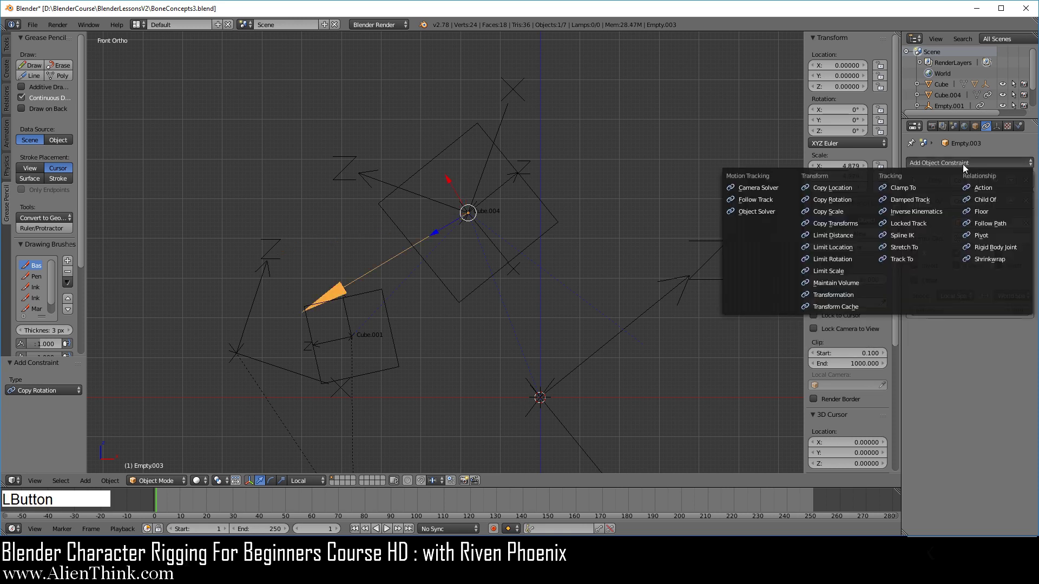
pyautogui.click(841, 200)
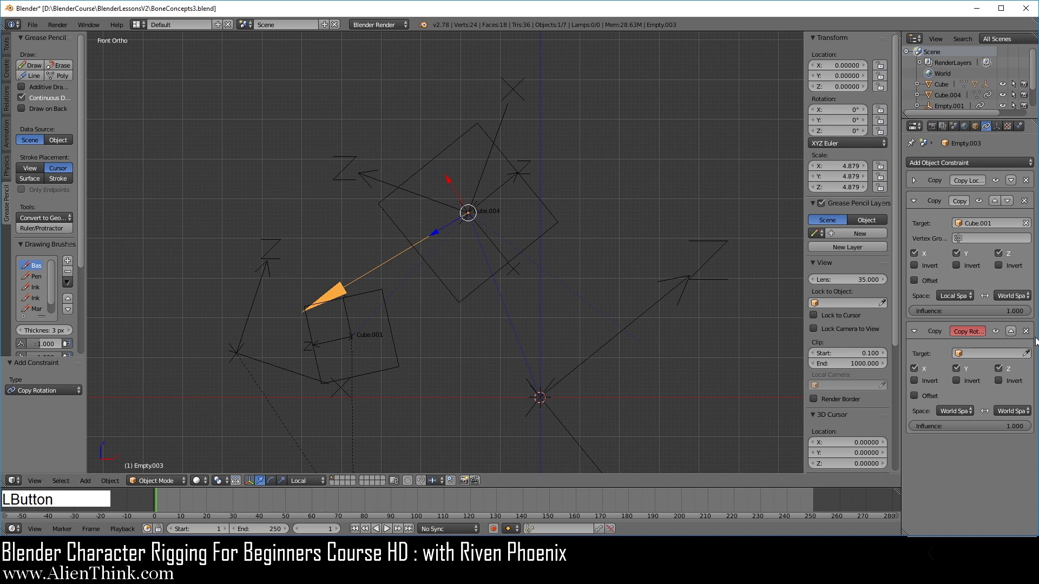
pyautogui.click(1026, 353)
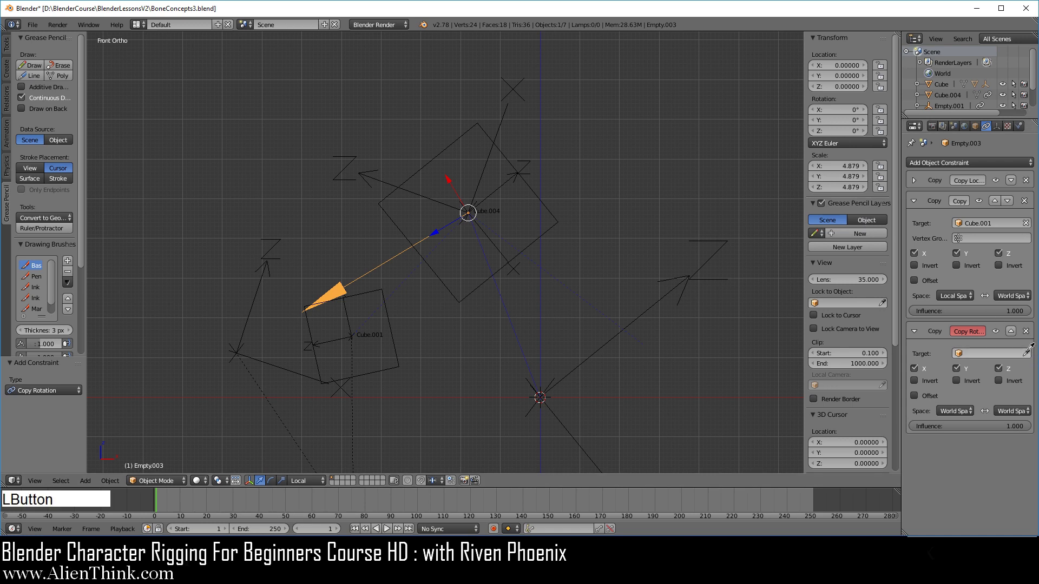
pyautogui.click(532, 180)
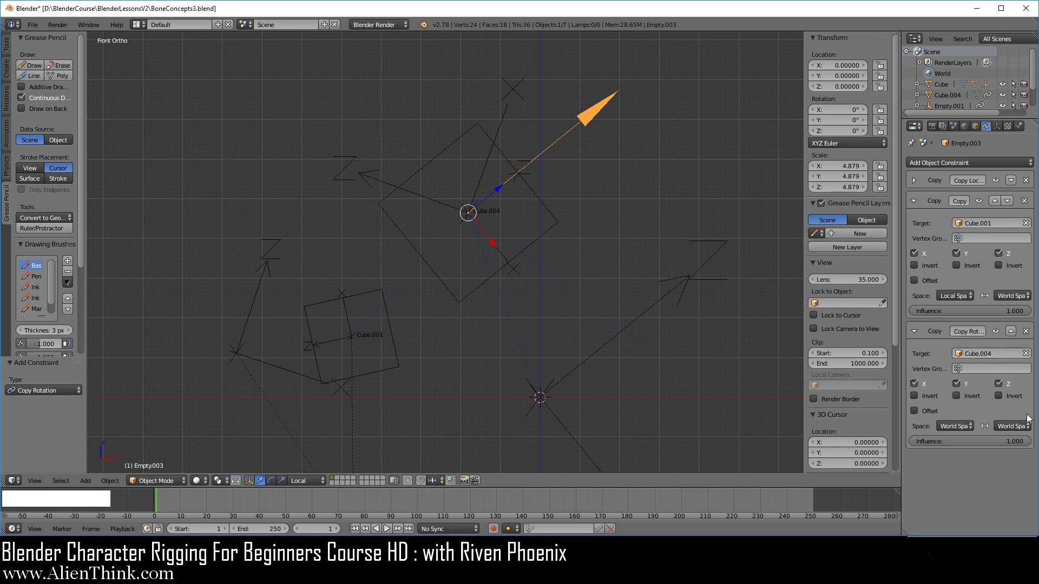
pyautogui.click(930, 410)
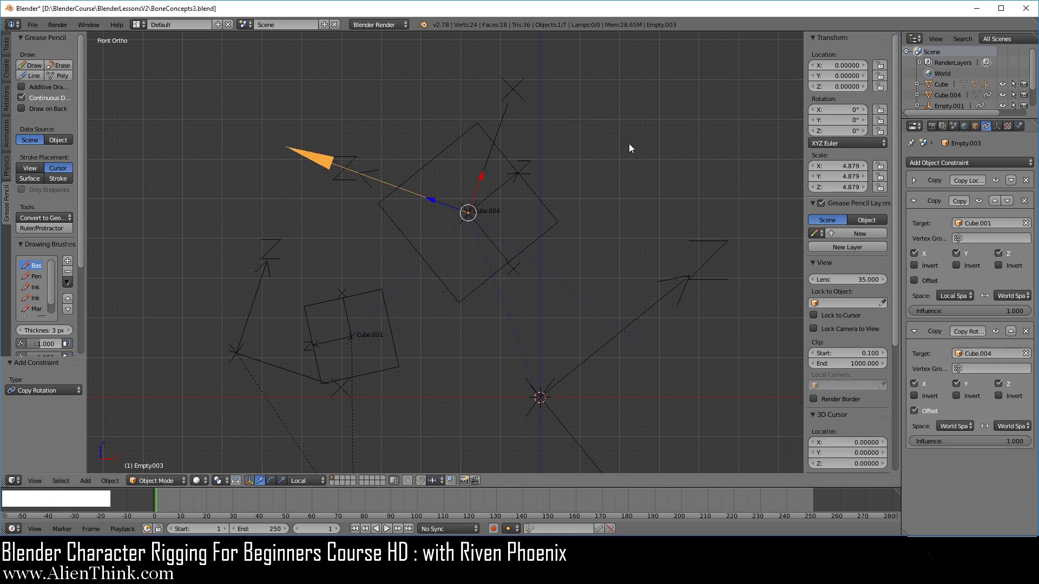
# Clear Cube.001's rotation and preview a slight rotation of it without keeping the turn.
pyautogui.rightClick(386, 302)
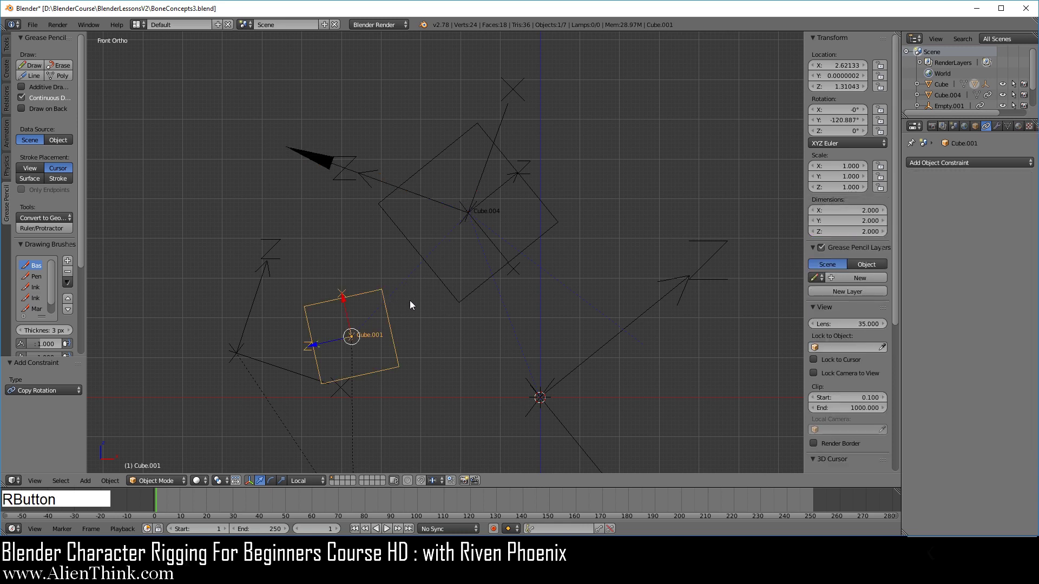
pyautogui.hotkey('alt', 'r')
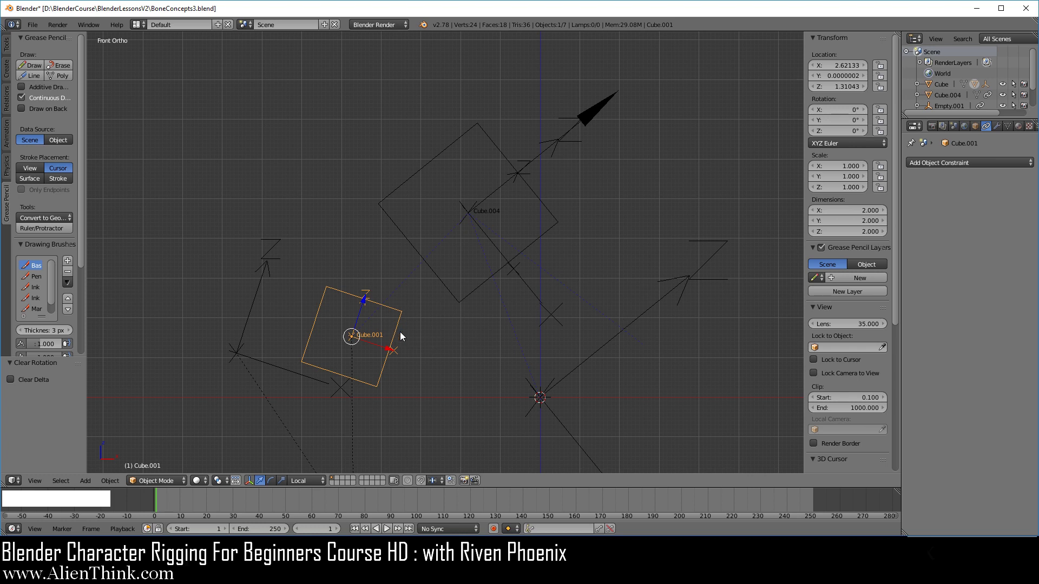
pyautogui.press('r')
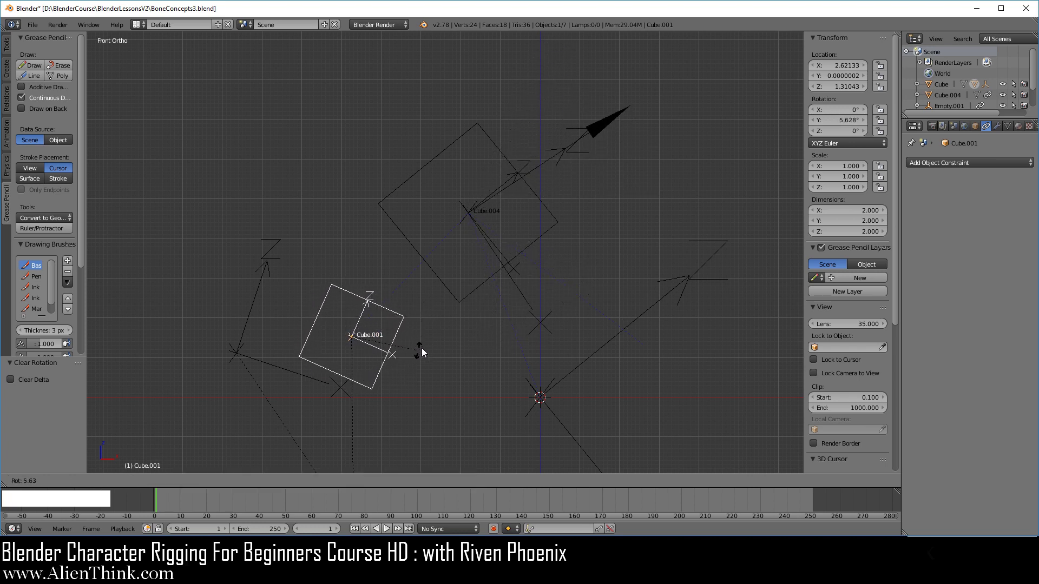
pyautogui.rightClick(422, 368)
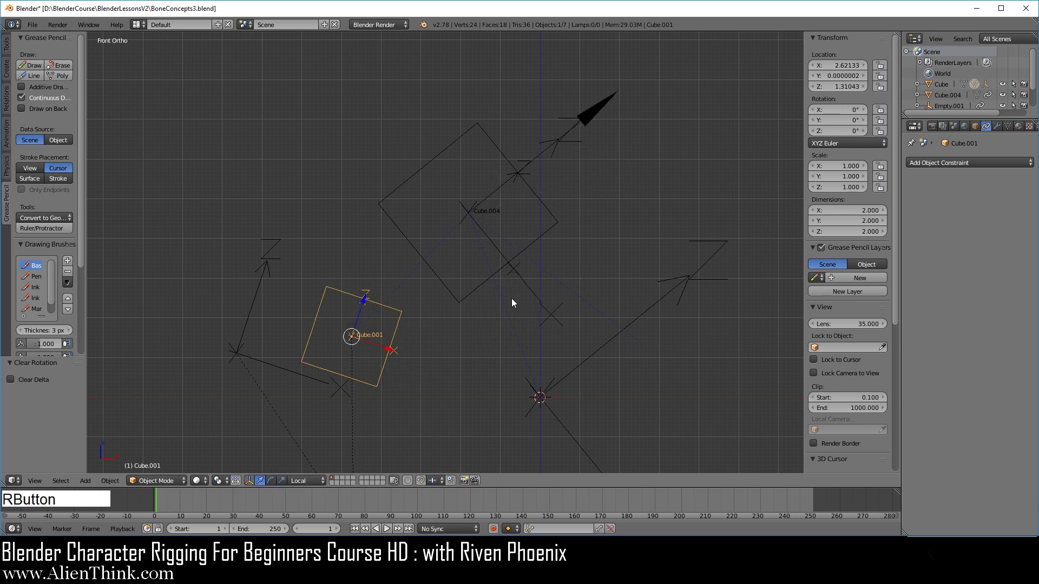
# Compare the orientations of the single-arrow empty, Cube.001, Cube.004 and the large arrows empty at the origin, previewing another rotation of Cube.001.
pyautogui.rightClick(596, 113)
pyautogui.rightClick(410, 319)
pyautogui.press('r')
pyautogui.rightClick(430, 363)
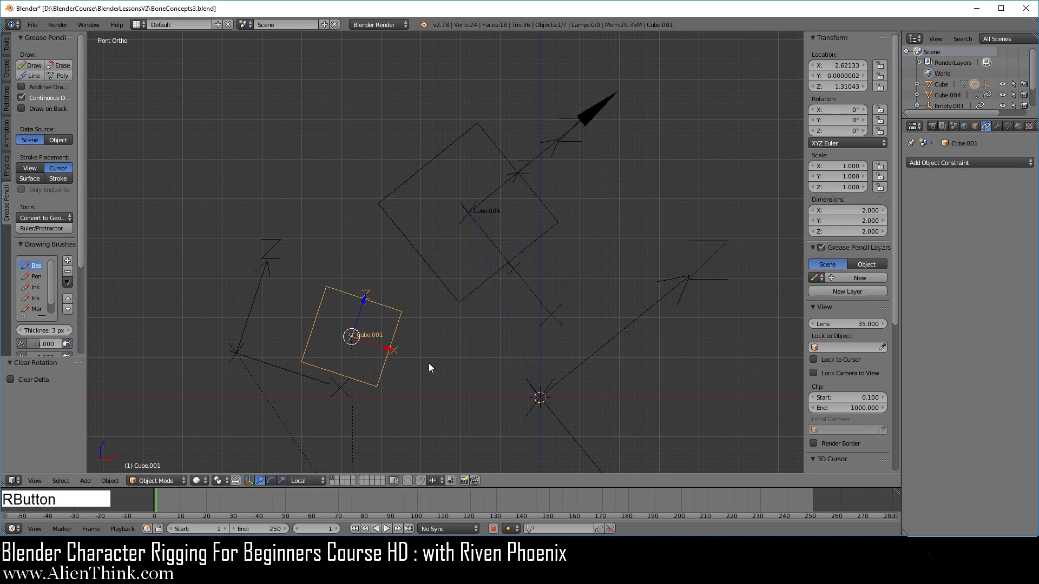
pyautogui.rightClick(596, 111)
pyautogui.rightClick(549, 211)
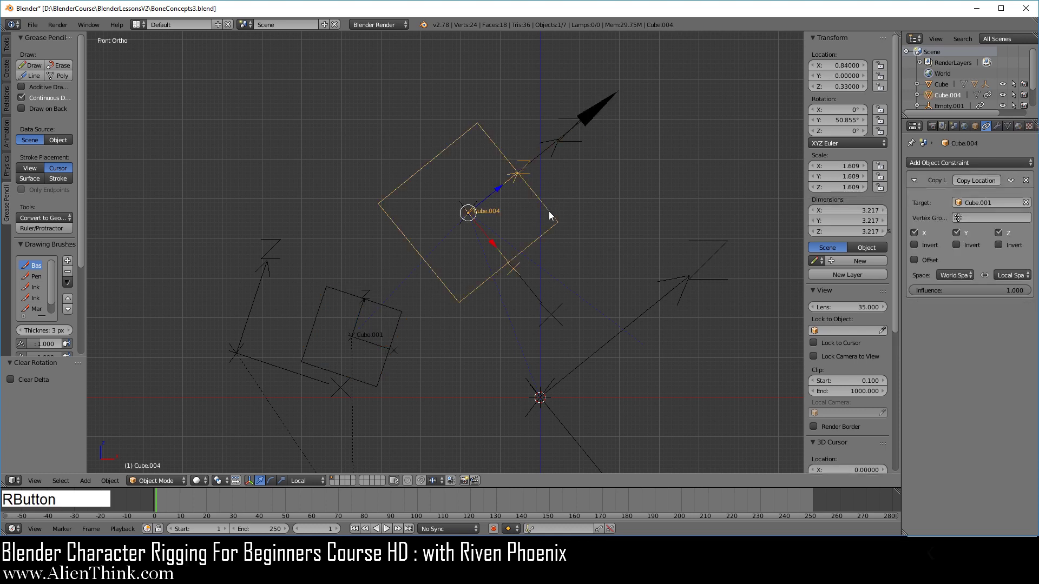
pyautogui.rightClick(661, 300)
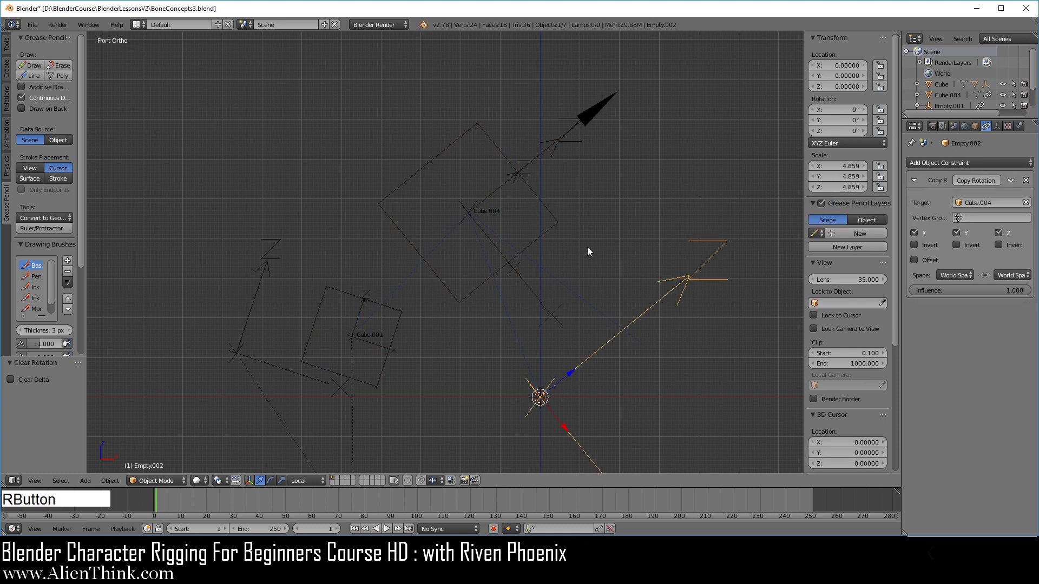
pyautogui.rightClick(552, 216)
# Add a third Copy Rotation constraint to the single-arrow empty, targeting Cube.001 in World Space with Offset enabled.
pyautogui.rightClick(595, 112)
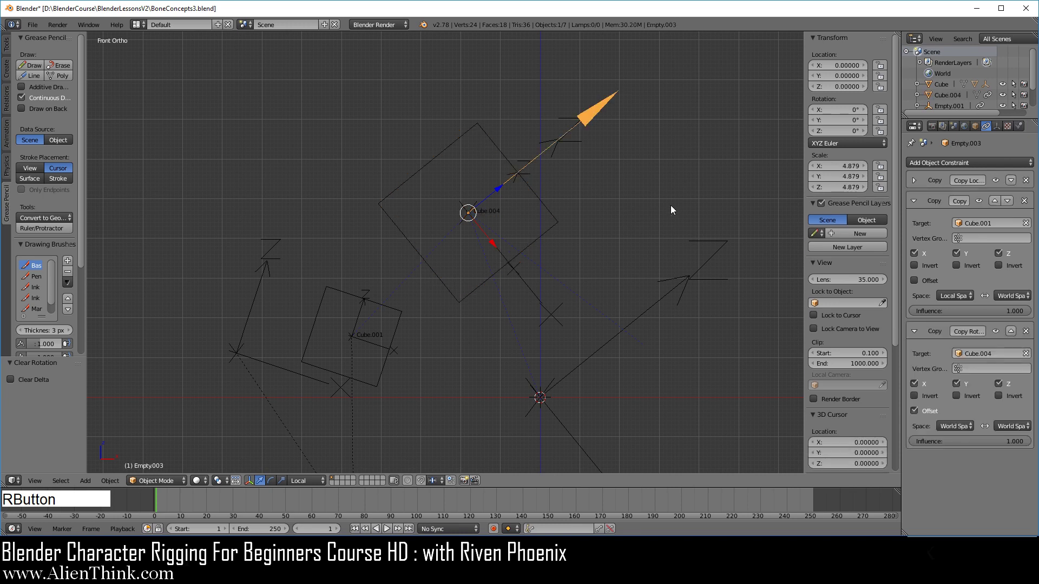
pyautogui.click(962, 164)
pyautogui.click(848, 200)
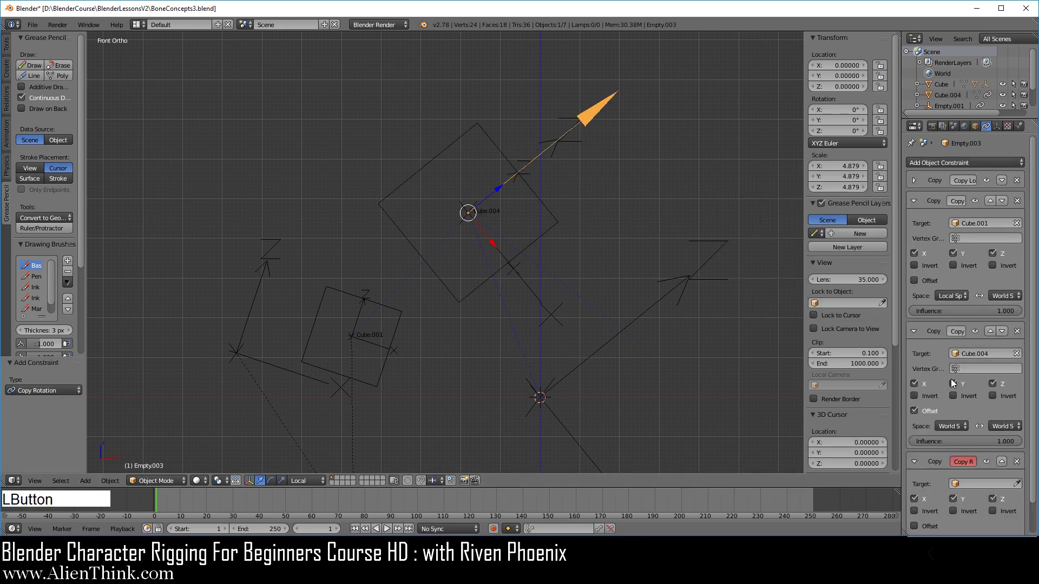
pyautogui.click(1017, 483)
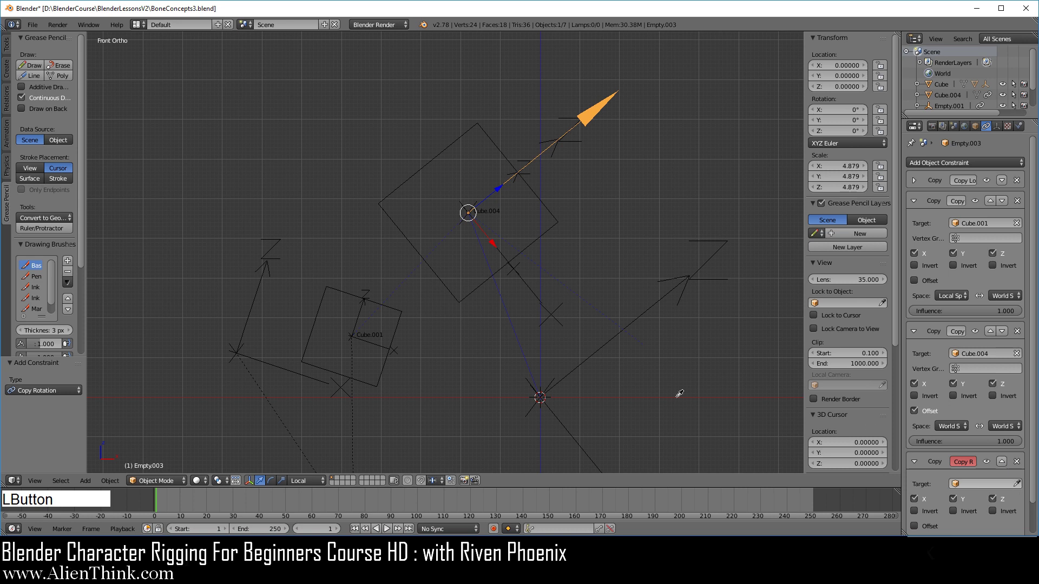
pyautogui.click(401, 303)
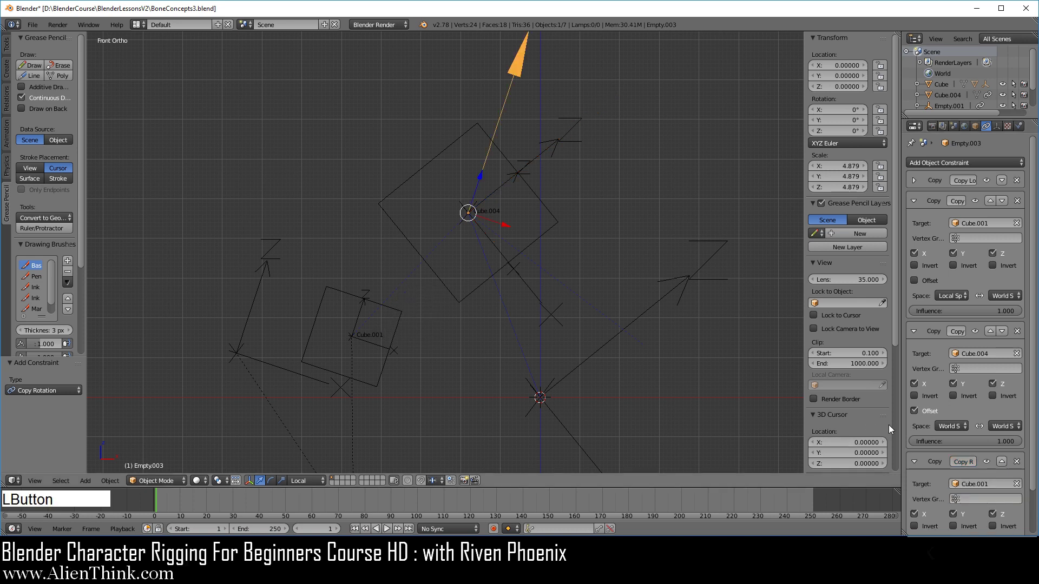
pyautogui.scroll(-4, 889, 424)
pyautogui.scroll(-2, 950, 488)
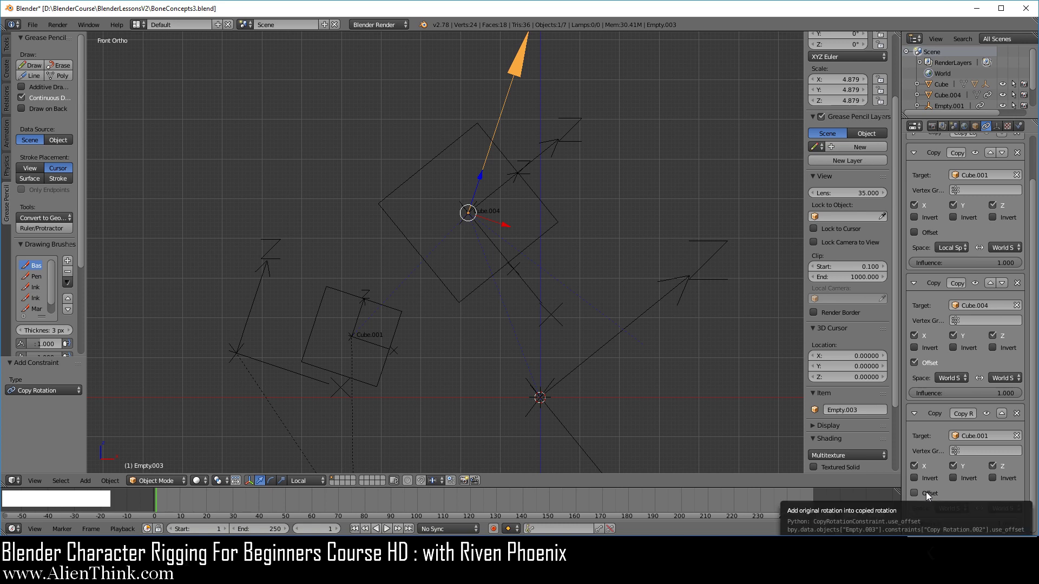
pyautogui.click(927, 492)
pyautogui.scroll(2, 991, 351)
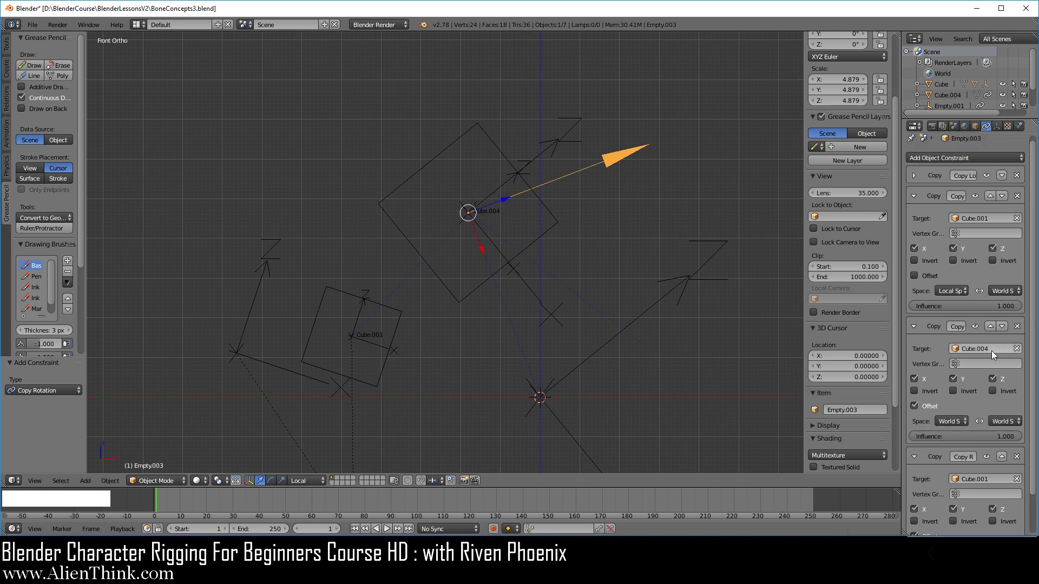
pyautogui.scroll(-2, 991, 351)
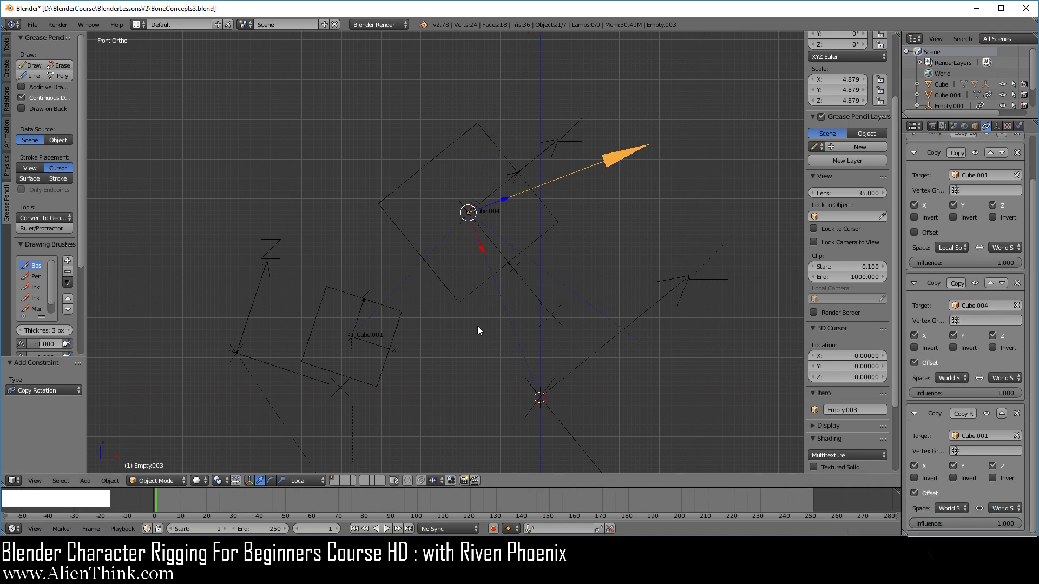
# Move Cube.001 by about -1.649 in X and 0.422 in Z in the front view.
pyautogui.rightClick(401, 318)
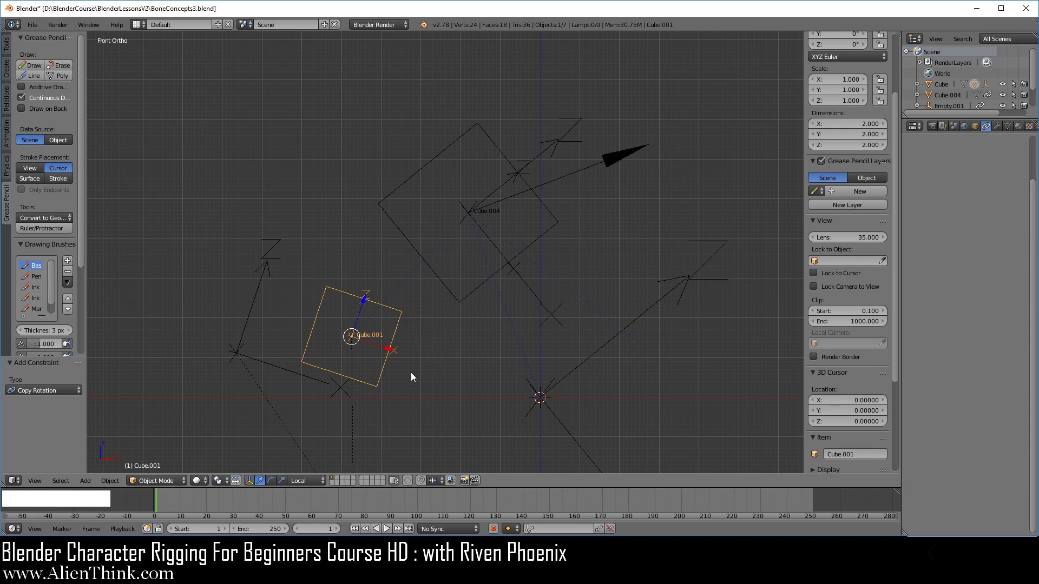
pyautogui.press('g')
pyautogui.click(303, 346)
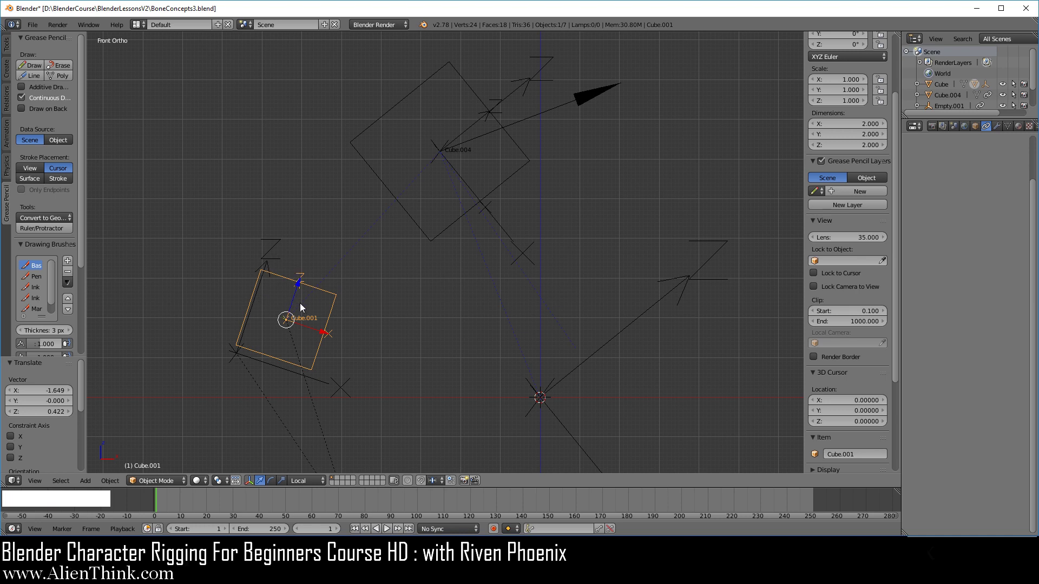
# Invert the Y rotation in the single-arrow empty's first Copy Rotation constraint, which targets Cube.001 in Local Space.
pyautogui.rightClick(583, 101)
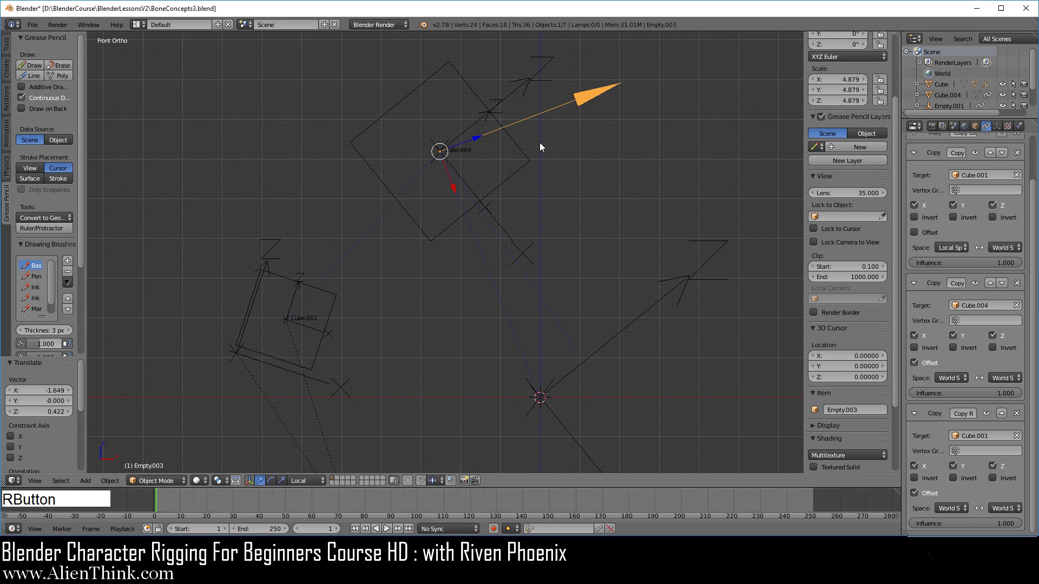
pyautogui.rightClick(331, 303)
pyautogui.rightClick(583, 101)
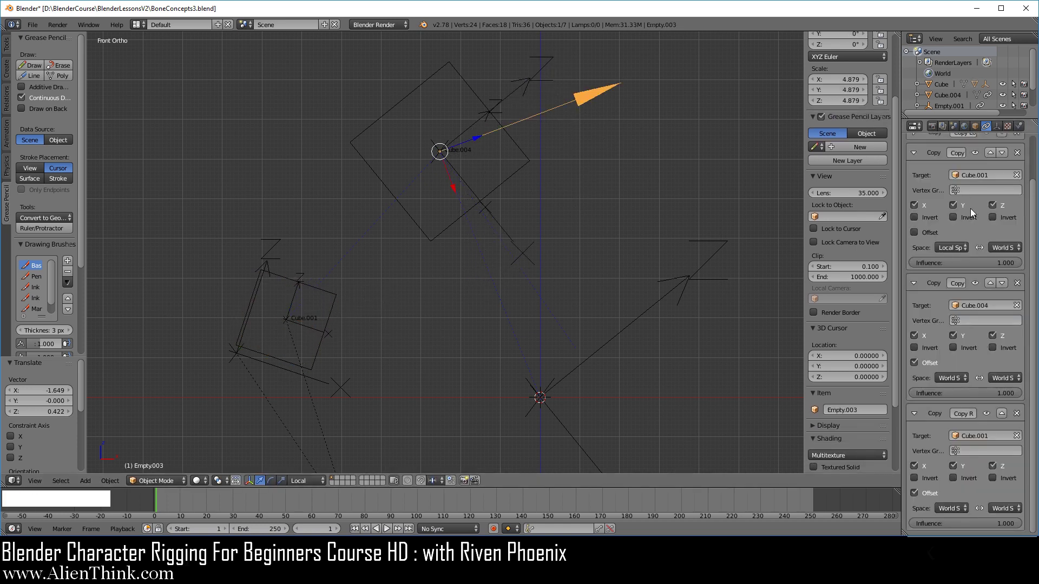
pyautogui.click(953, 218)
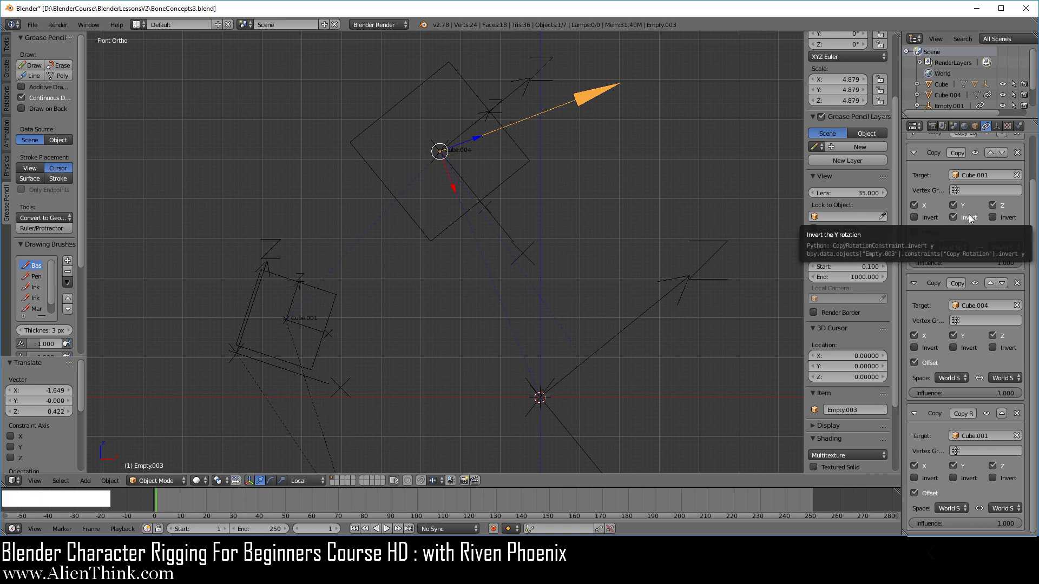
# Lower Cube.001 by reducing its Z location to about 0.672.
pyautogui.rightClick(332, 315)
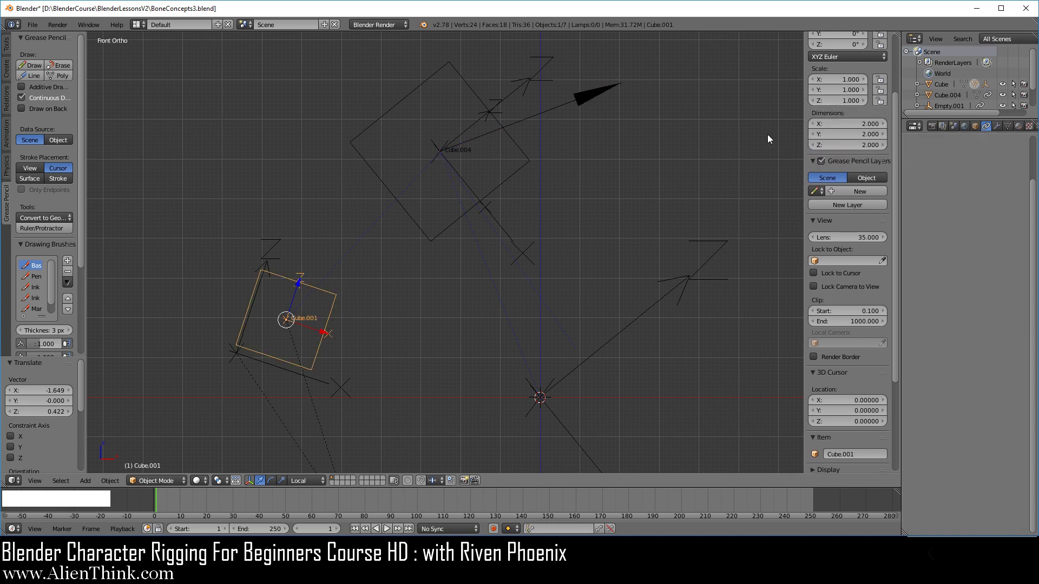
pyautogui.scroll(4, 855, 150)
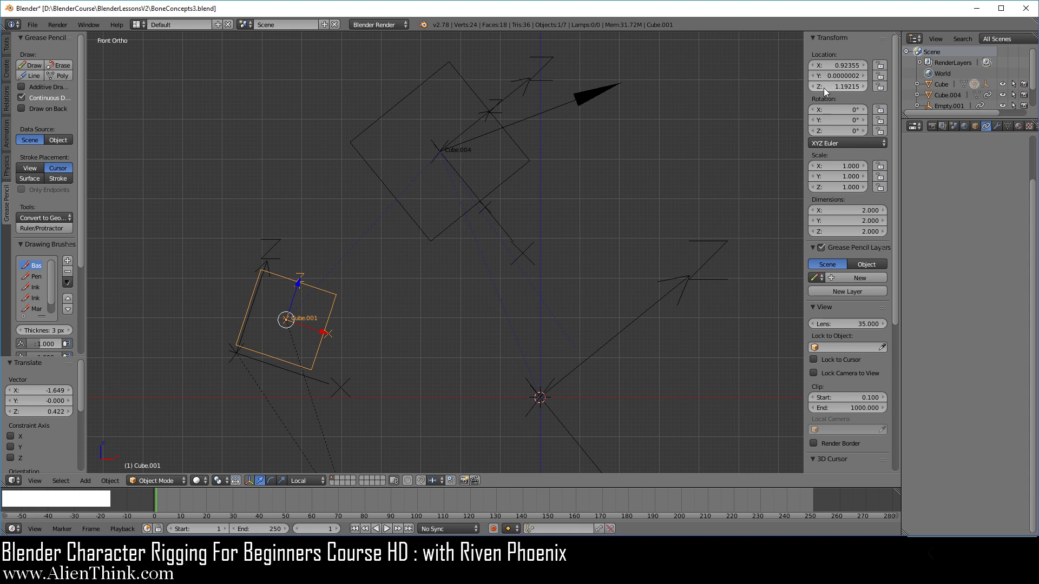
pyautogui.moveTo(823, 87); pyautogui.dragTo(799, 87)
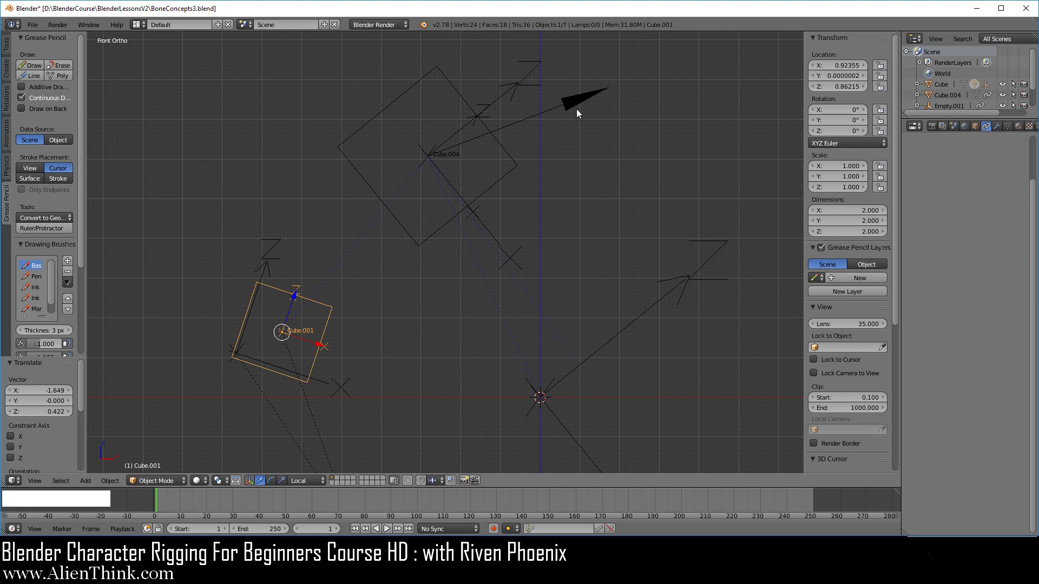
pyautogui.moveTo(842, 87); pyautogui.dragTo(820, 86)
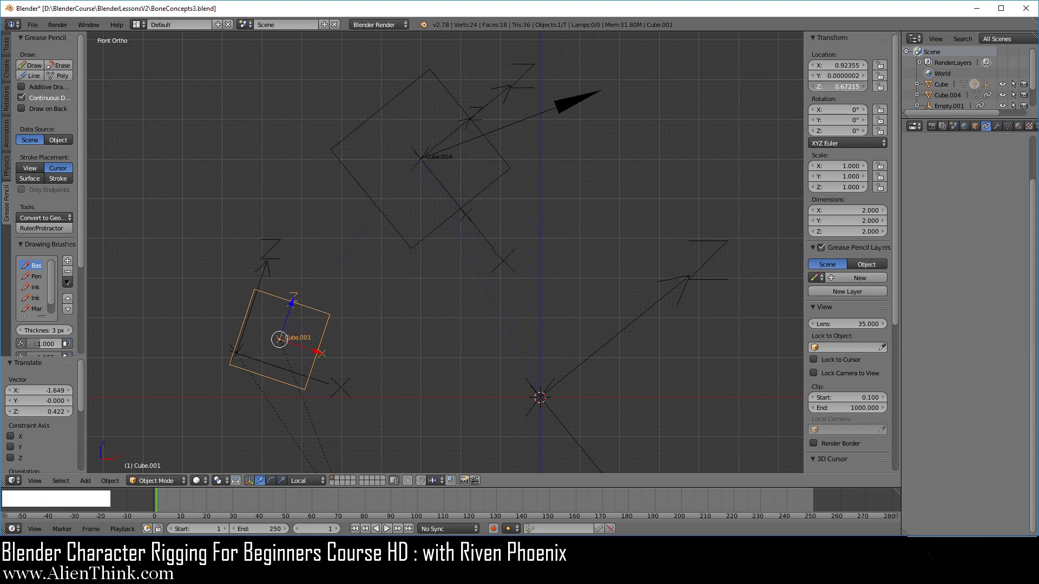
# Duplicate the single-arrow empty in place and enable Offset on the copy's first Copy Rotation constraint.
pyautogui.rightClick(568, 106)
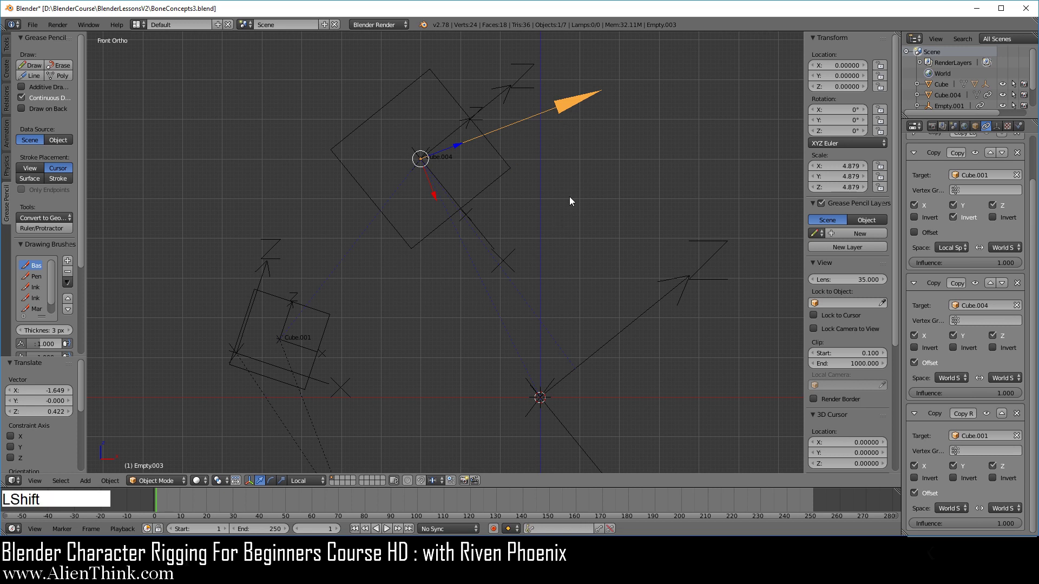
pyautogui.hotkey('shift', 'd')
pyautogui.rightClick(629, 174)
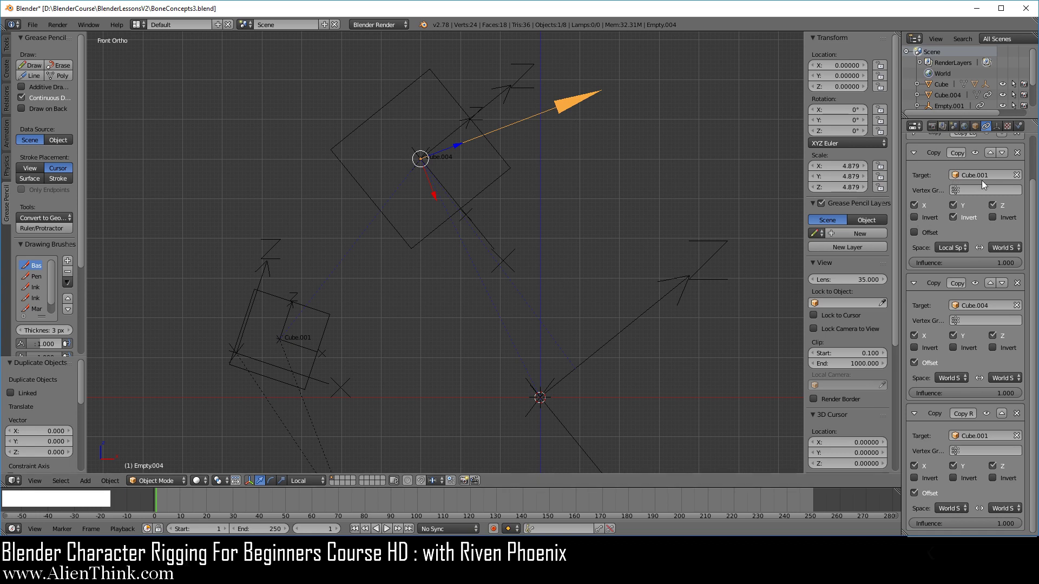
pyautogui.scroll(3, 982, 180)
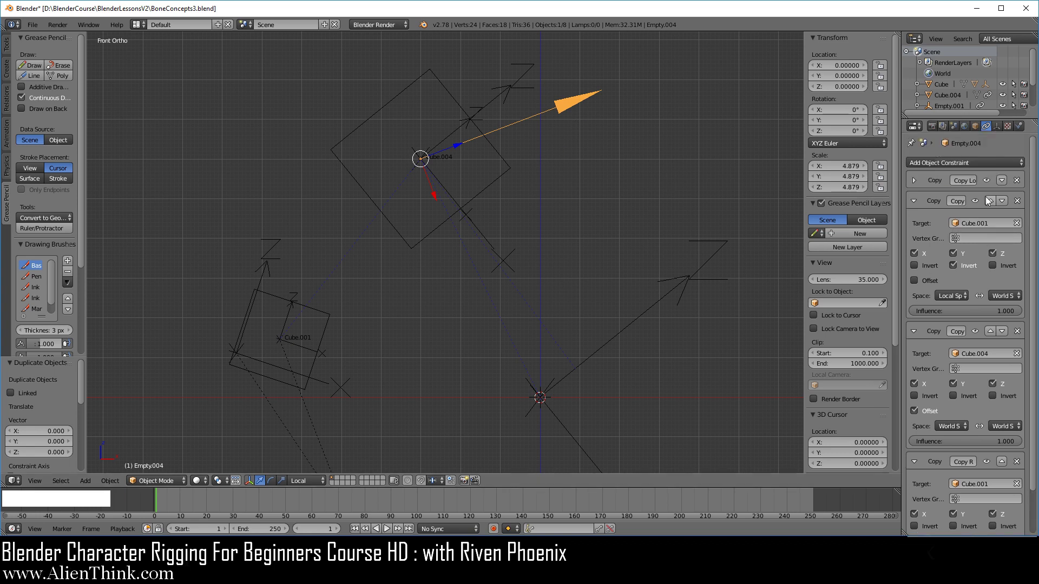
pyautogui.click(927, 281)
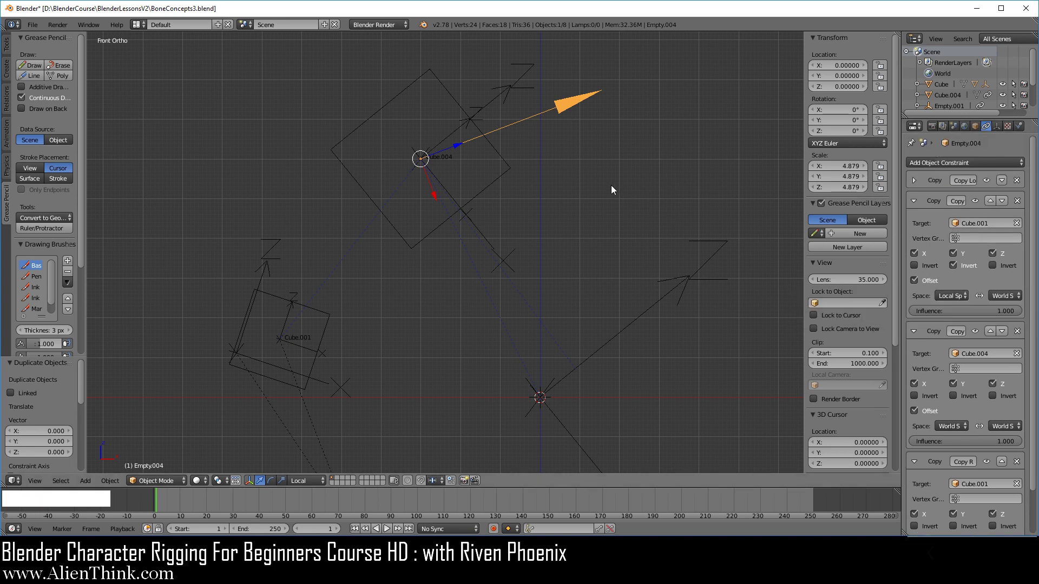
# Rotate the duplicated single-arrow empty by -90° in the front view.
pyautogui.write('r')
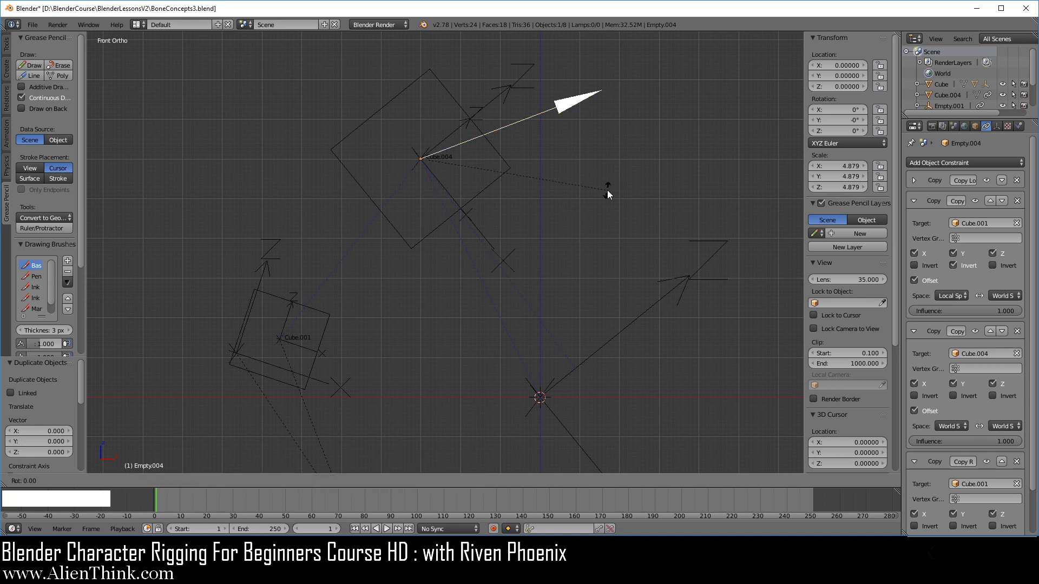
pyautogui.write('90')
pyautogui.press('KP_Subtract')
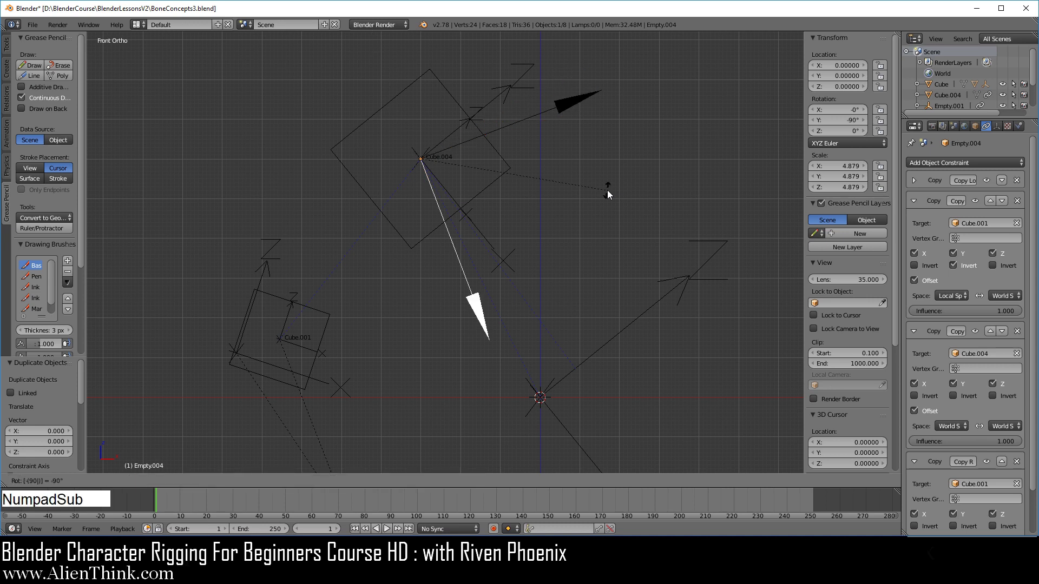
pyautogui.press('KP_Enter')
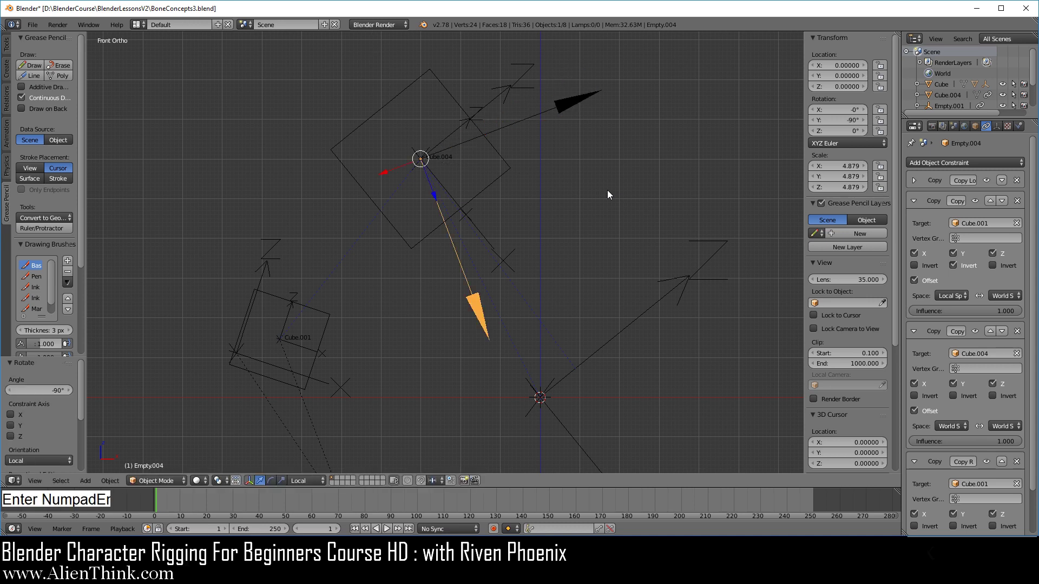
# Shift Cube.001 to about 1.674 in X and 1.072 in Z.
pyautogui.rightClick(324, 335)
pyautogui.moveTo(825, 63); pyautogui.dragTo(844, 86)
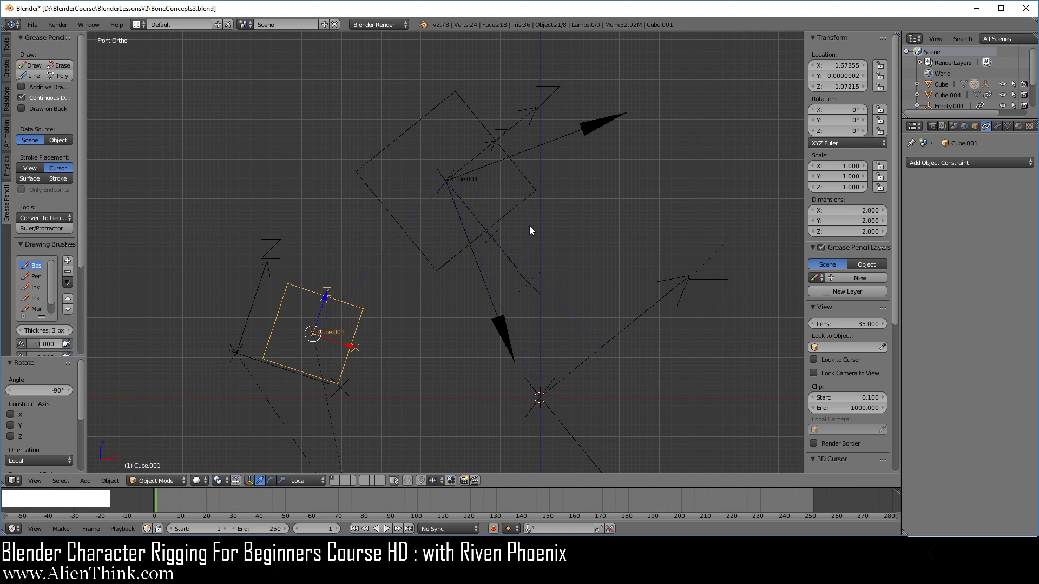
# Change the target space of Cube.004's Copy Location constraint to Local Space.
pyautogui.rightClick(528, 196)
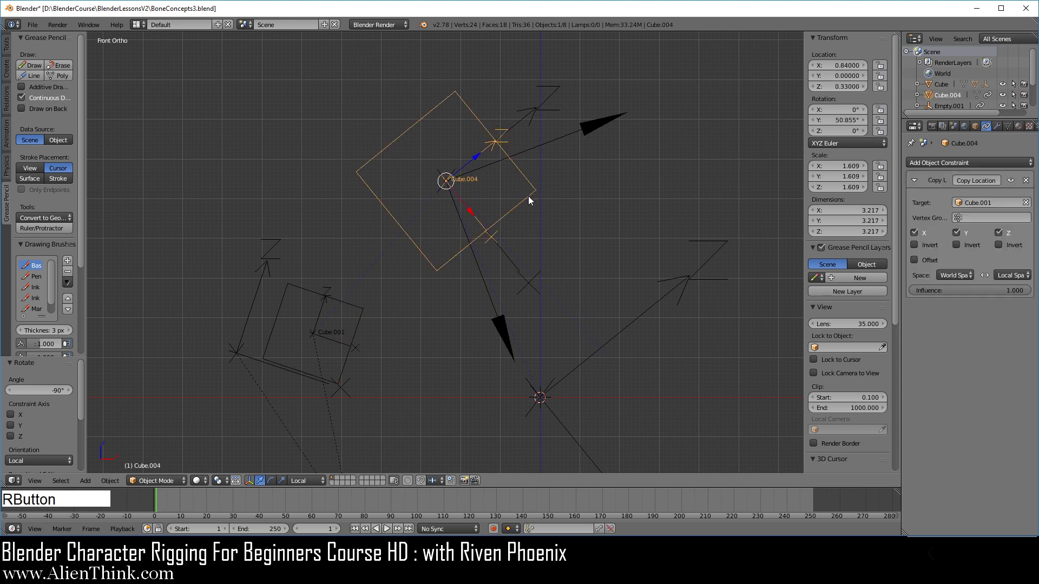
pyautogui.click(951, 274)
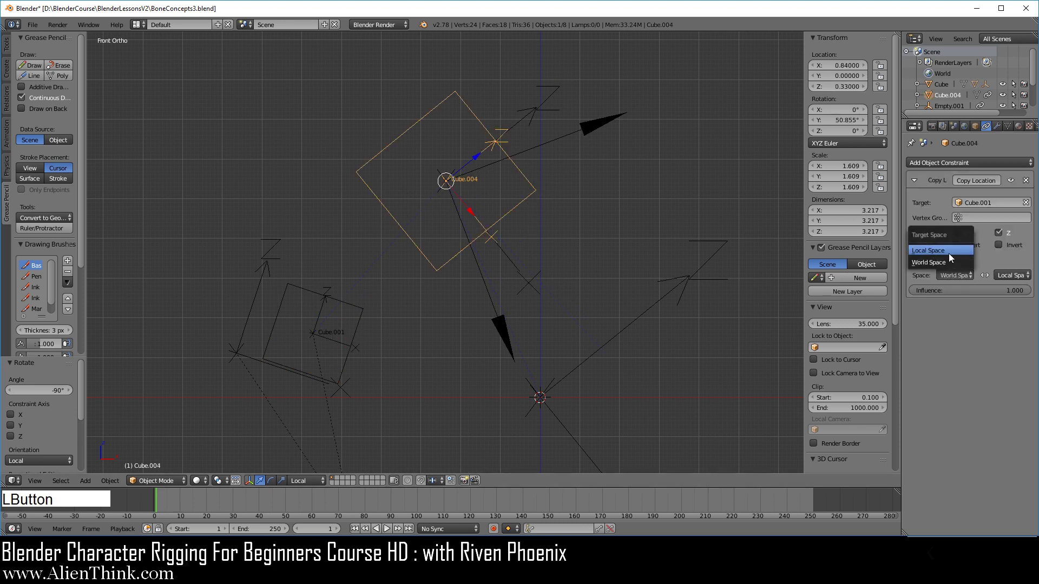
pyautogui.click(949, 253)
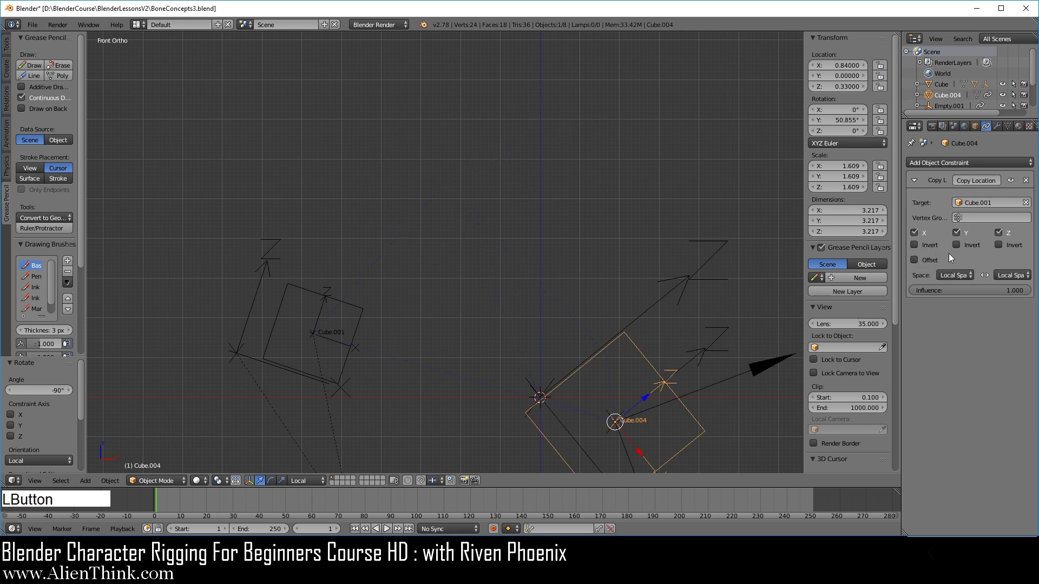
# Move Cube.001 to about 1.863 in X, rotate it about -23.1° and nudge it 0.039 along its local Z axis.
pyautogui.rightClick(697, 351)
pyautogui.keyDown('shift'); pyautogui.moveTo(629, 342); pyautogui.dragTo(574, 229, button='middle'); pyautogui.keyUp('shift')
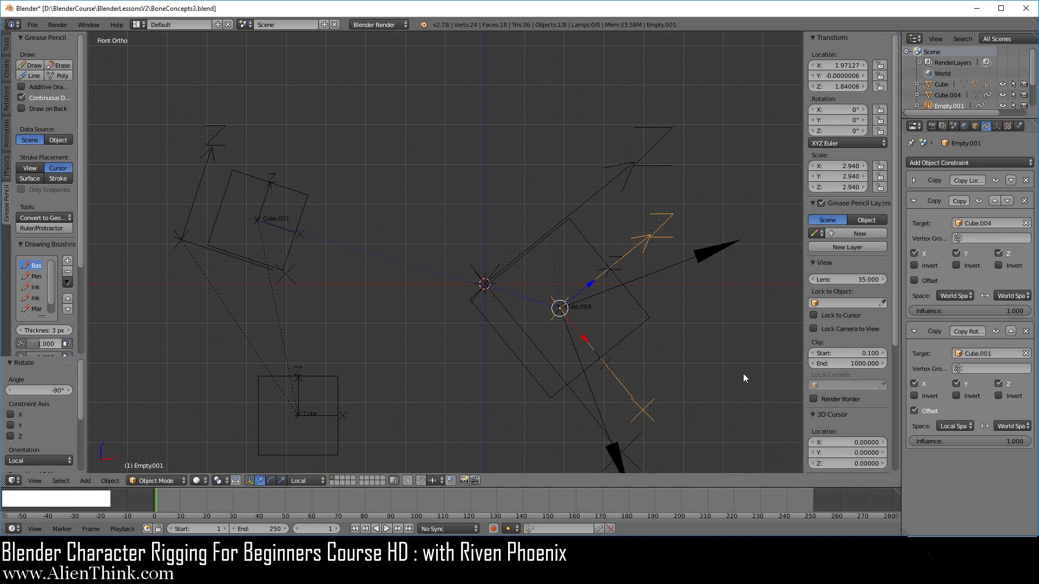
pyautogui.keyDown('shift'); pyautogui.moveTo(677, 340); pyautogui.dragTo(680, 291, button='middle'); pyautogui.keyUp('shift')
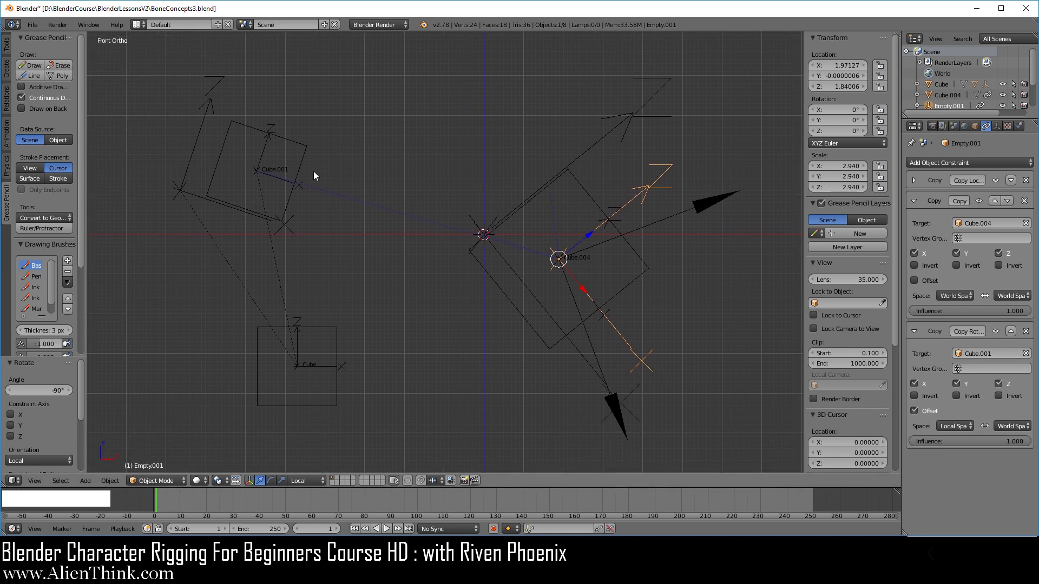
pyautogui.rightClick(297, 193)
pyautogui.moveTo(296, 185); pyautogui.dragTo(318, 207)
pyautogui.press('r')
pyautogui.click(373, 171)
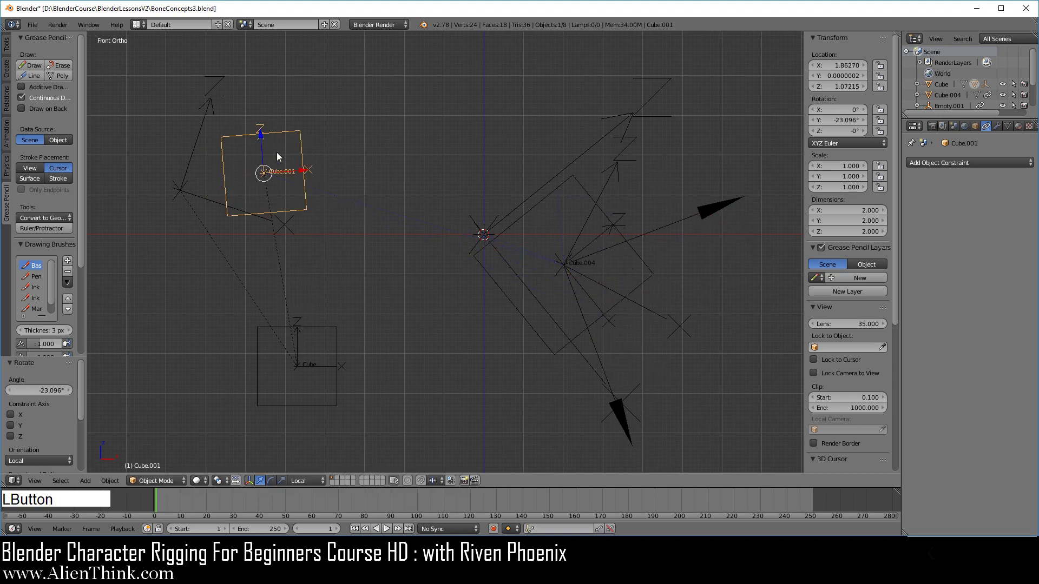
pyautogui.moveTo(263, 140)
pyautogui.mouseDown()
pyautogui.moveTo(276, 123)
pyautogui.moveTo(269, 135)
pyautogui.mouseUp()
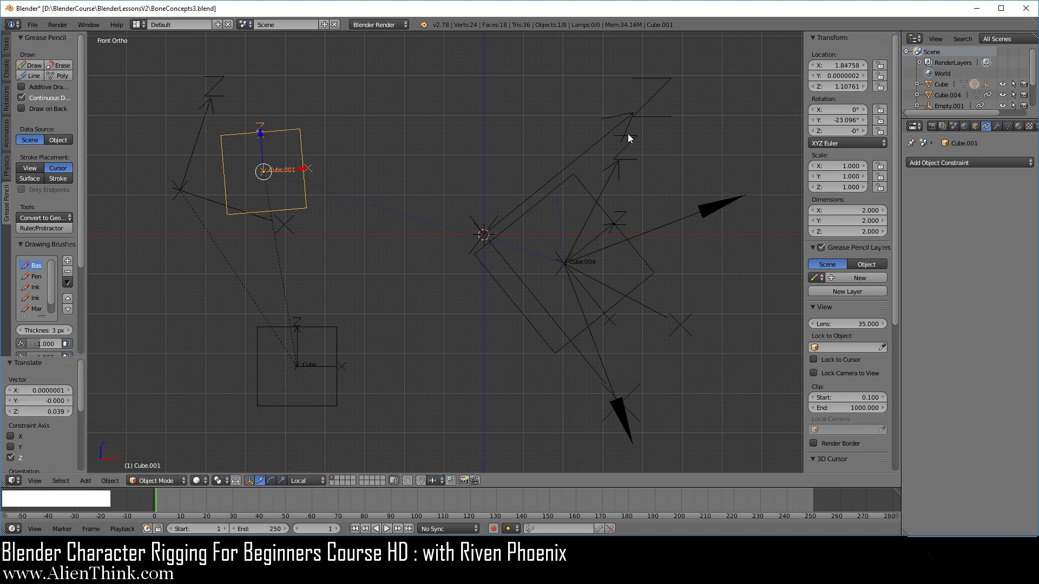
# Set the target space of the third Copy Rotation constraint to Local Space on both single-arrow empties.
pyautogui.rightClick(705, 210)
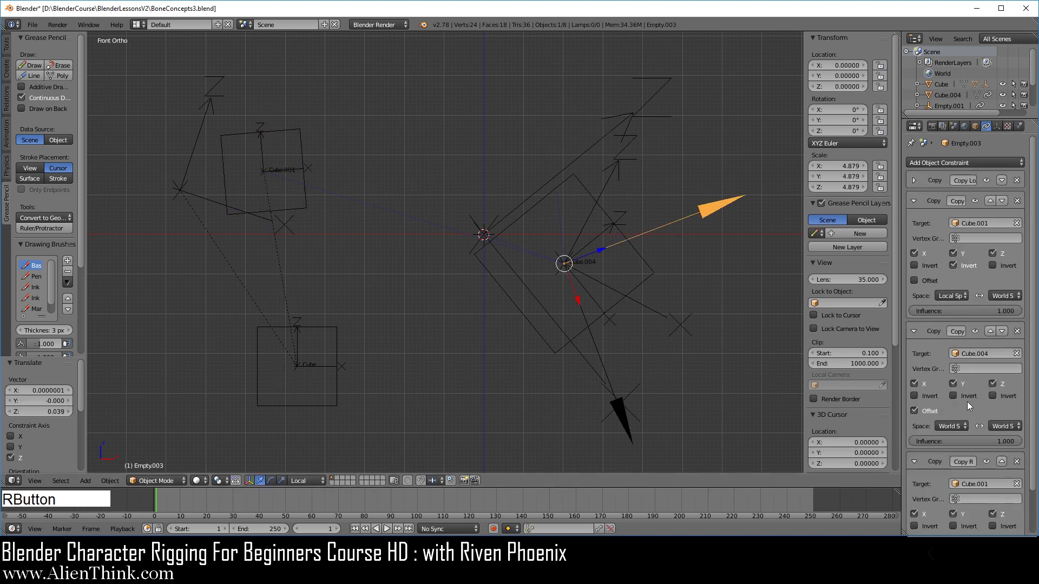
pyautogui.scroll(-3, 966, 401)
pyautogui.click(953, 508)
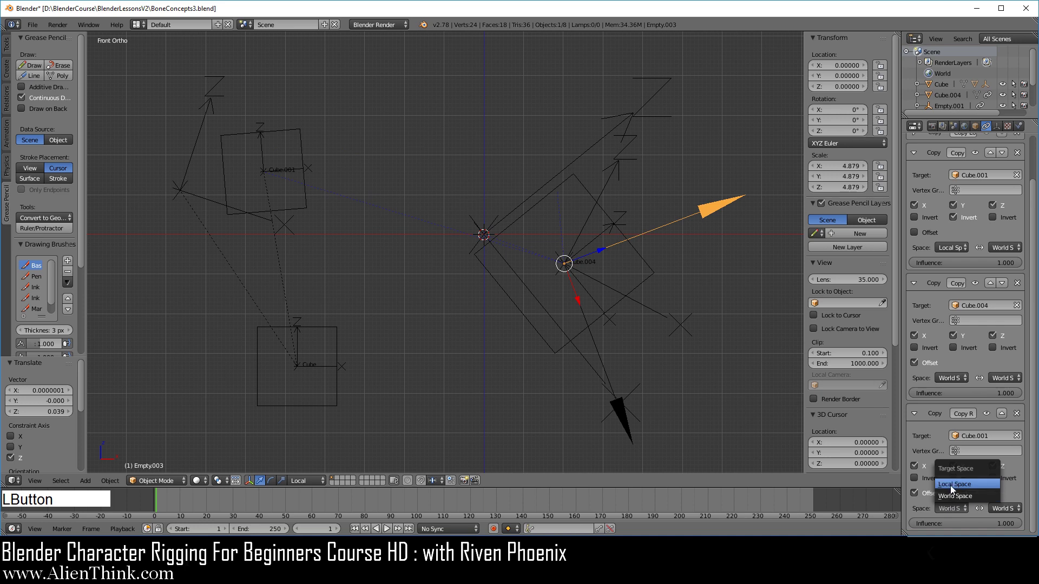
pyautogui.click(950, 485)
pyautogui.rightClick(626, 416)
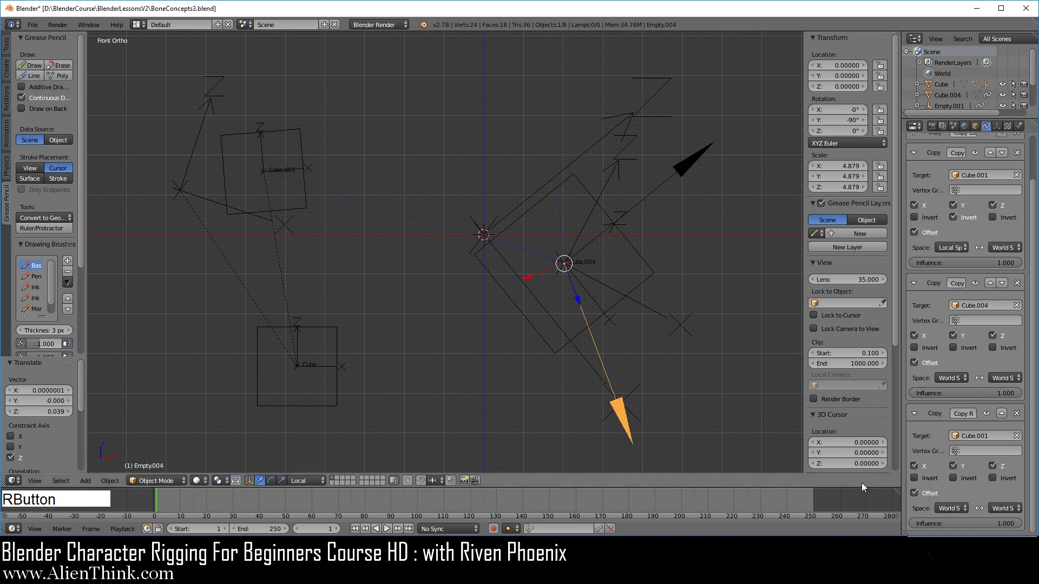
pyautogui.click(951, 509)
pyautogui.click(942, 483)
# Rotate Cube.001 by about -4.8° and move it about 0.566 along its local X axis.
pyautogui.rightClick(292, 165)
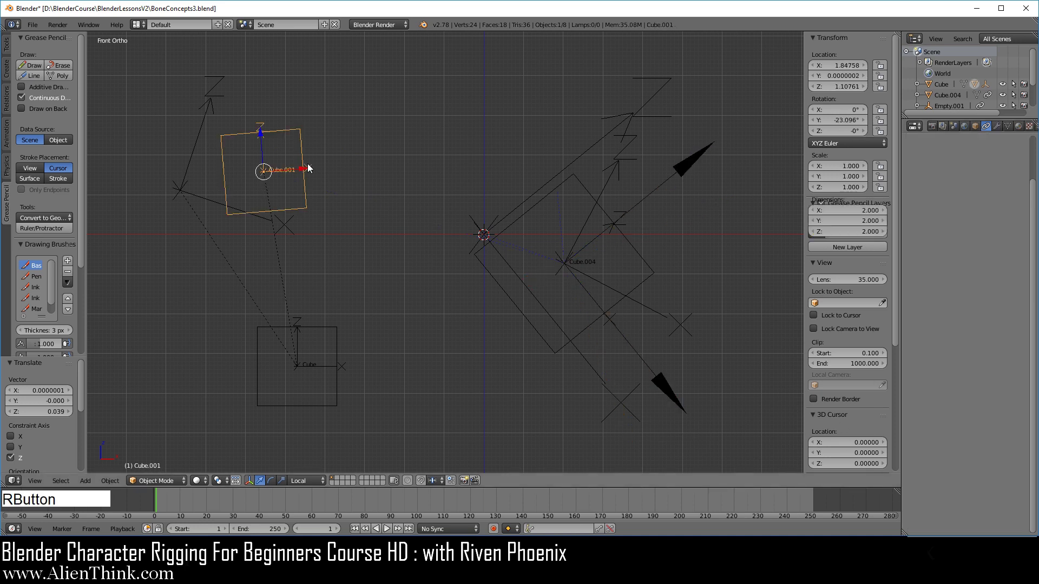
pyautogui.press('r')
pyautogui.click(355, 128)
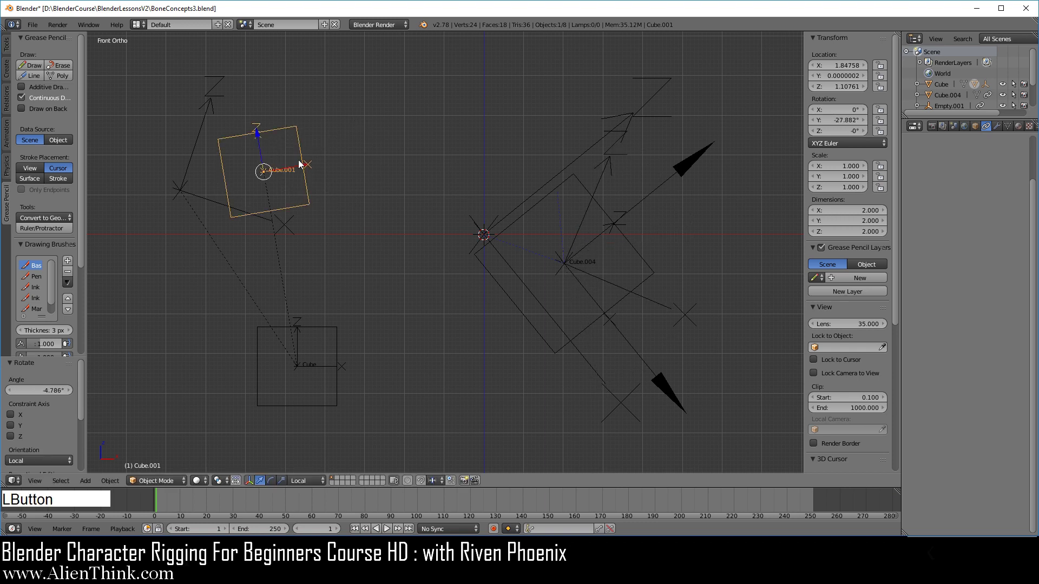
pyautogui.moveTo(303, 167)
pyautogui.mouseDown()
pyautogui.moveTo(329, 160)
pyautogui.moveTo(319, 162)
pyautogui.mouseUp()
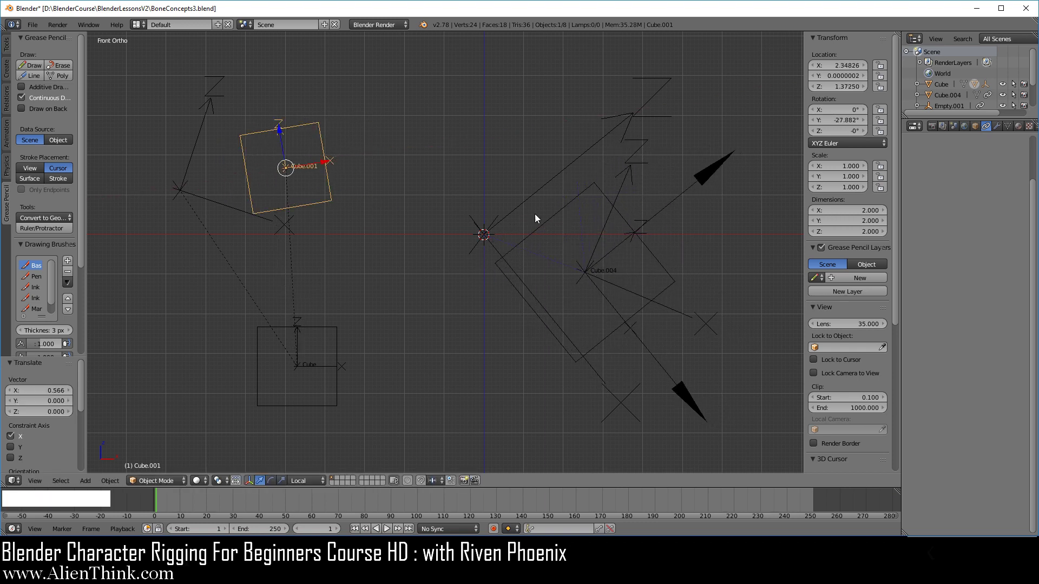
# Rotate Cube.004 by about -36.3° in the front view.
pyautogui.rightClick(576, 200)
pyautogui.press('r')
pyautogui.click(611, 230)
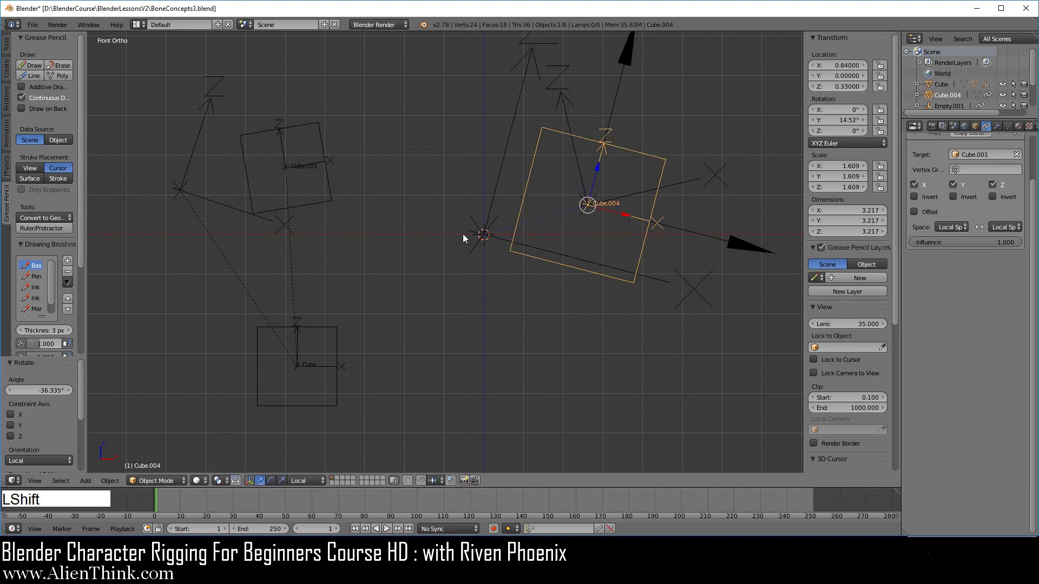
# Adjust Cube.001's location to about 2.018 in X and 1.683 in Z.
pyautogui.keyDown('shift'); pyautogui.moveTo(463, 234); pyautogui.dragTo(335, 216, button='middle'); pyautogui.keyUp('shift')
pyautogui.rightClick(336, 218)
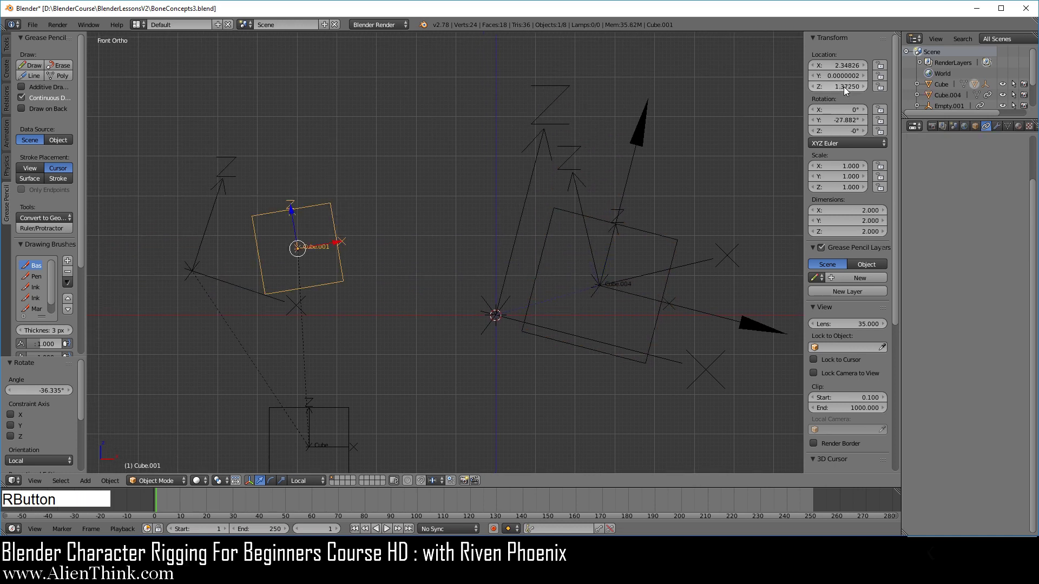
pyautogui.moveTo(843, 86); pyautogui.dragTo(843, 65)
pyautogui.keyDown('shift'); pyautogui.moveTo(483, 223); pyautogui.dragTo(502, 219, button='middle'); pyautogui.keyUp('shift')
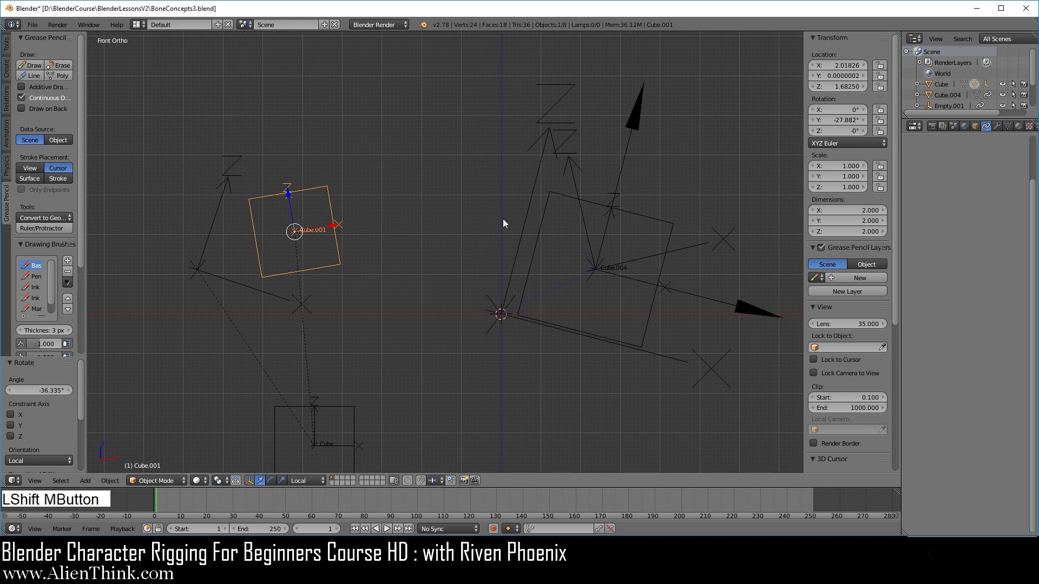
# Save the current Blender file, BoneConcepts3.blend.
pyautogui.click(34, 27)
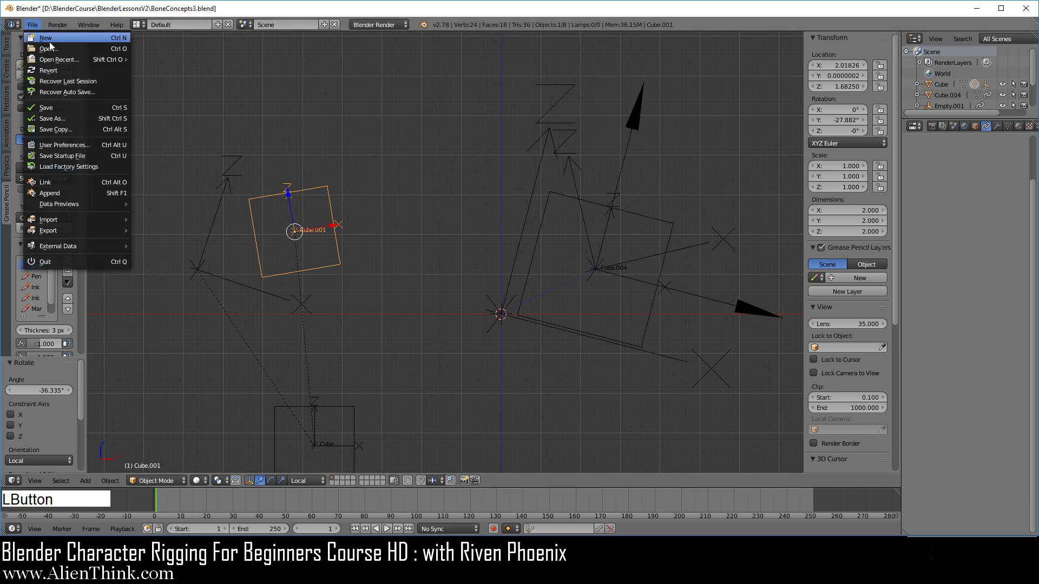
pyautogui.click(75, 106)
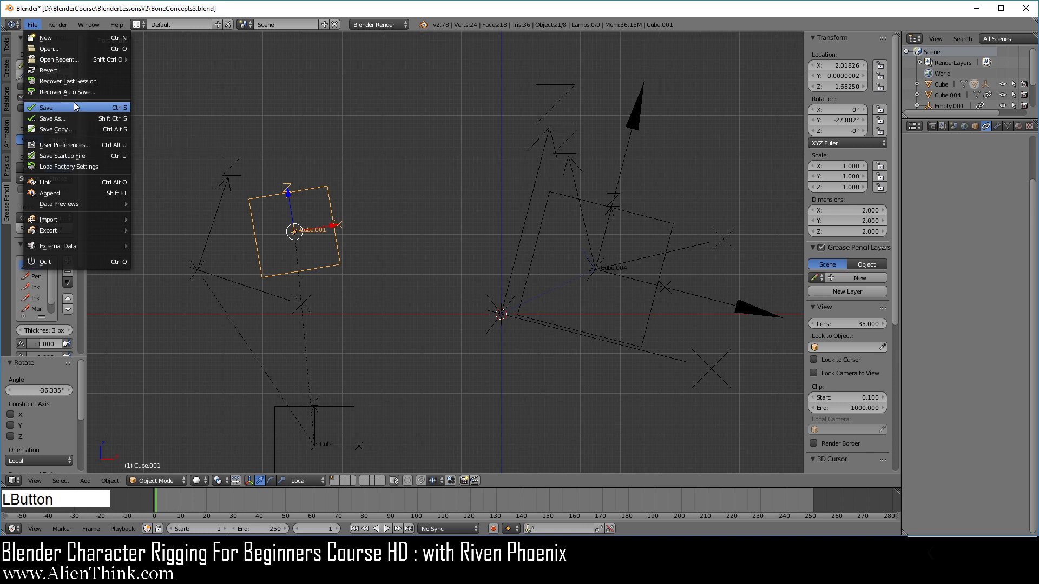